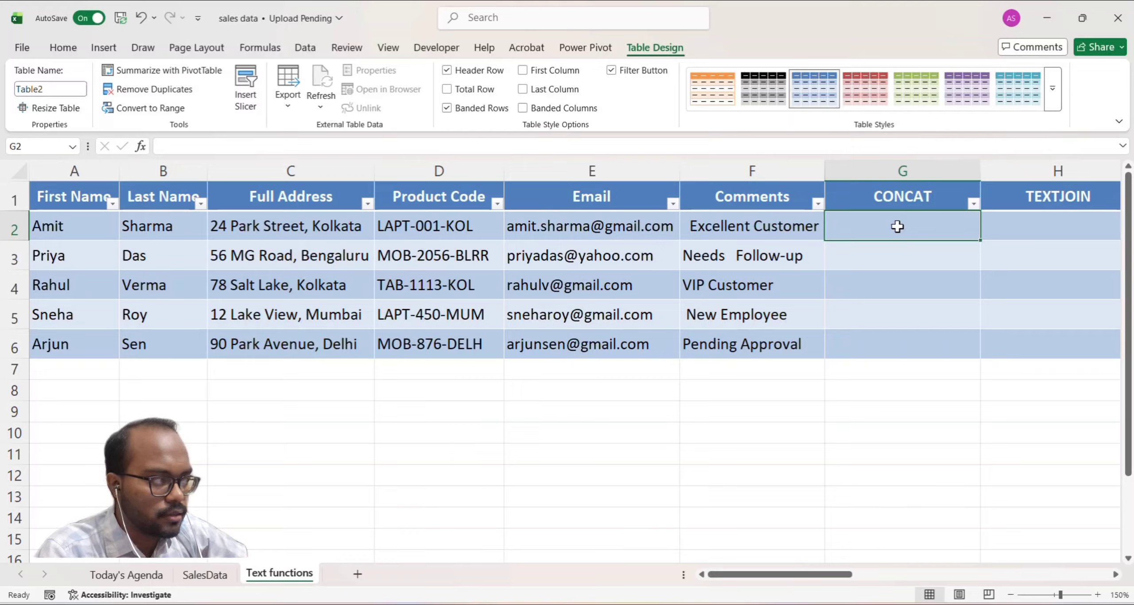
Step: Fill the CONCAT column with a CONCAT formula joining First Name, a space " " and Last Name from the same row
type("=CON")
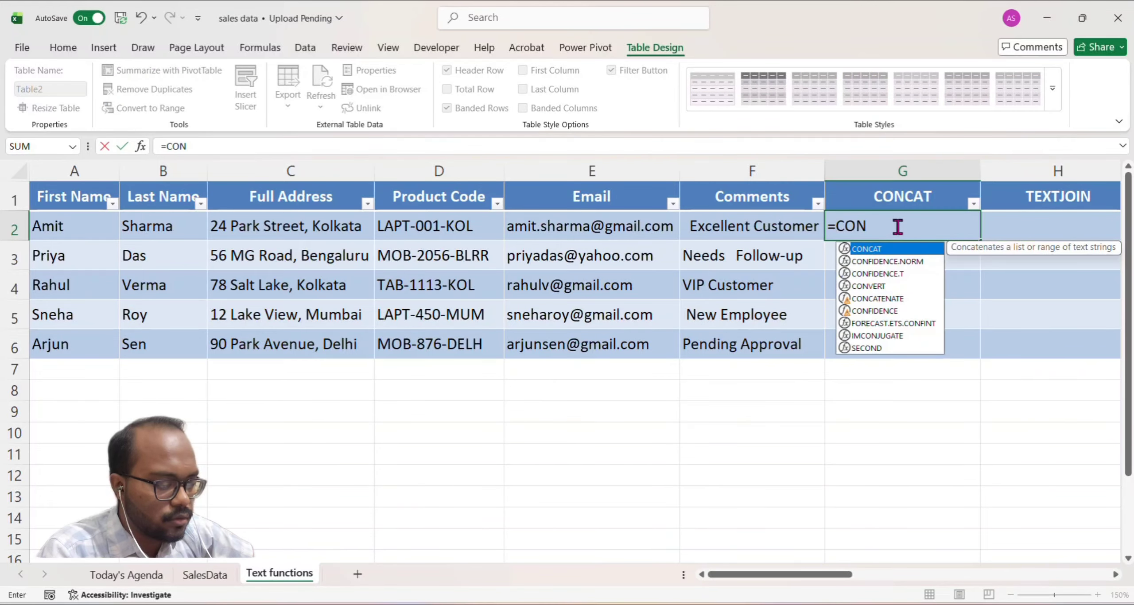
type("CAT(")
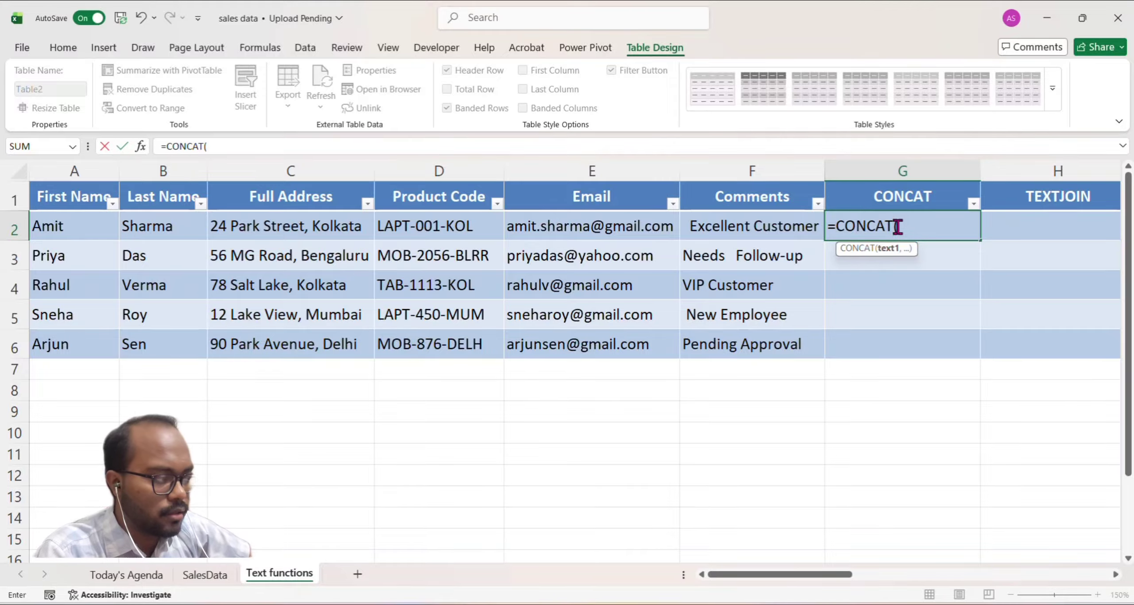
left_click(83, 224)
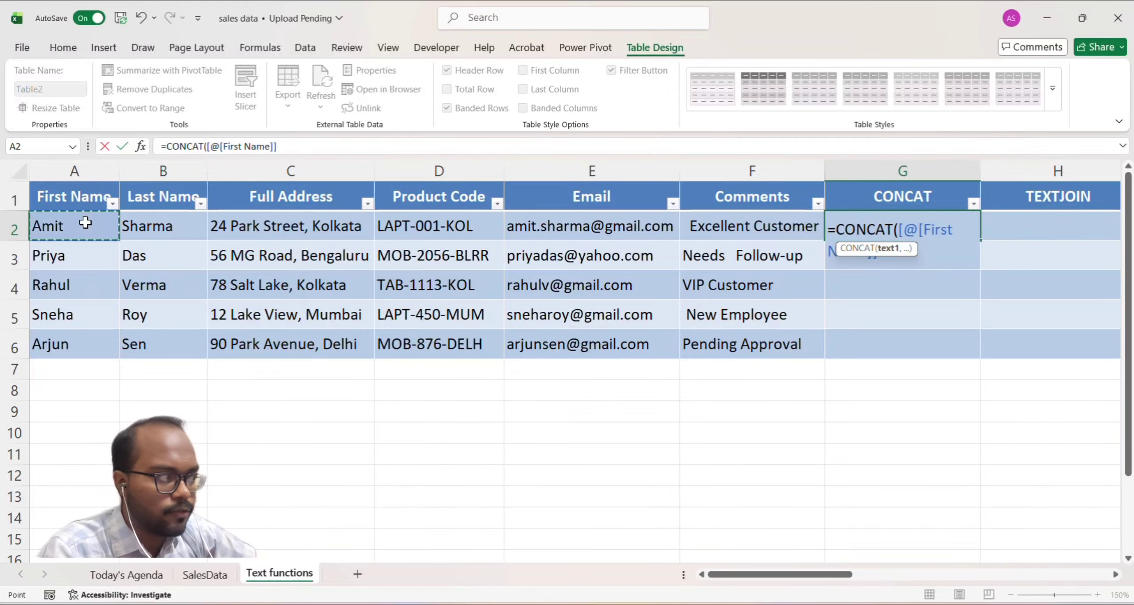
type(",")
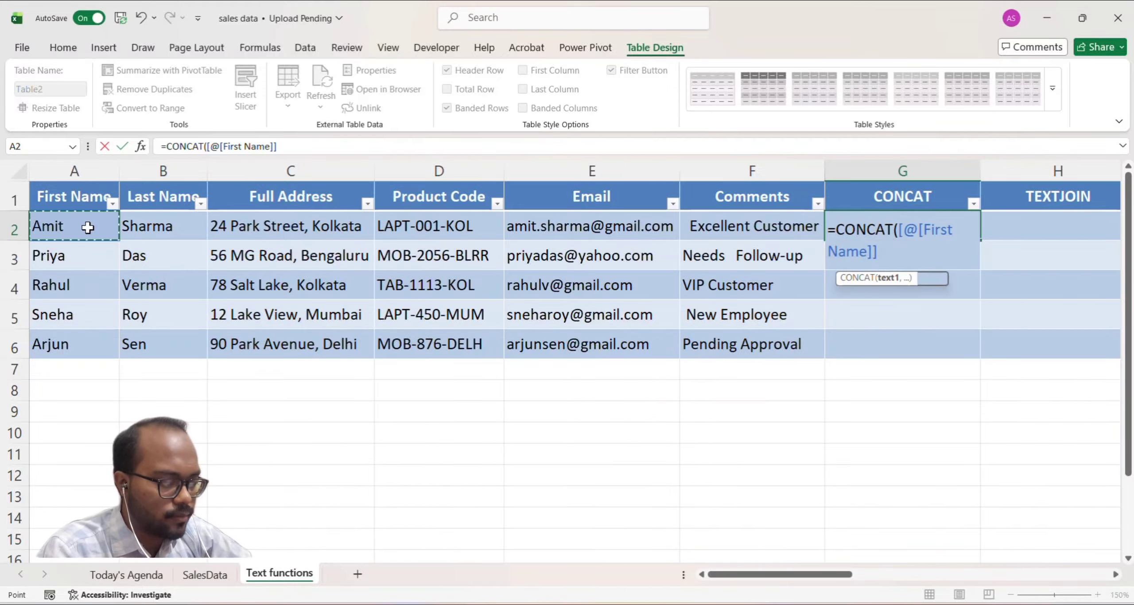
type("\"")
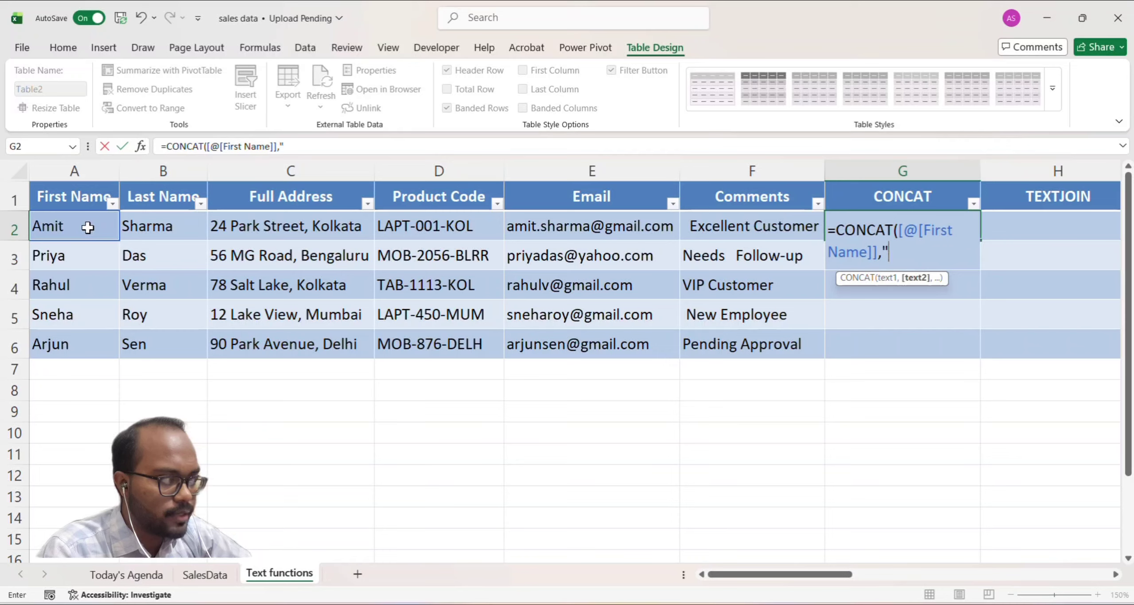
type(" \",")
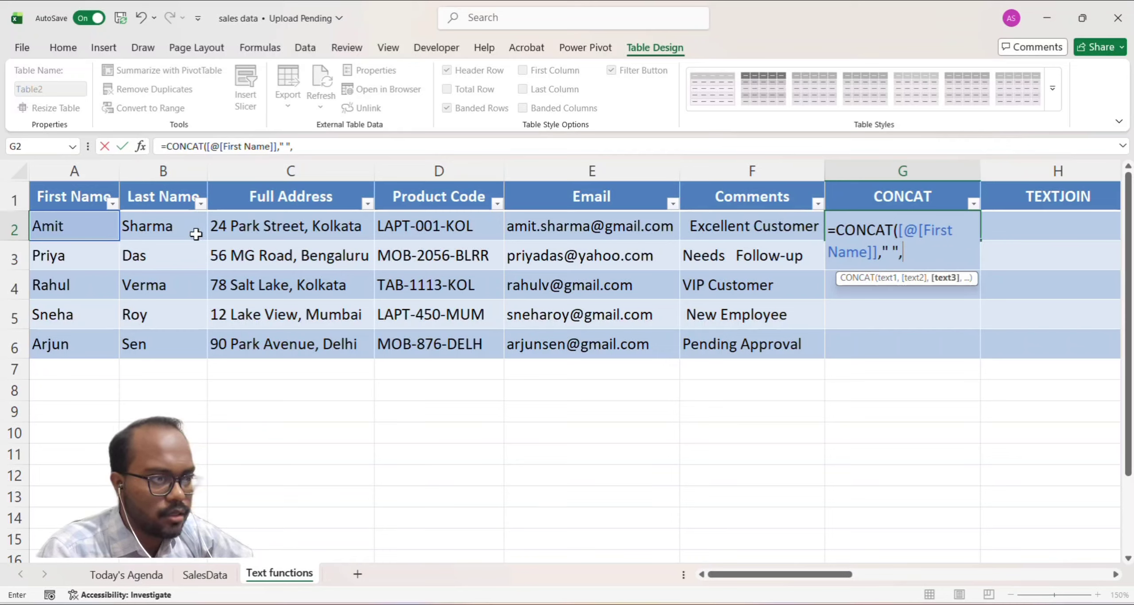
left_click(179, 230)
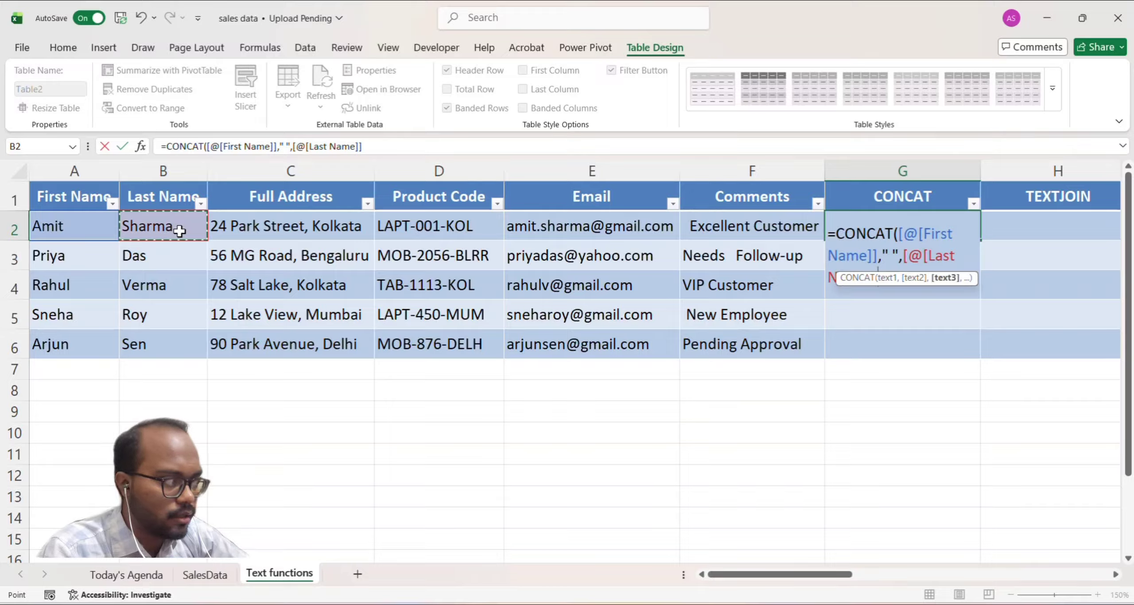
type(")")
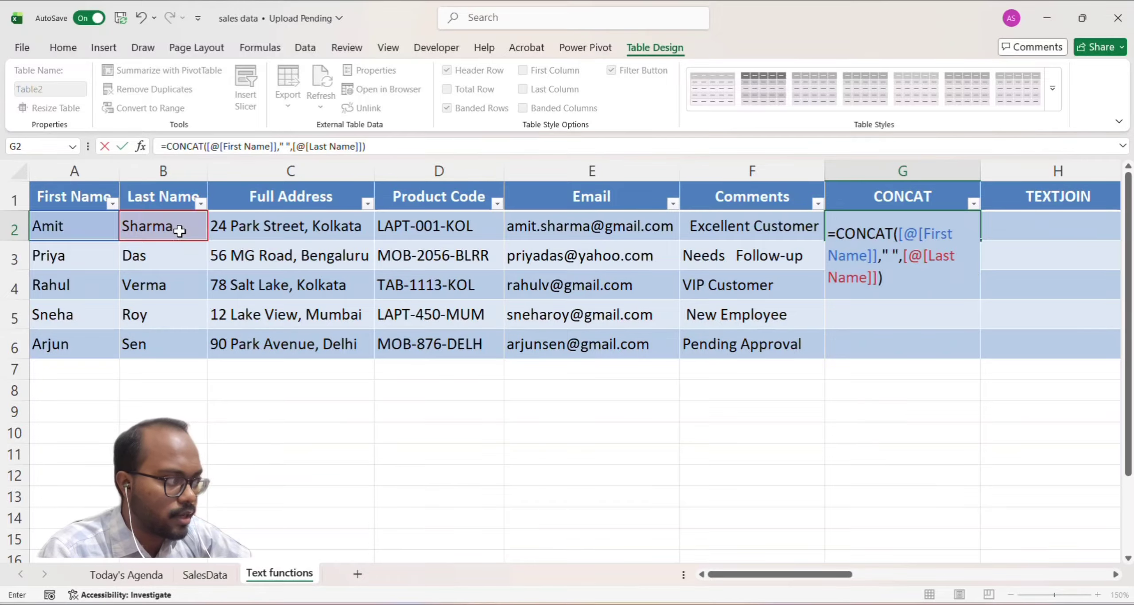
key("Return")
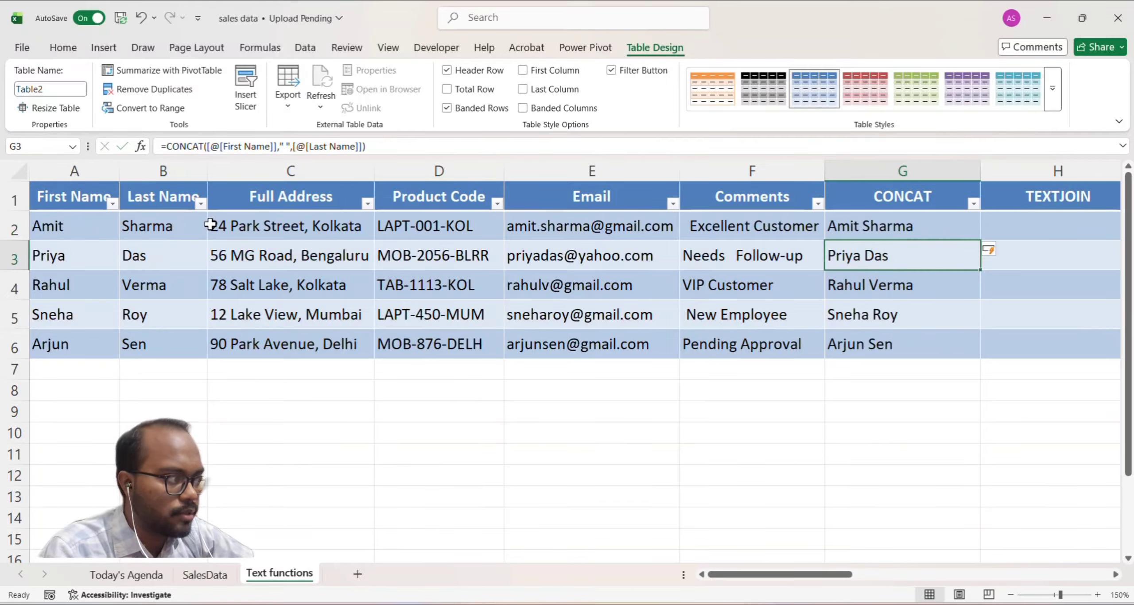
left_click(925, 231)
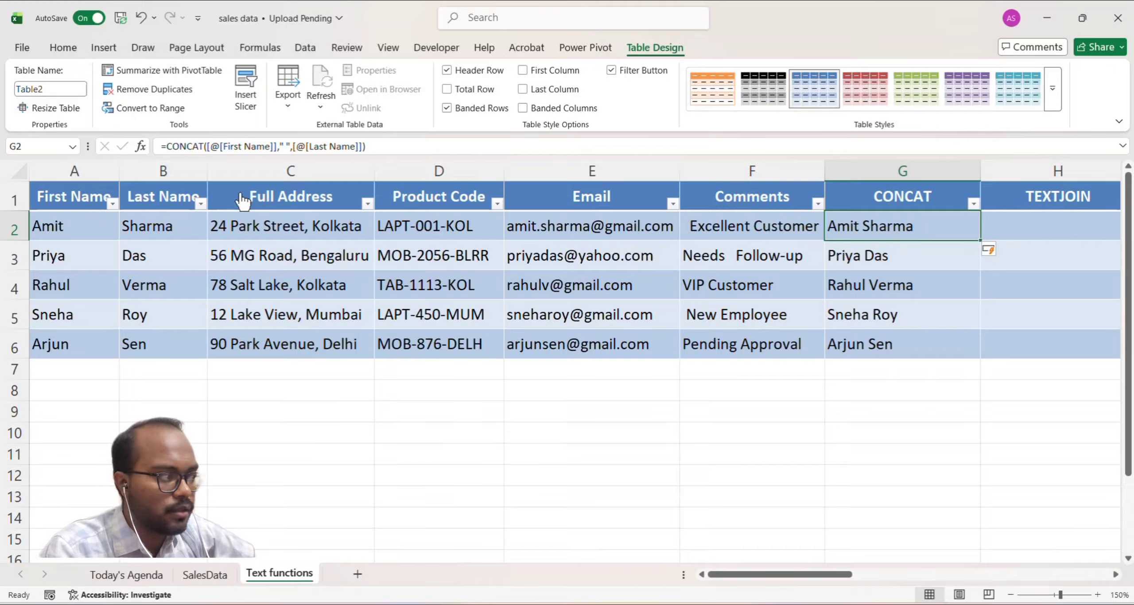
Step: Enter a TEXTJOIN formula in H2 with a space " " as delimiter, followed directly by the row's First Name and Last Name
left_click(1024, 218)
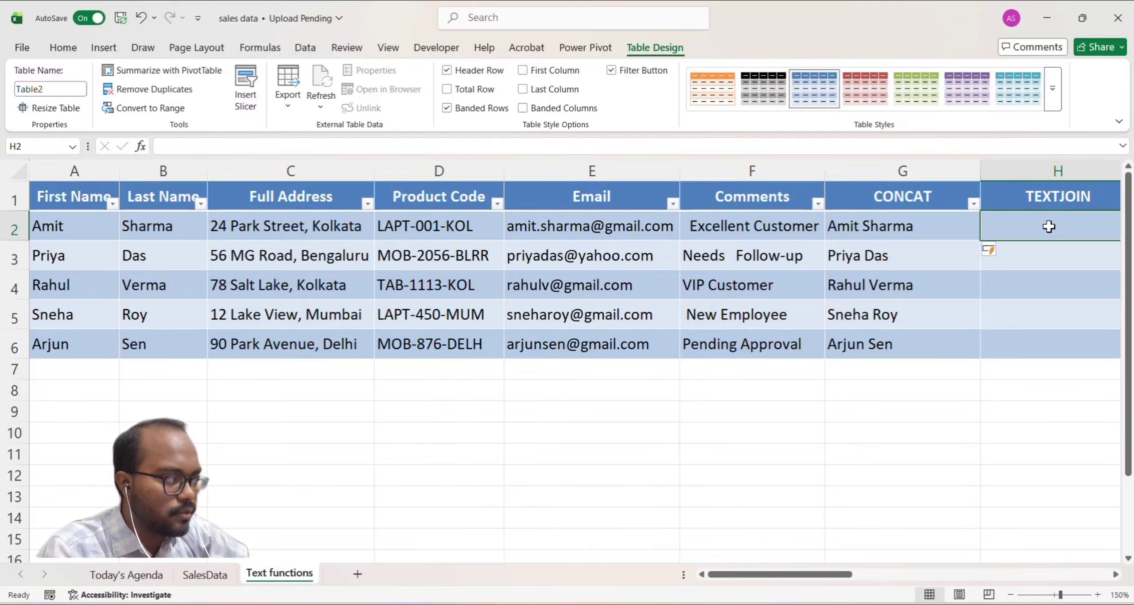
type("=TE")
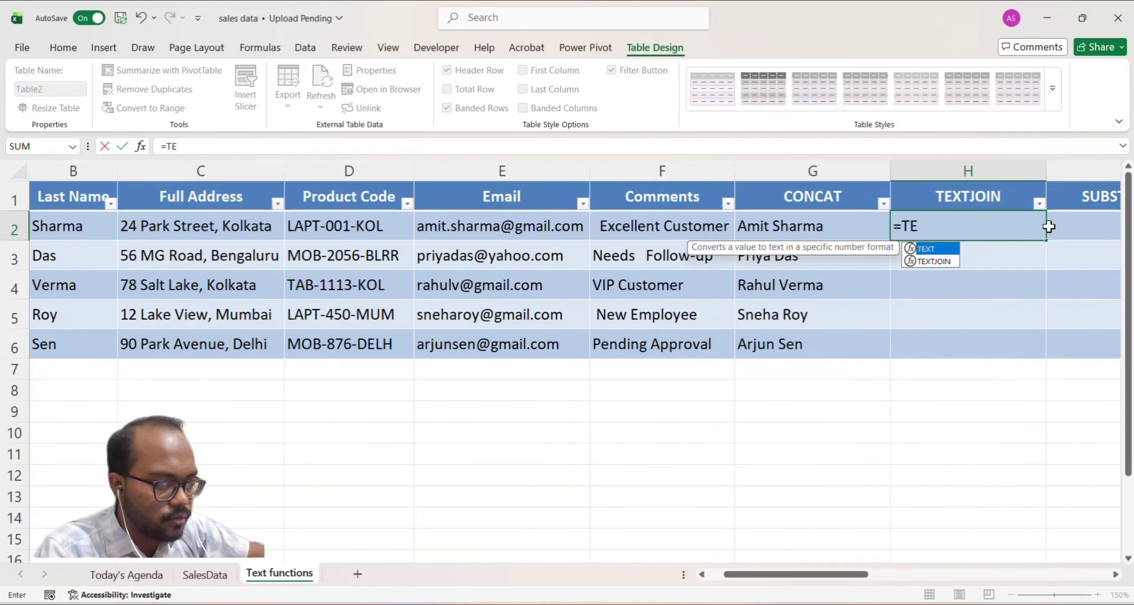
type("XT")
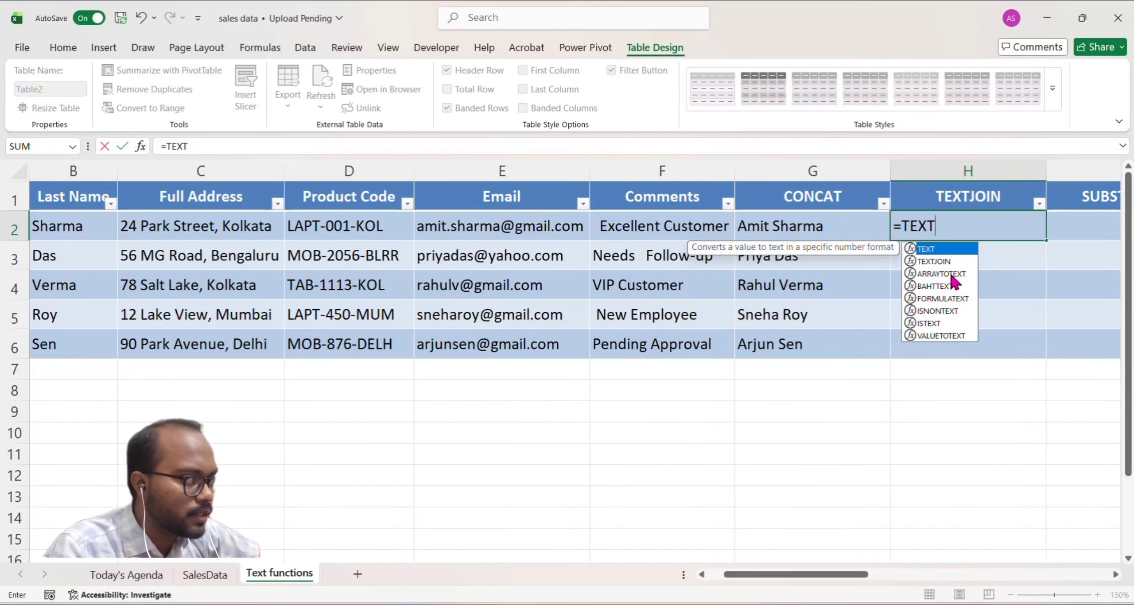
left_click(947, 262)
double_click(947, 262)
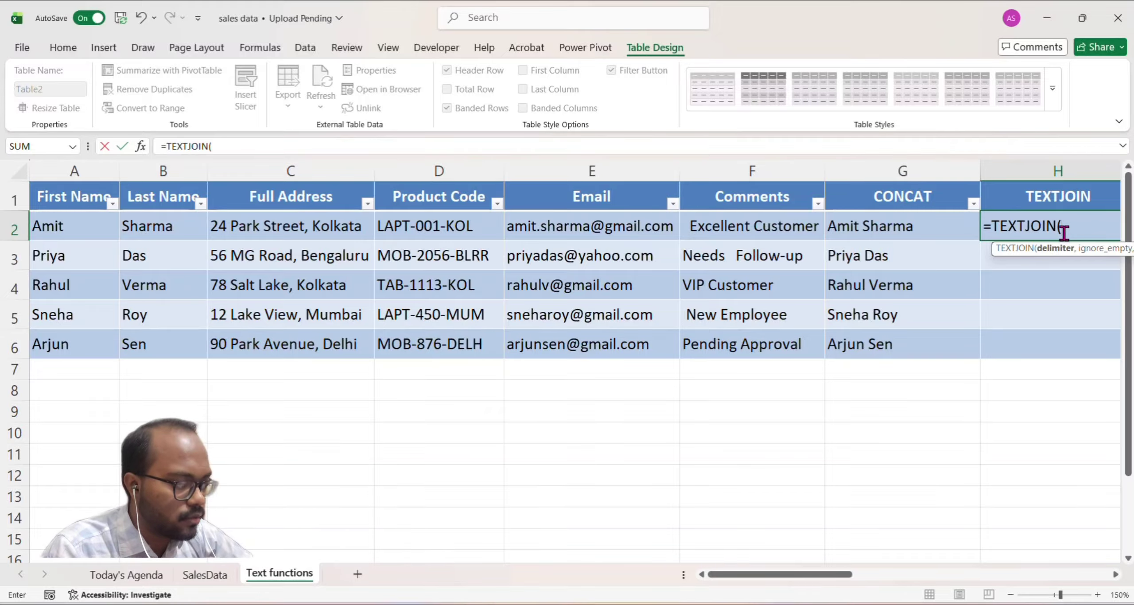
type("\"")
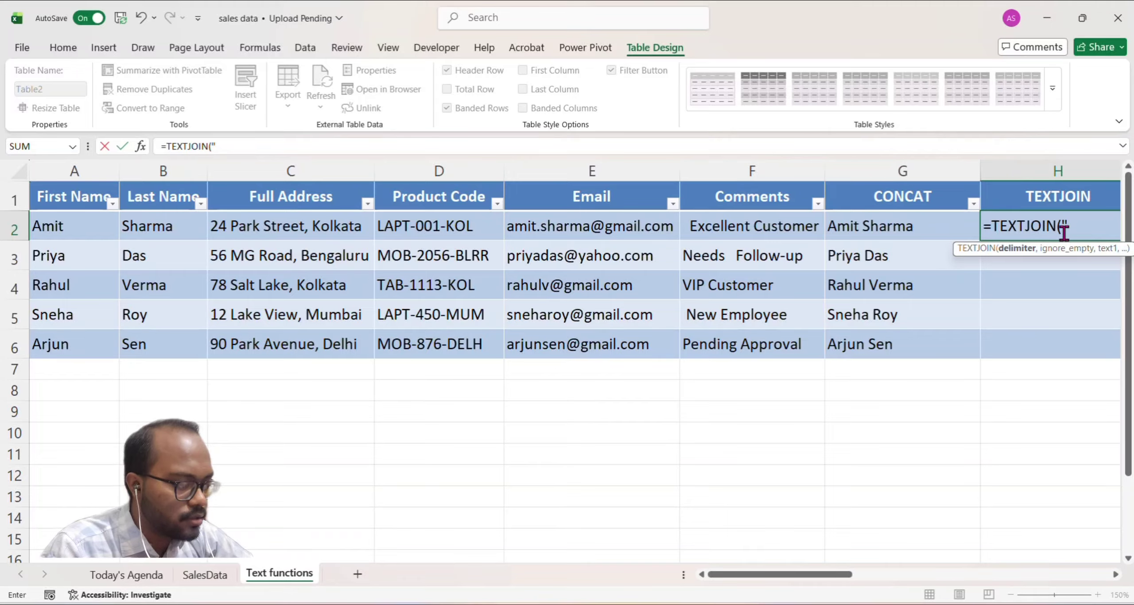
type(" \"")
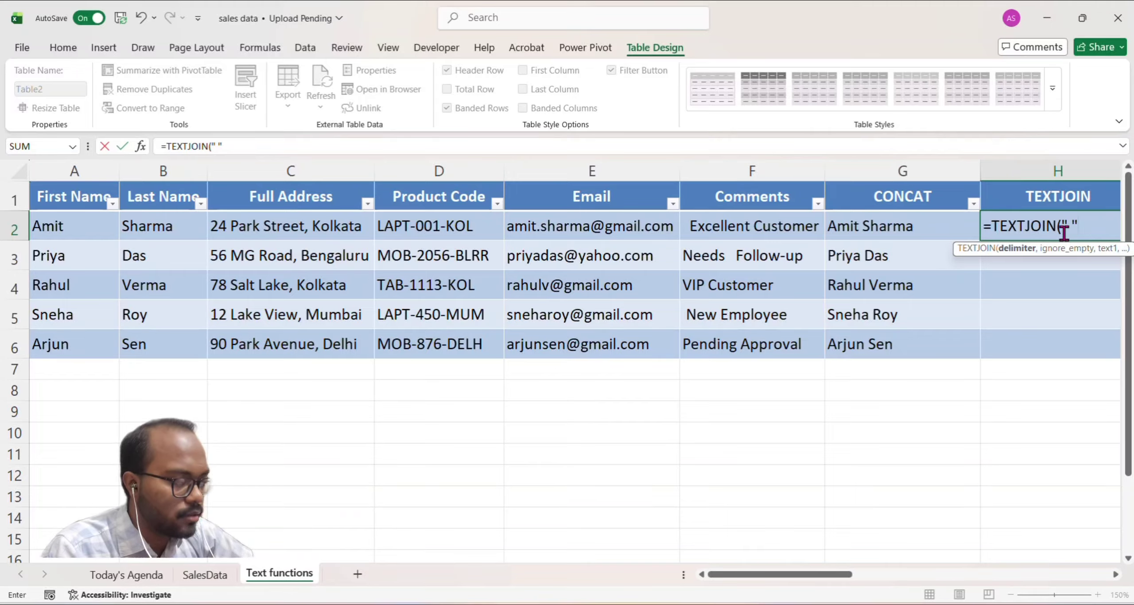
type(",")
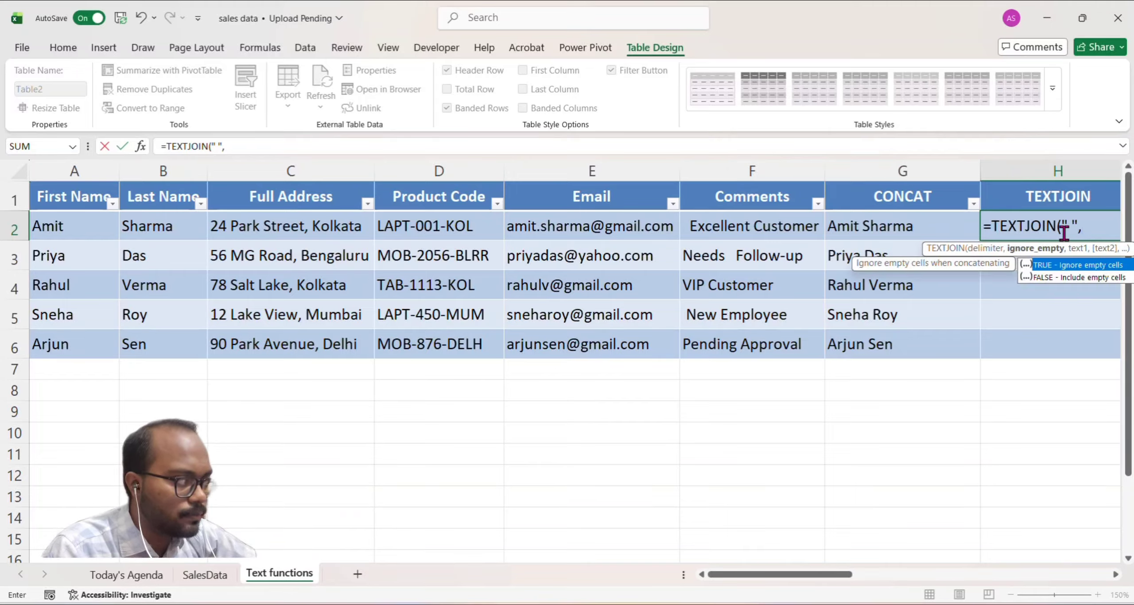
left_click(89, 230)
type(",")
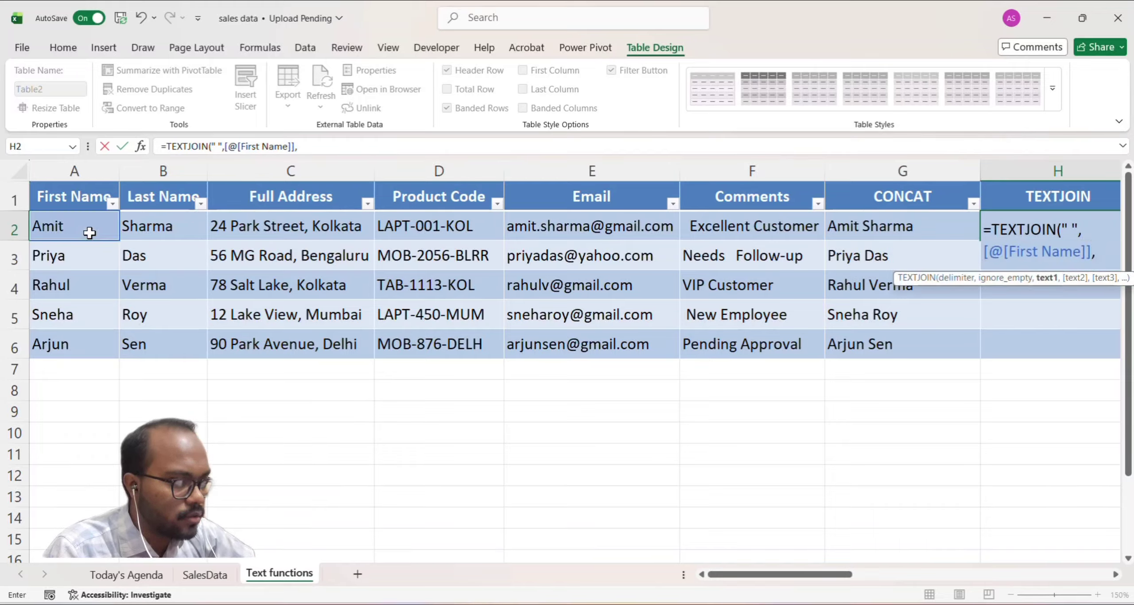
left_click(158, 229)
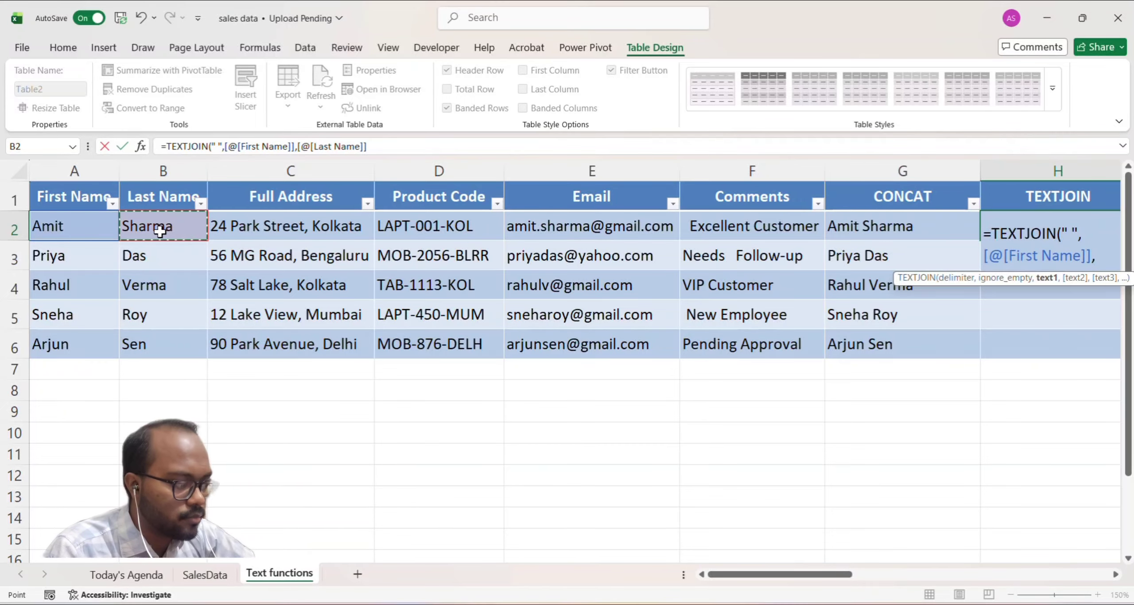
key("Return")
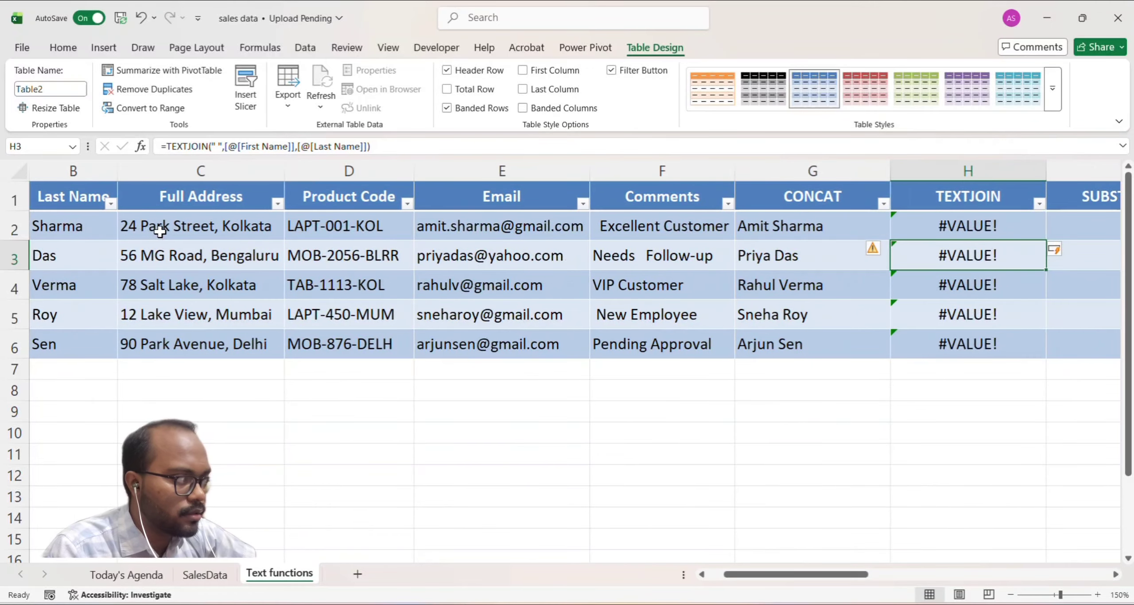
Step: Correct the TEXTJOIN formula in H2 by adding an empty ignore_empty argument, giving =TEXTJOIN(" ",,[@[First Name]],[@[Last Name]])
double_click(984, 227)
double_click(985, 227)
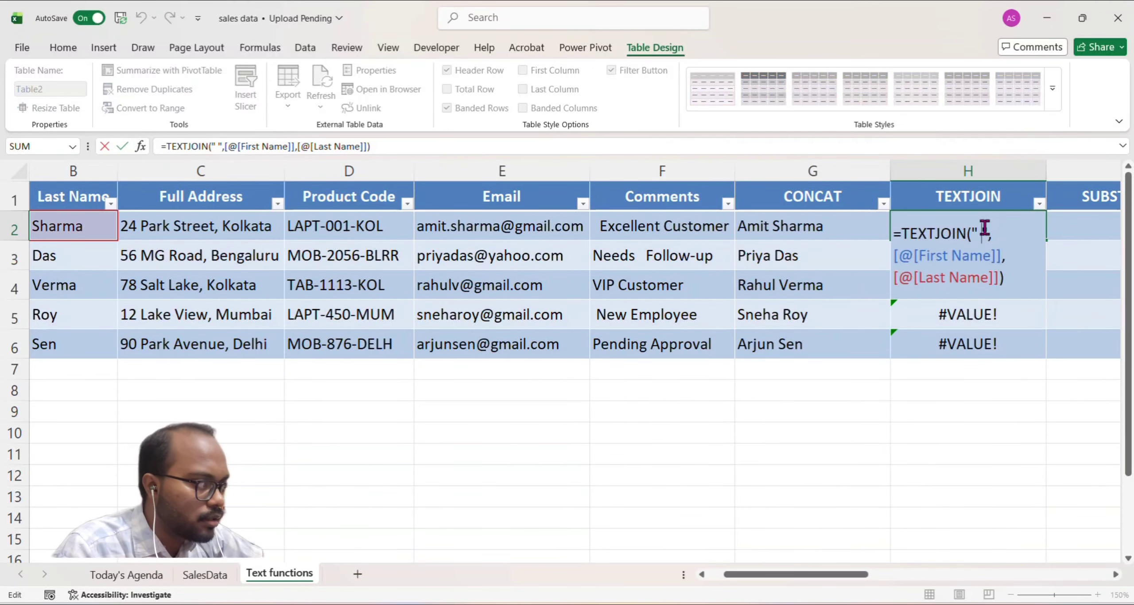
left_click(1010, 281)
left_click(994, 278)
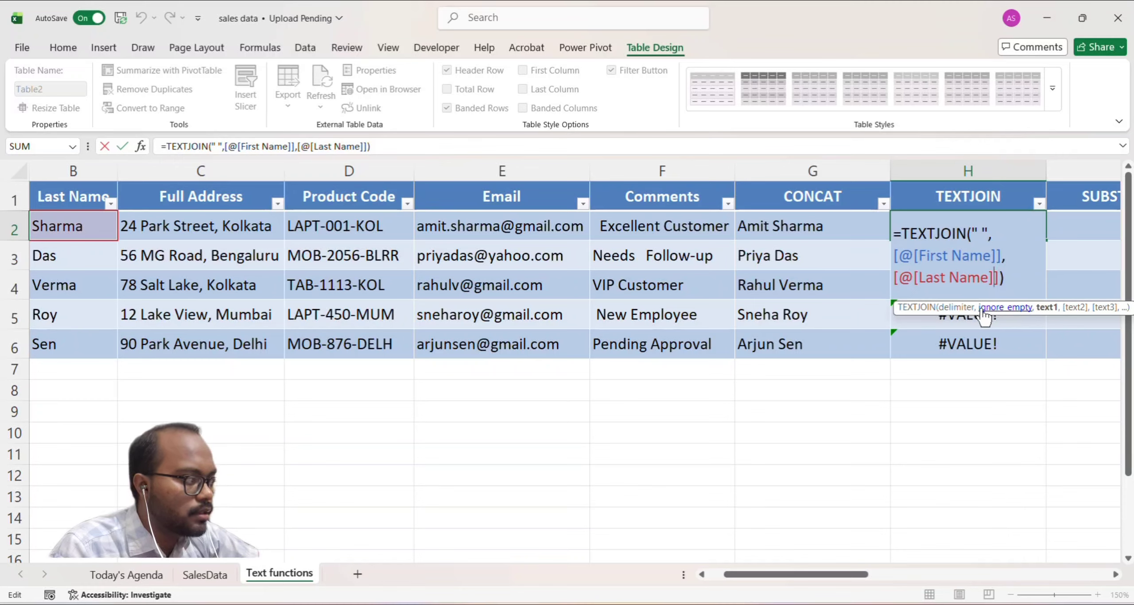
left_click(1004, 235)
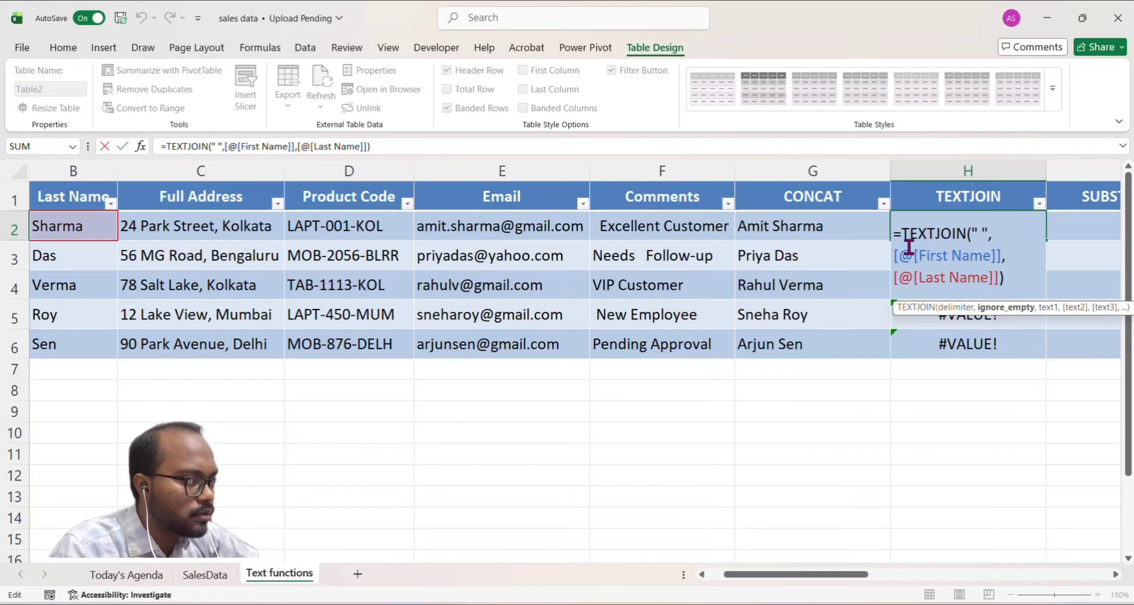
type(",")
left_click(1001, 259)
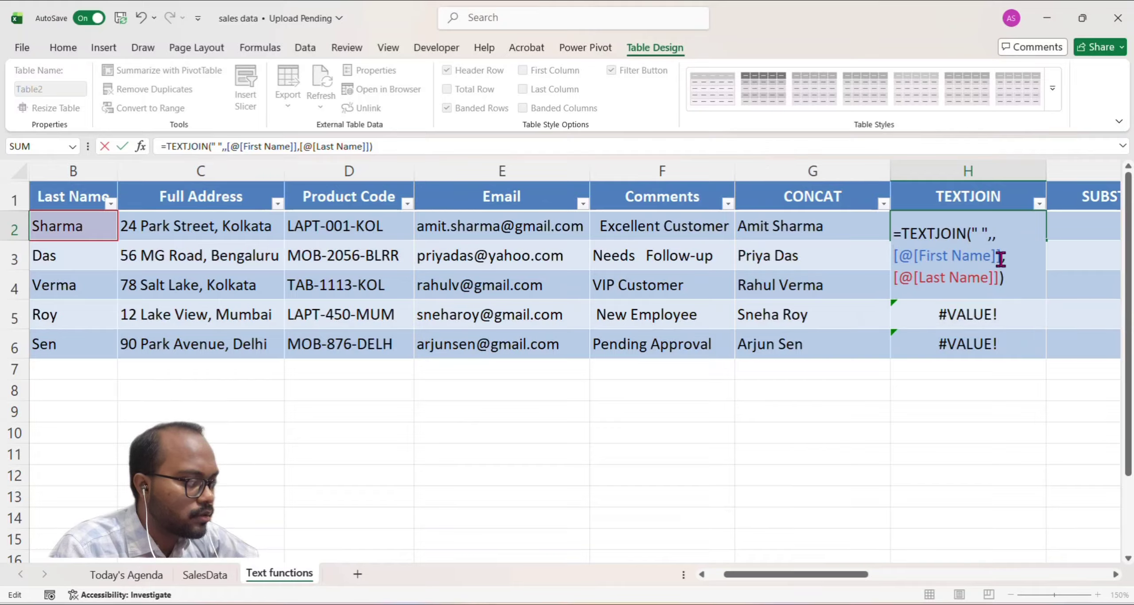
key("Return")
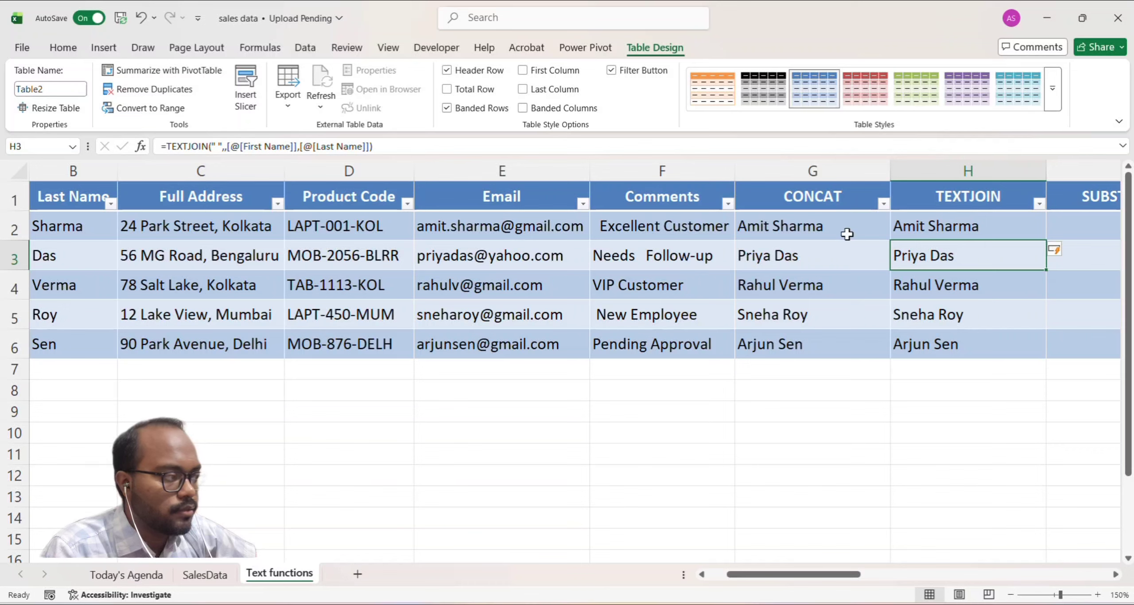
Step: Examine the space argument in the CONCAT formula of G2 and compare it with the TEXTJOIN formula in column H
left_click(818, 226)
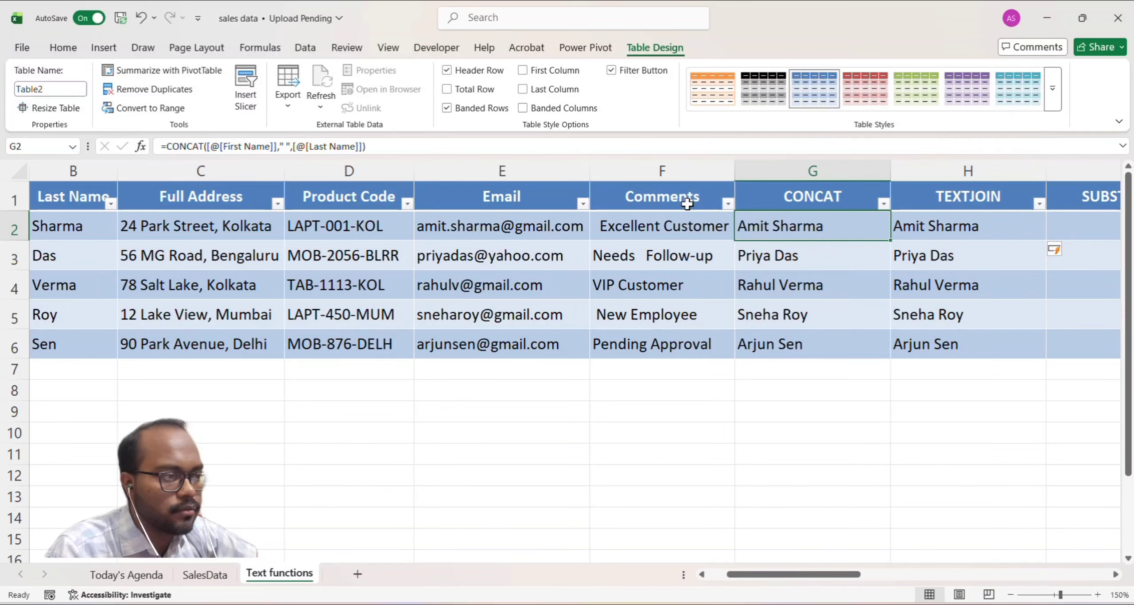
left_click(279, 146)
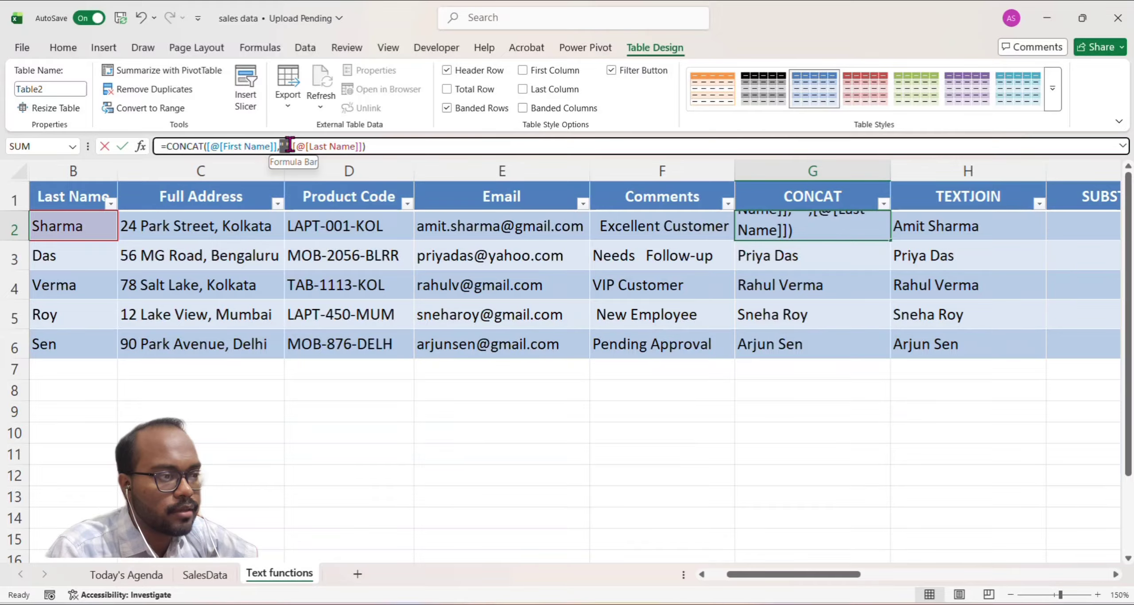
left_click_drag(279, 146, 290, 146)
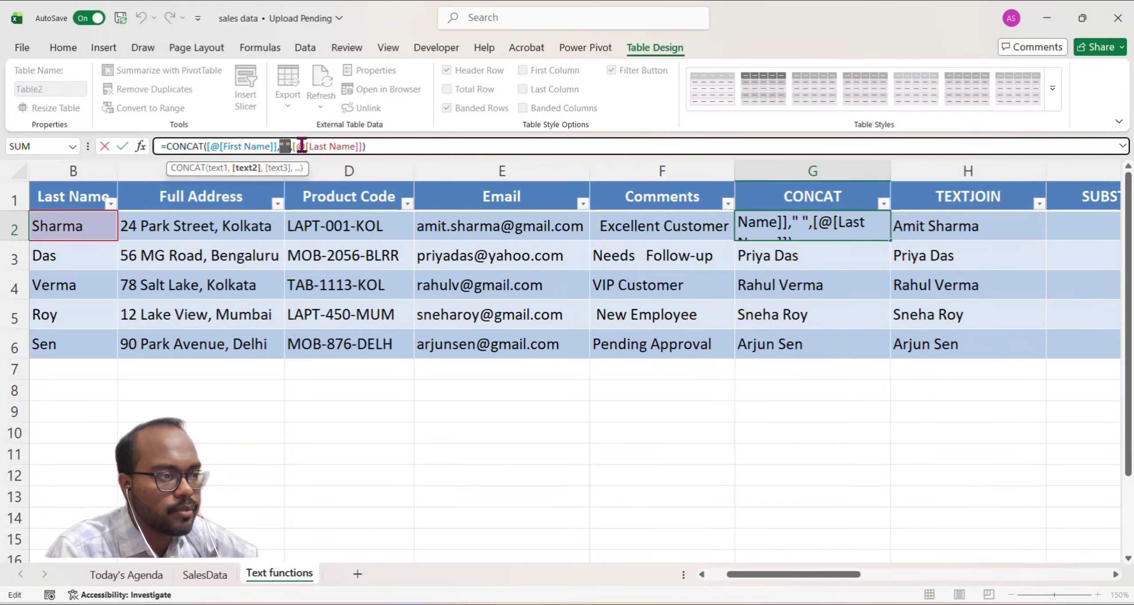
left_click(365, 146)
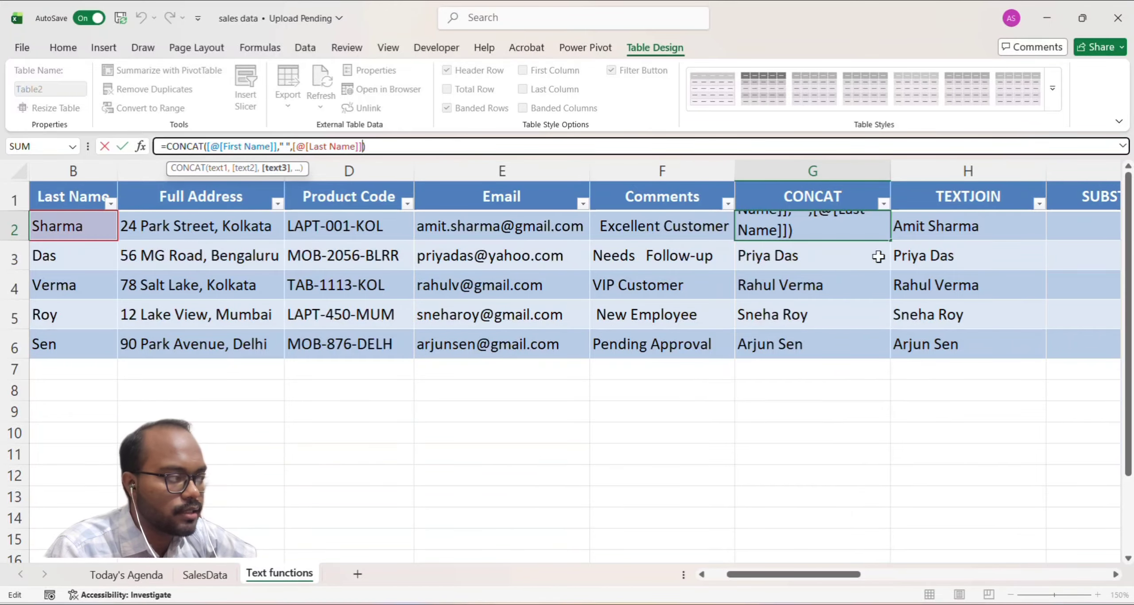
key("Return")
left_click(966, 220)
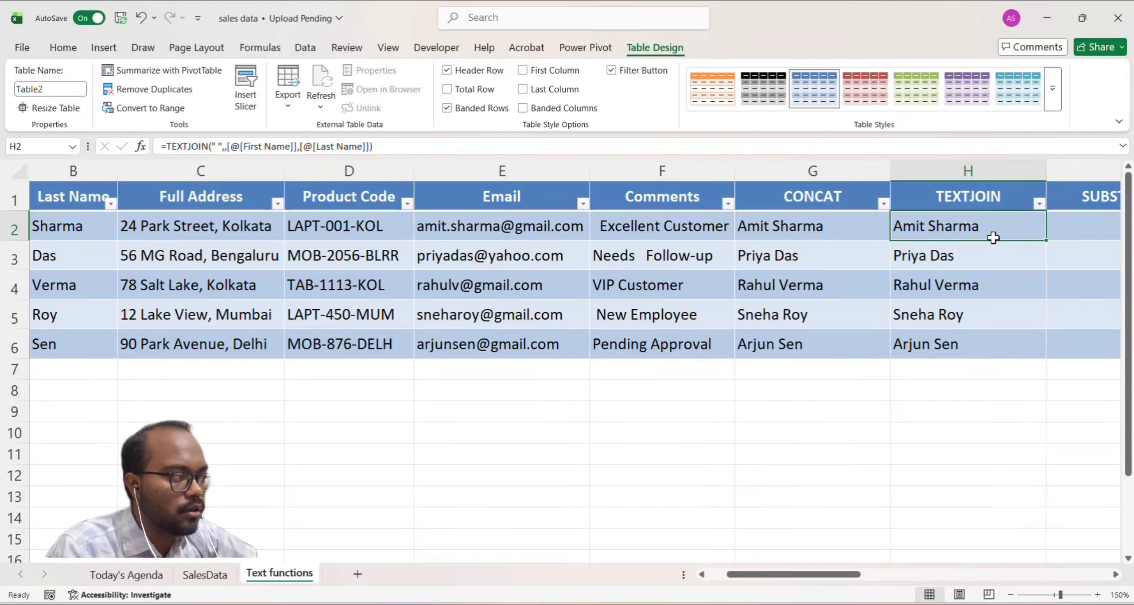
key("Down")
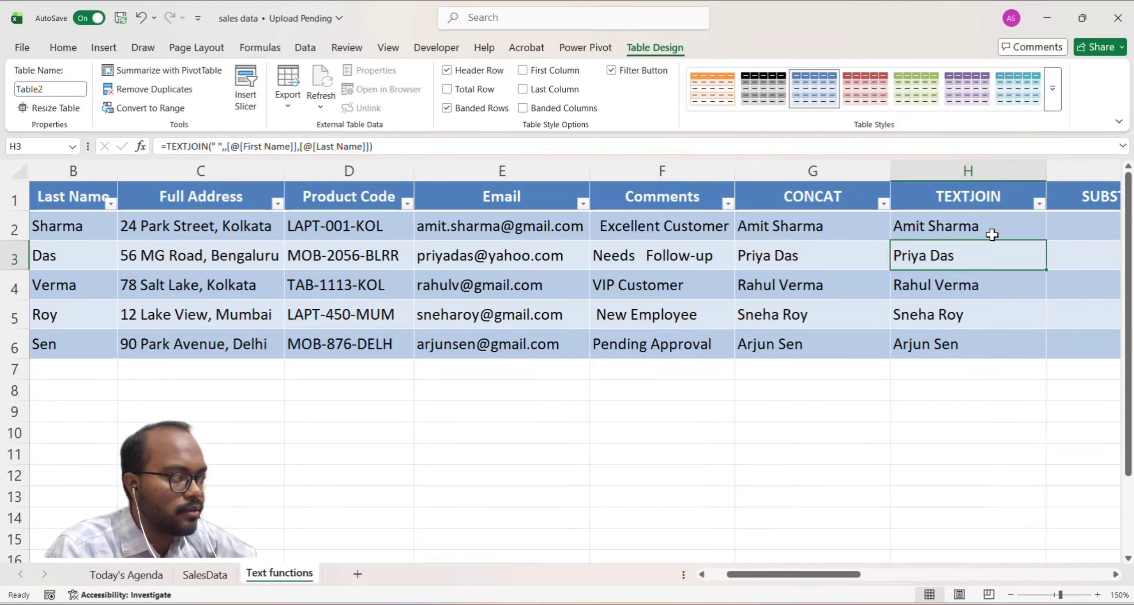
Step: Enter a SUBSTITUTE formula in I2 that replaces "com" with "in" in the Email value of the same row
left_click(1090, 215)
scroll(1036, 237, "right", 2)
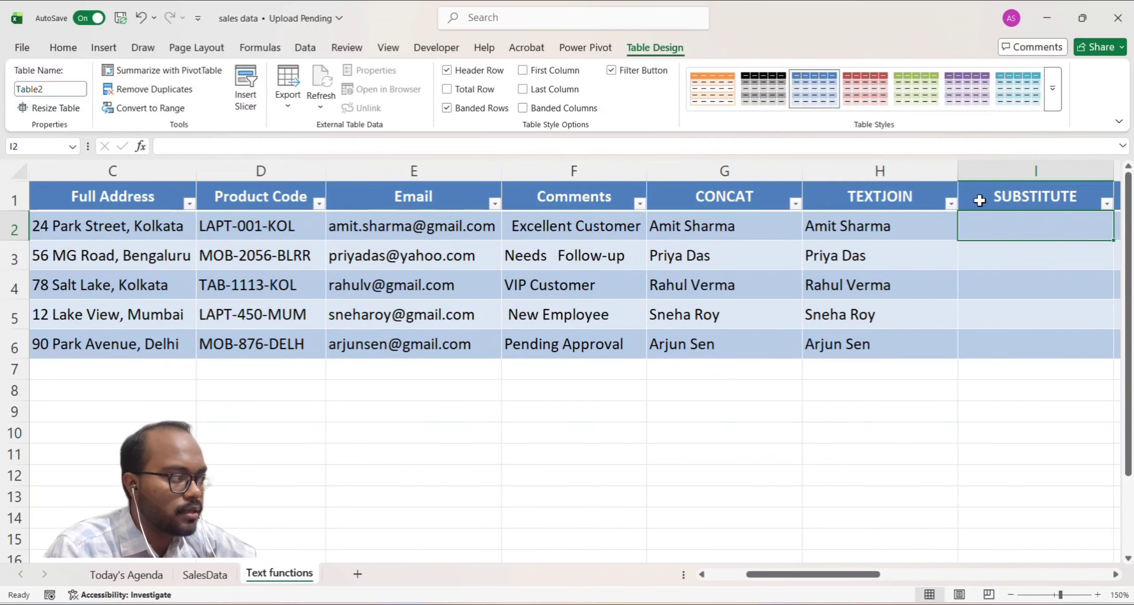
type("=")
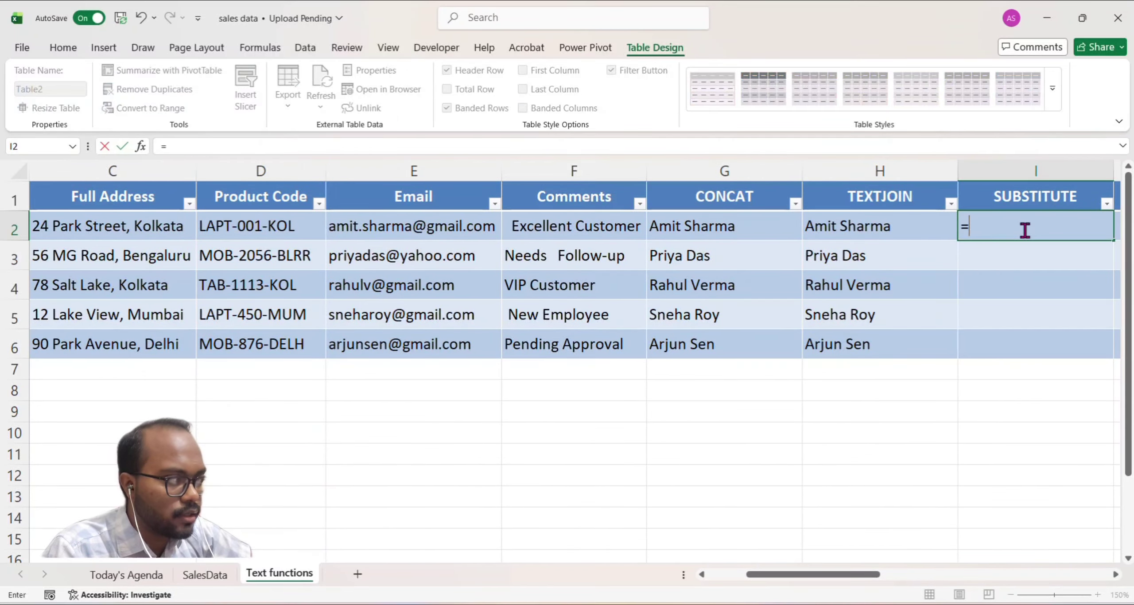
type("SUB")
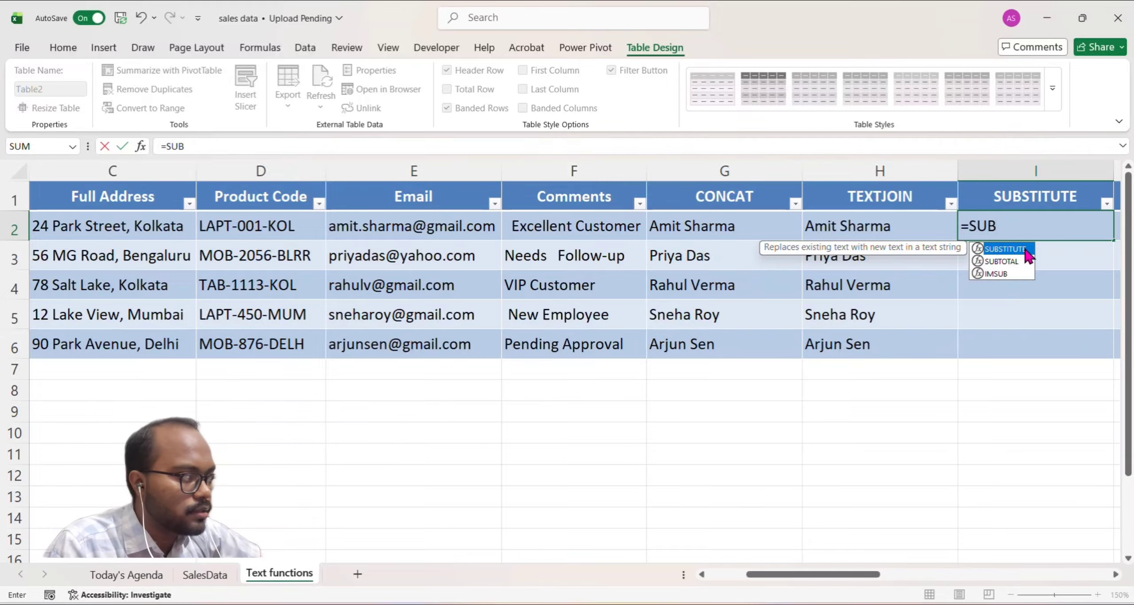
double_click(1025, 249)
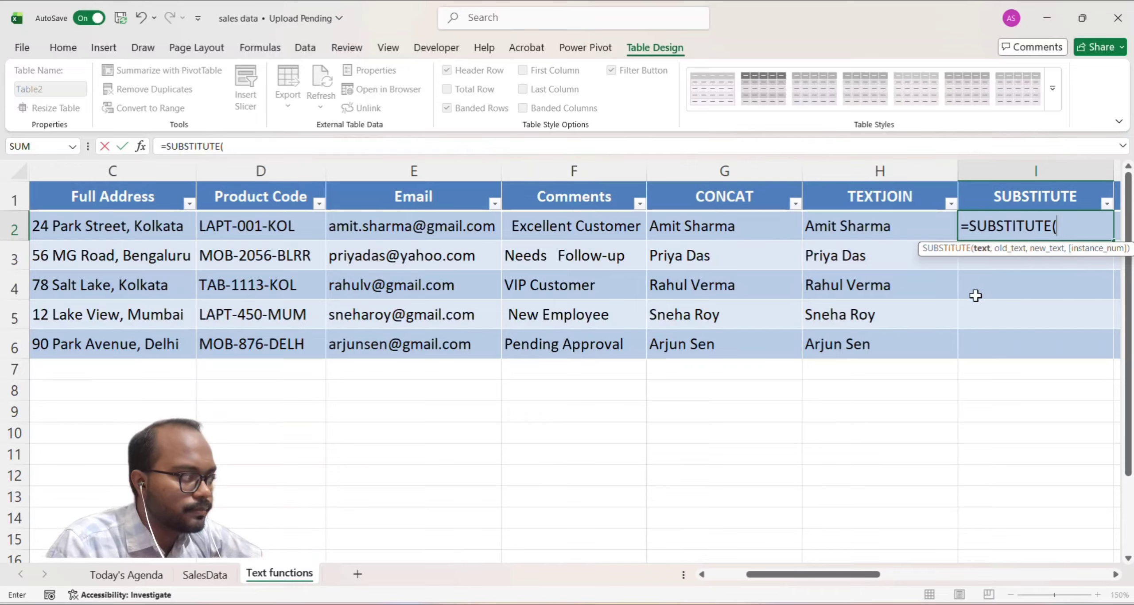
left_click(462, 227)
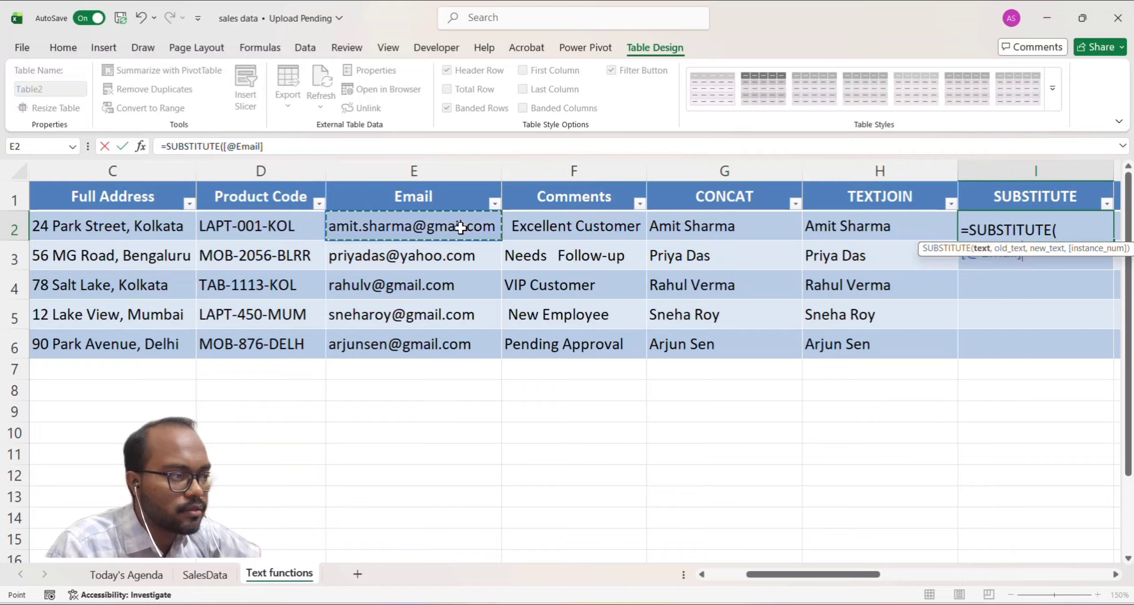
type(",")
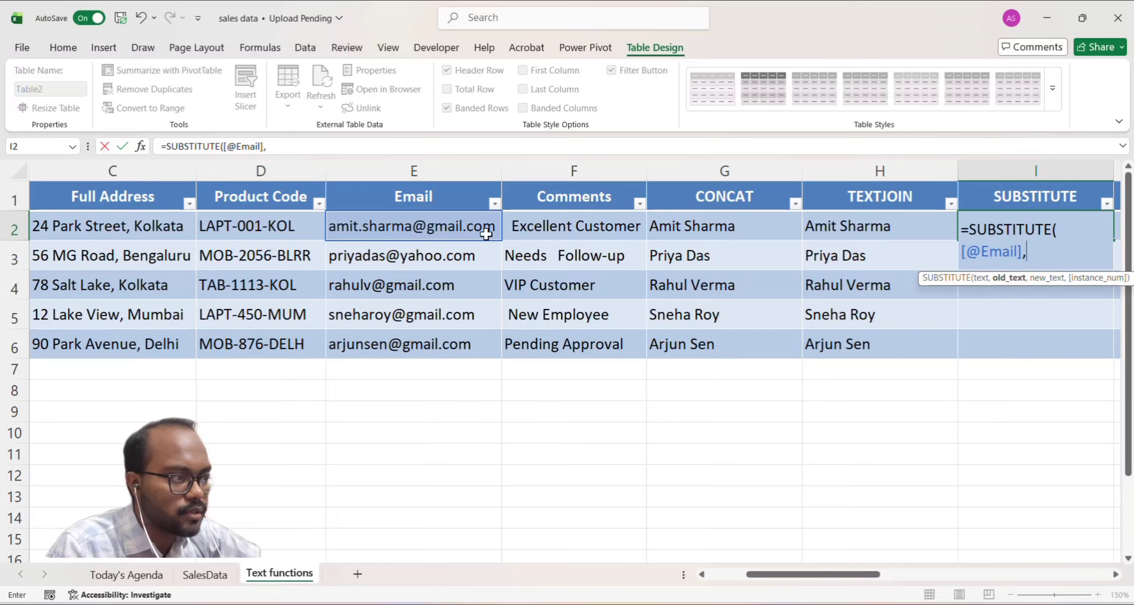
type("\"")
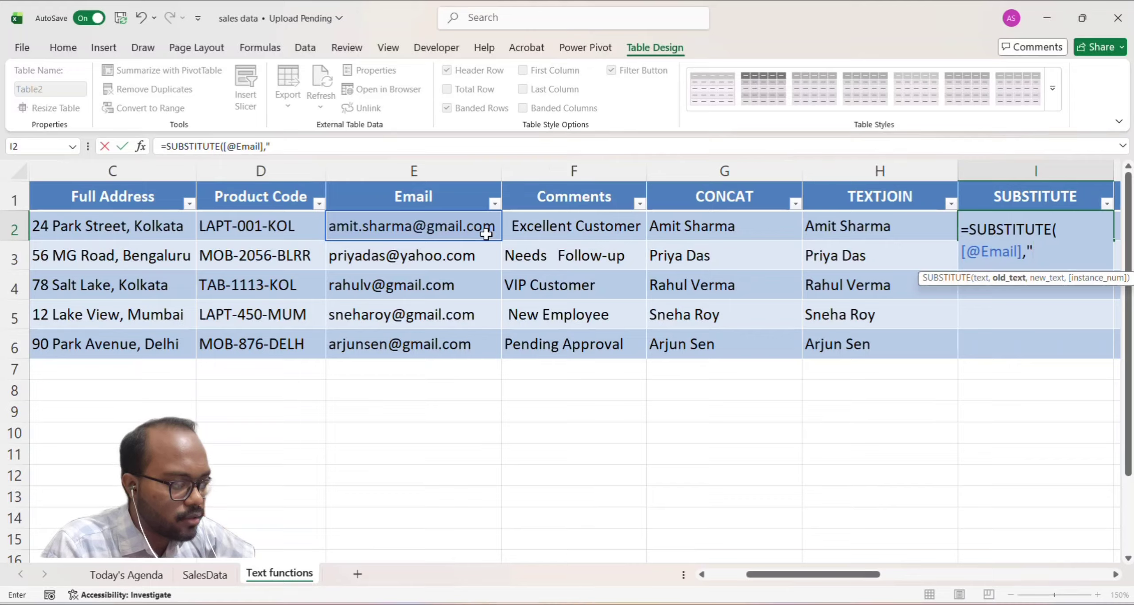
type("com\"")
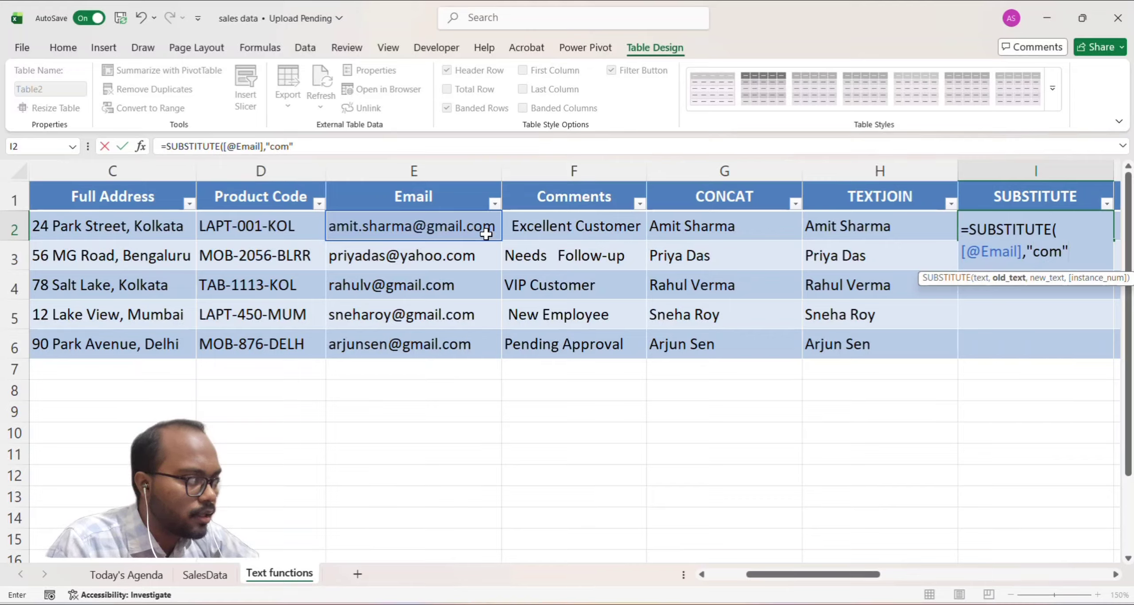
type(",")
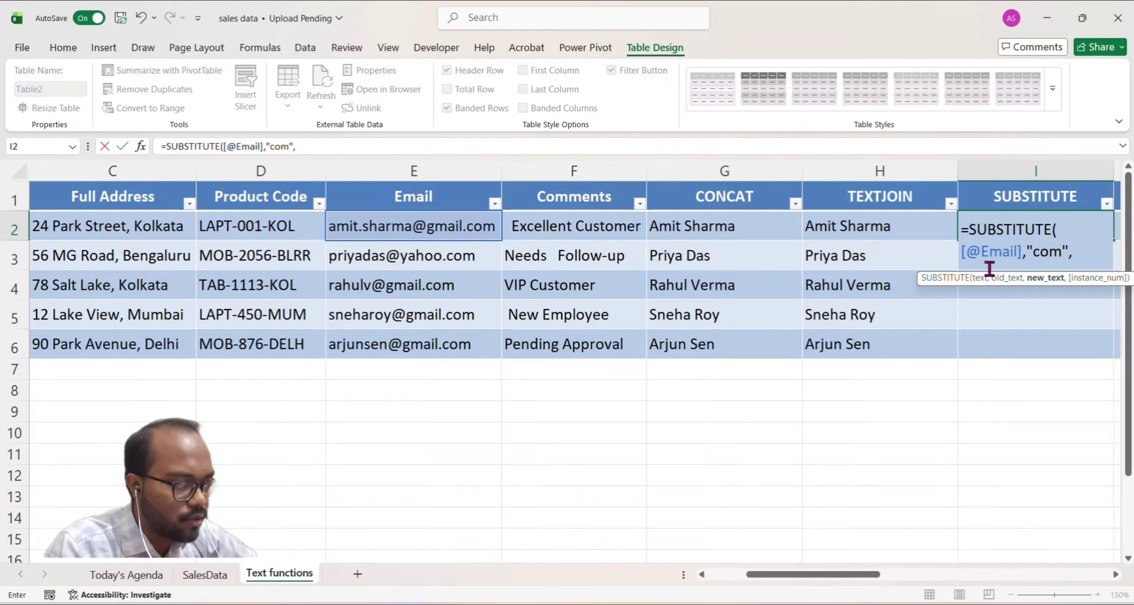
type("\"in")
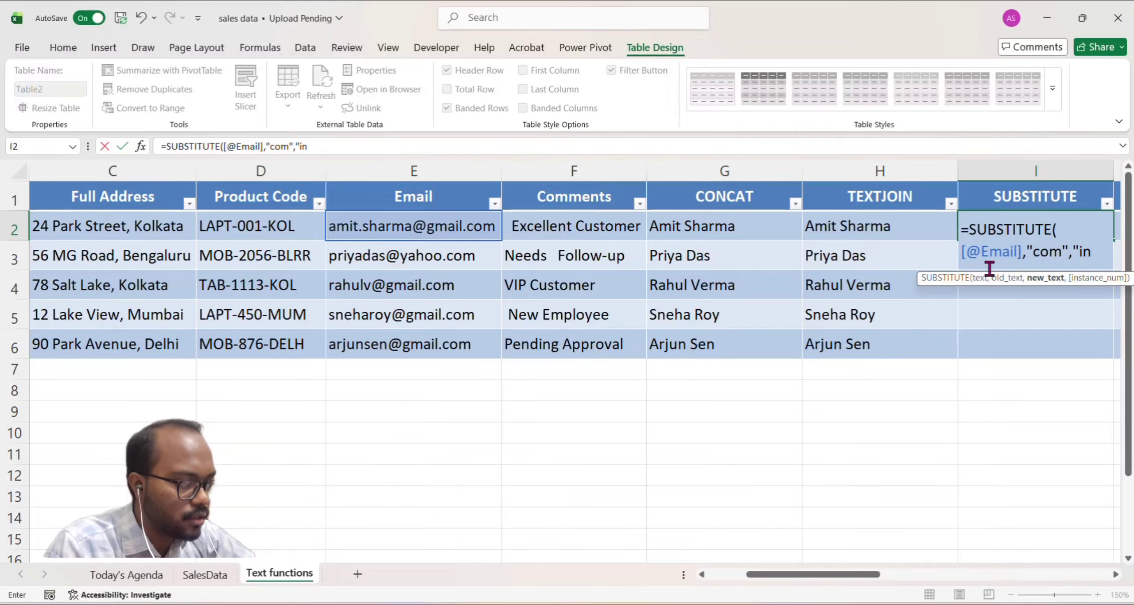
type("\")\\")
key("Return")
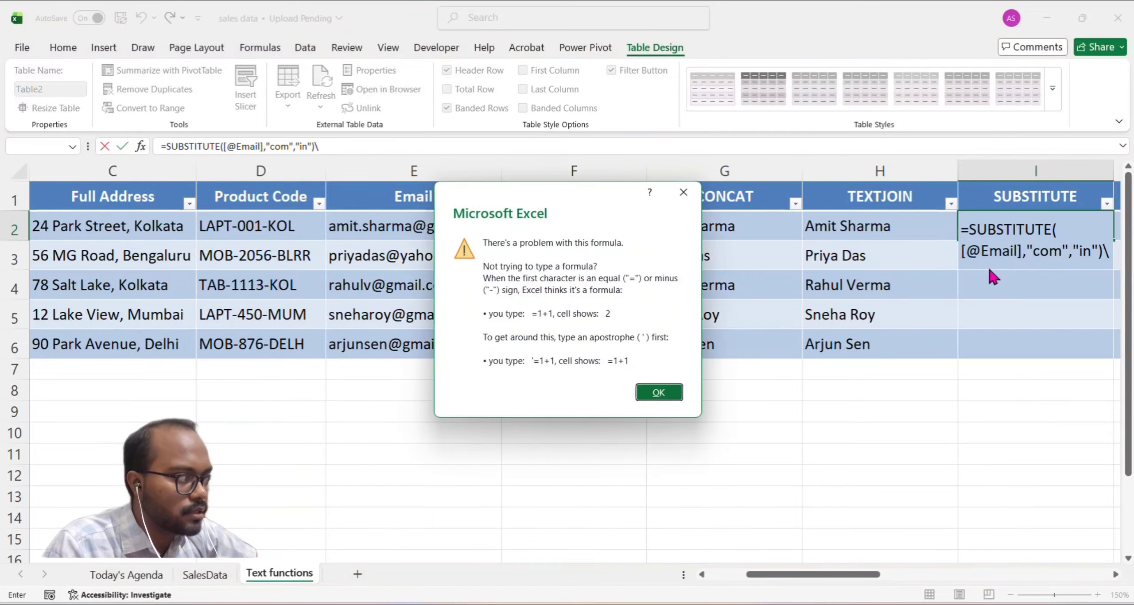
left_click(684, 192)
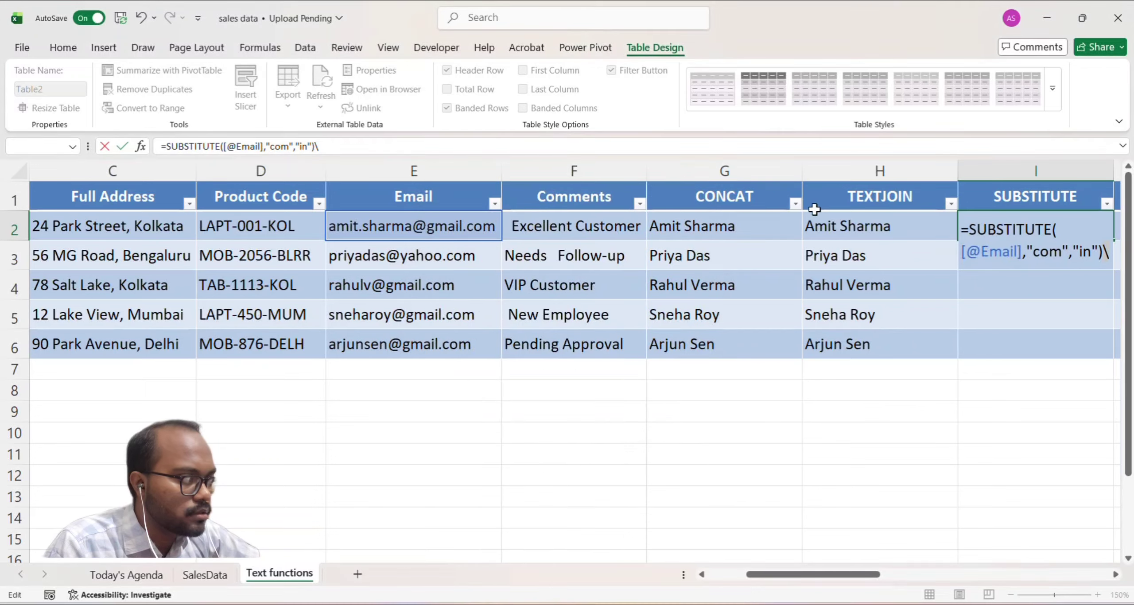
key("BackSpace")
key("Return")
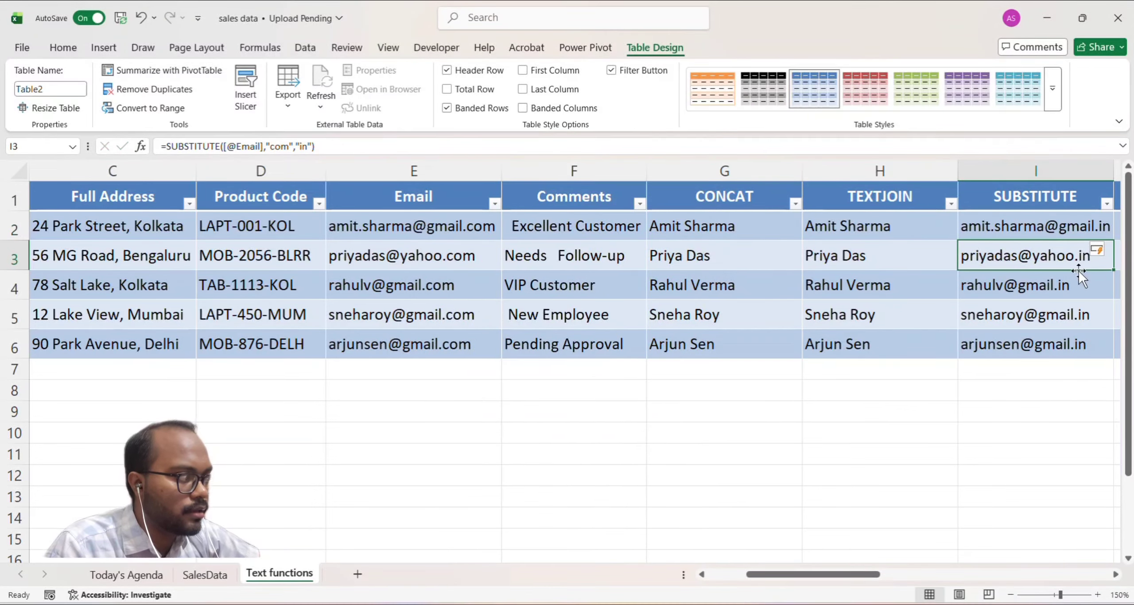
left_click(1101, 284)
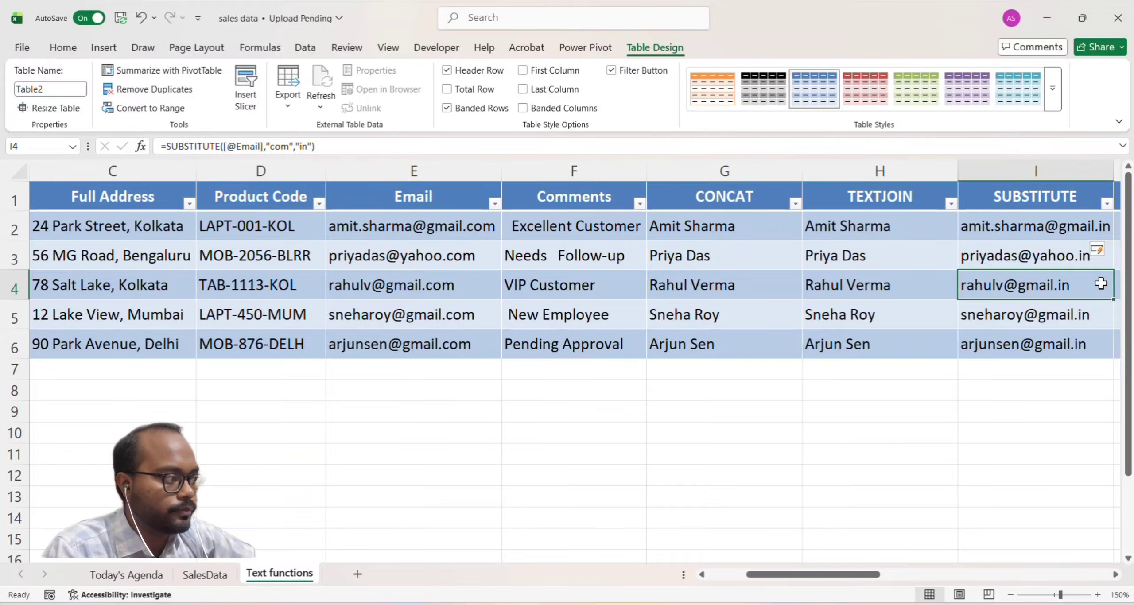
scroll(1063, 248, "right", 1)
left_click(1050, 227)
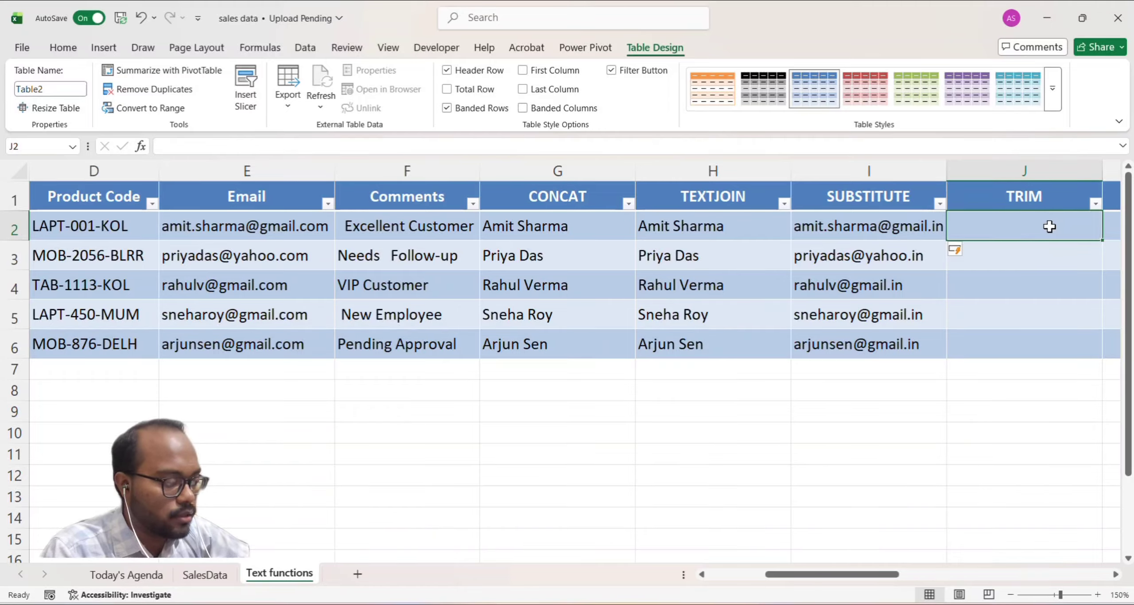
type("=")
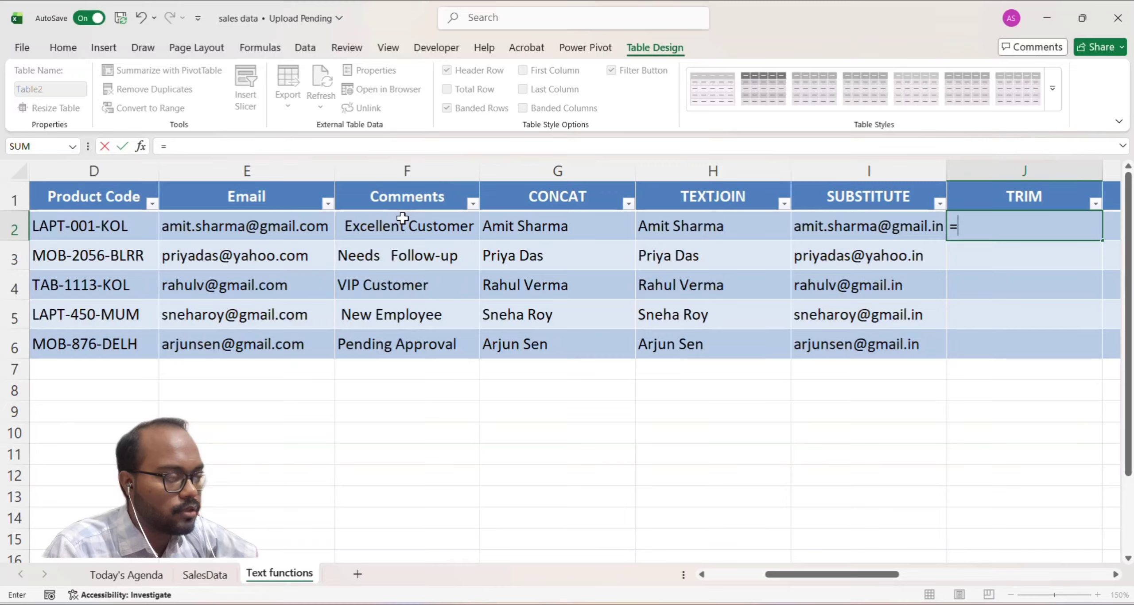
type("T")
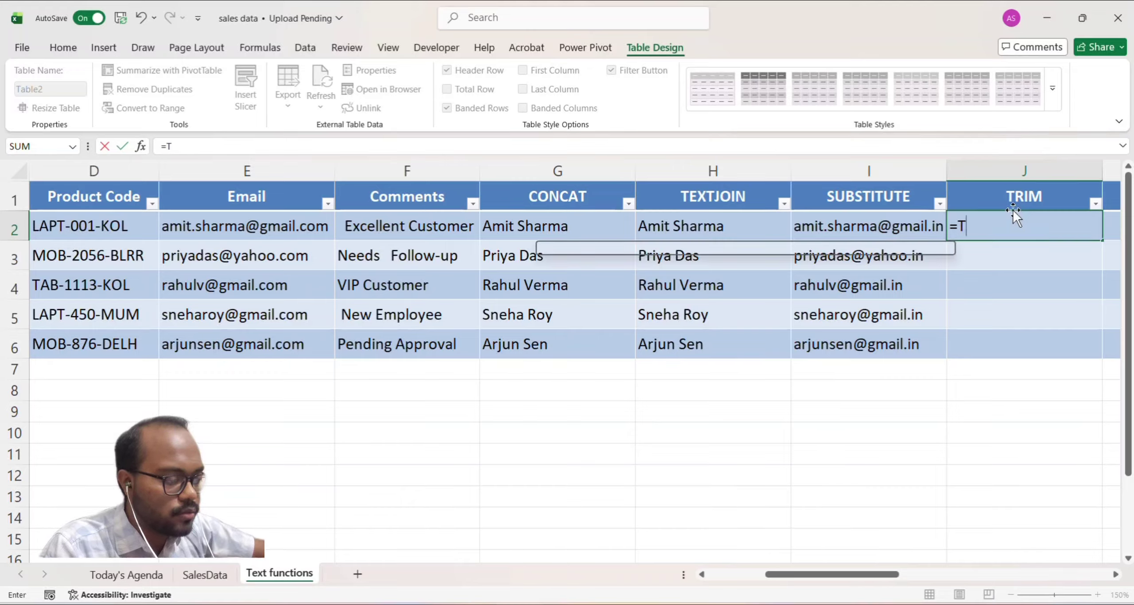
type("RIM(")
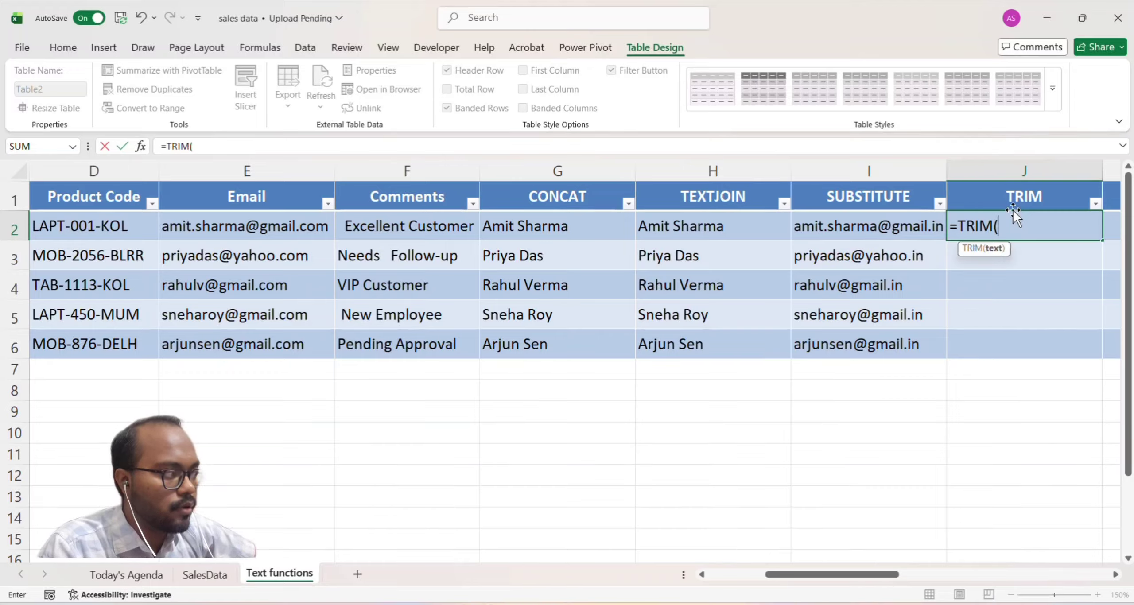
left_click(411, 225)
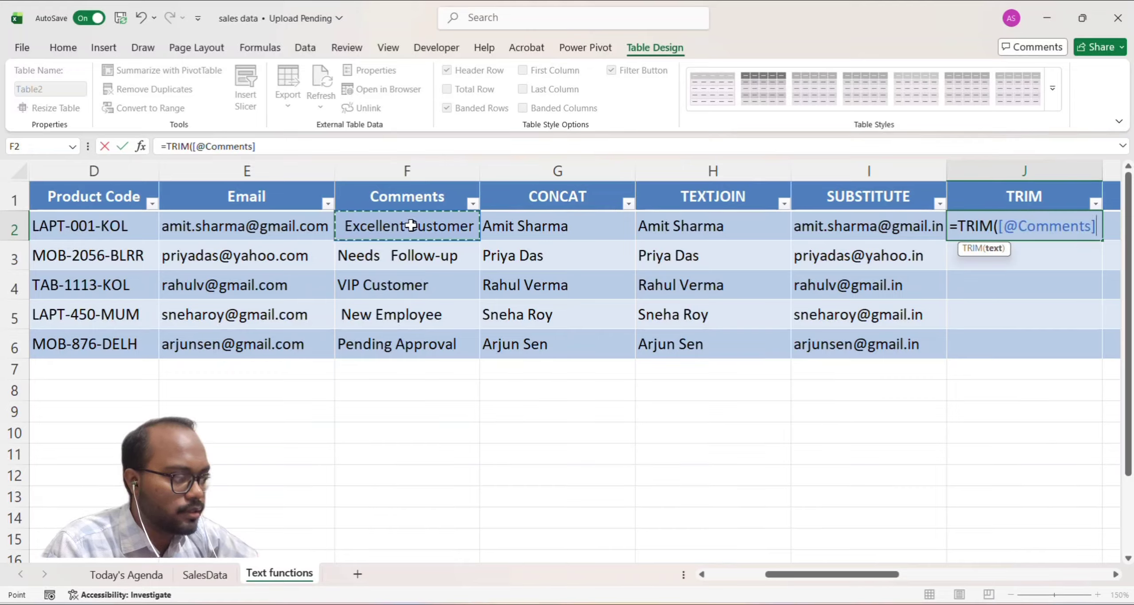
type(")")
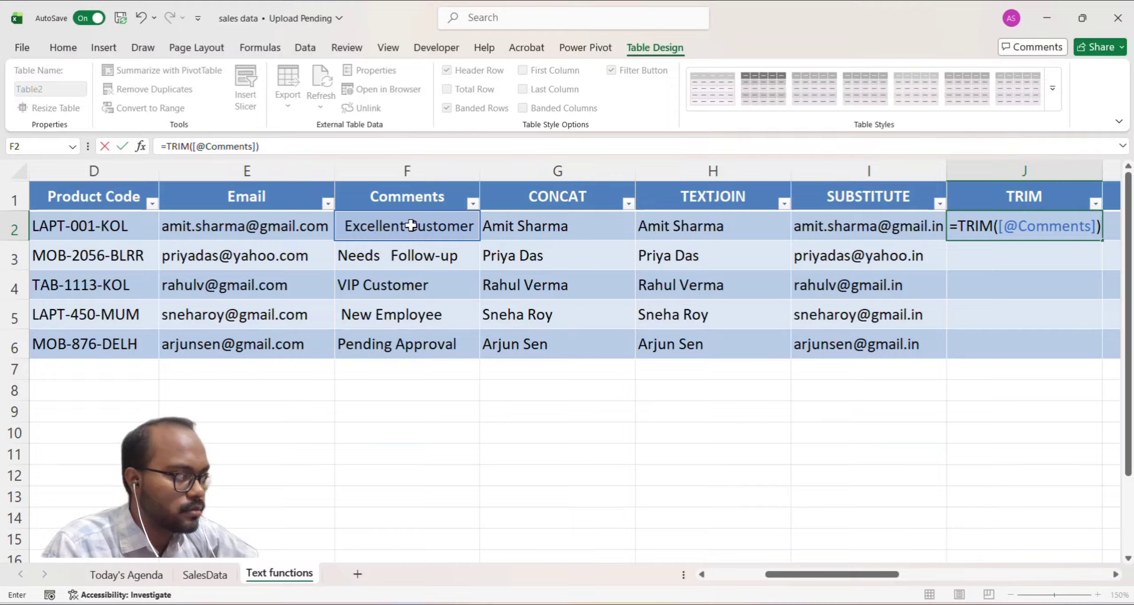
key("Return")
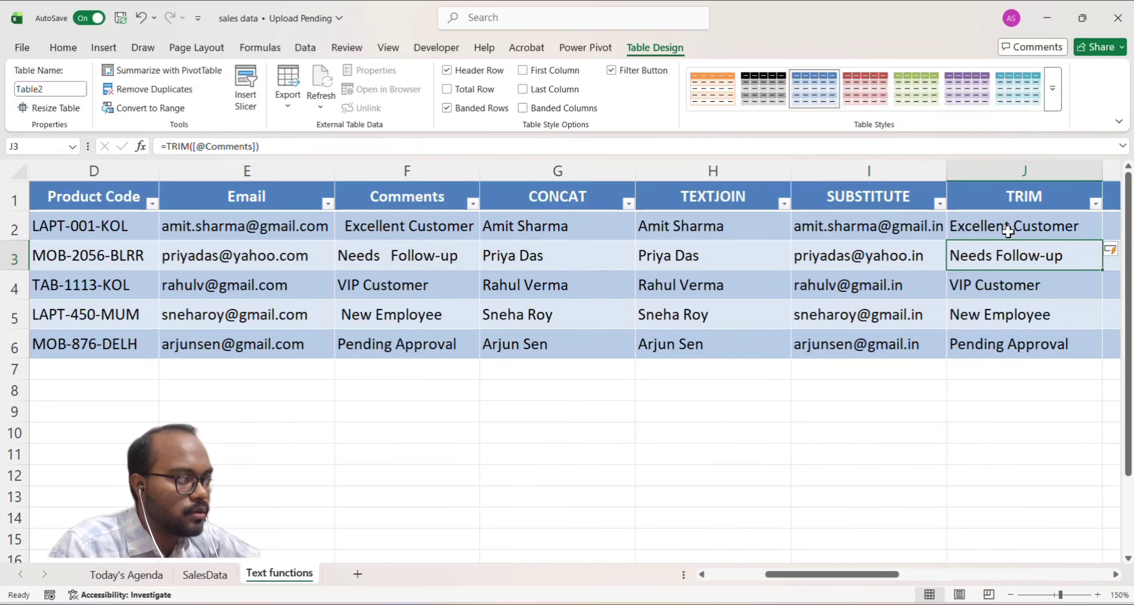
left_click(1110, 226)
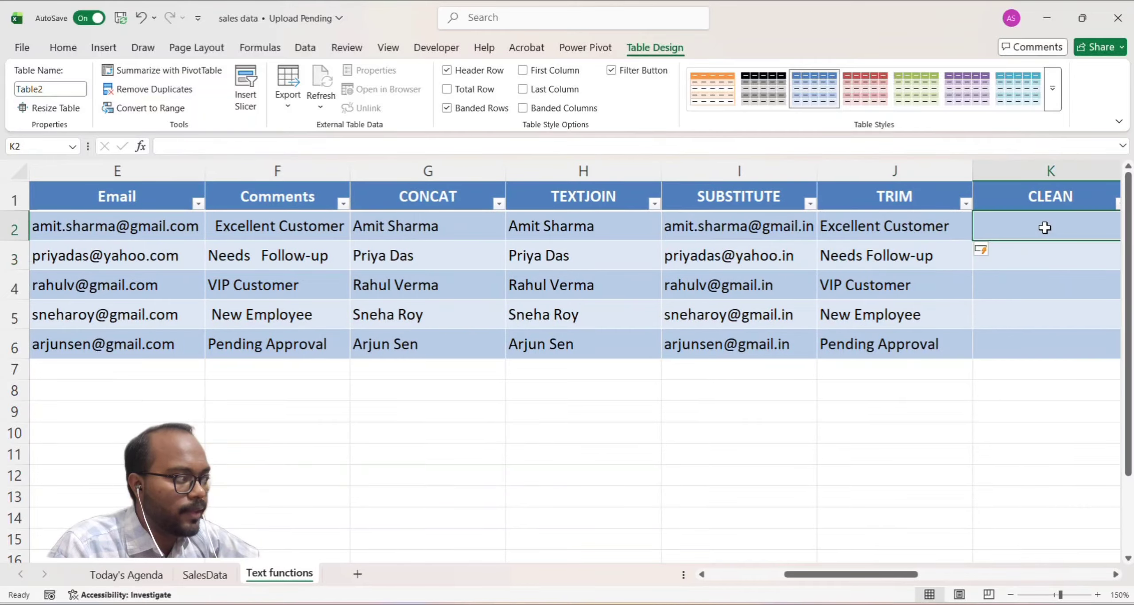
left_click(1045, 227)
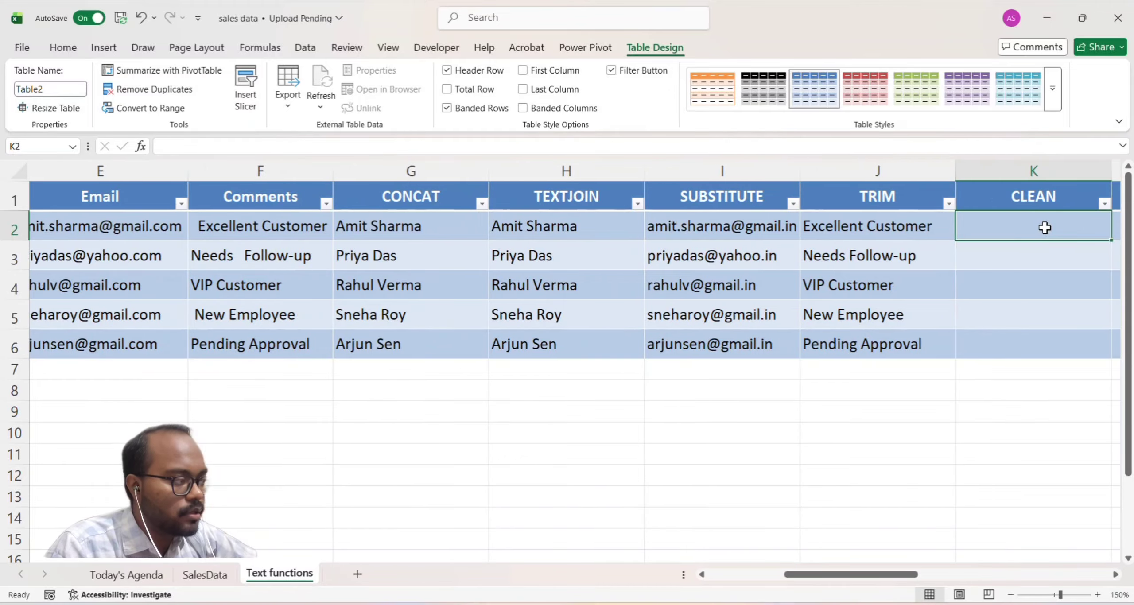
scroll(1045, 227, "right", 2)
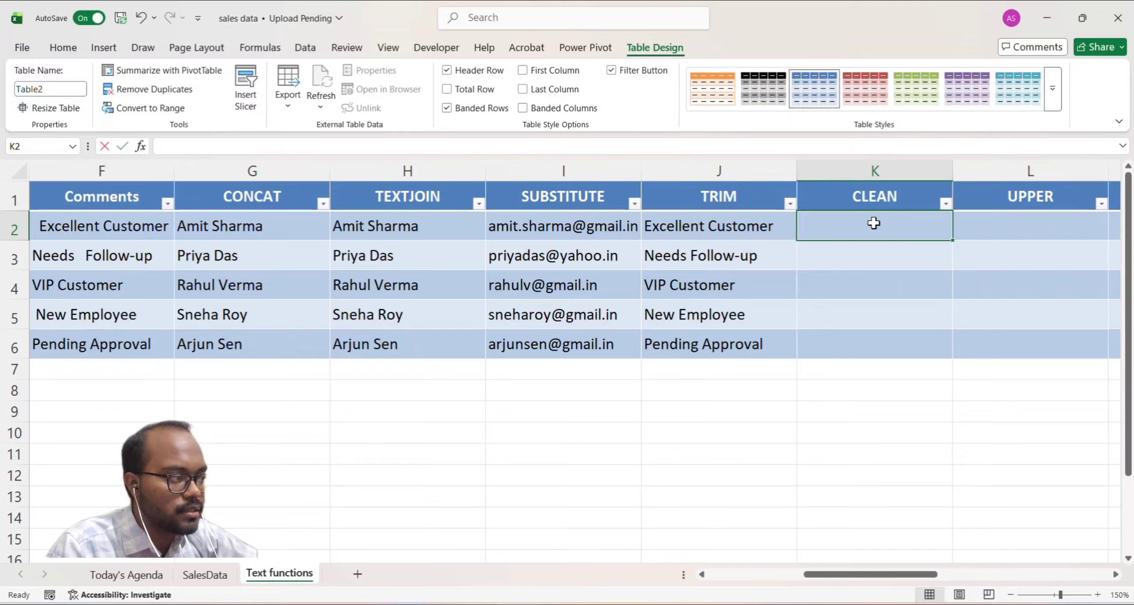
double_click(875, 222)
type("=")
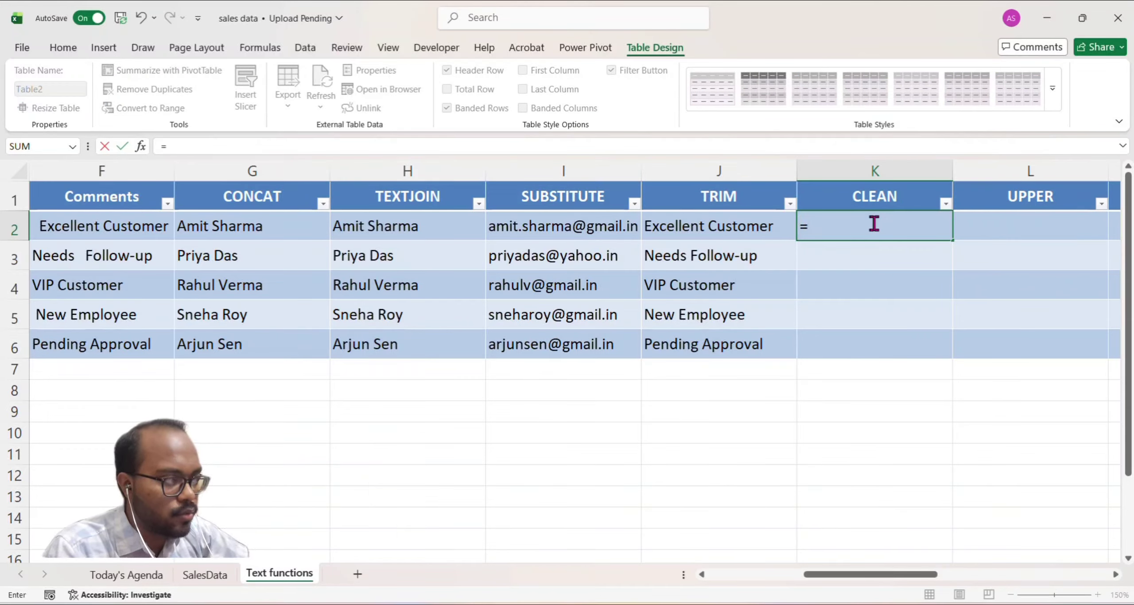
type("CLEAN")
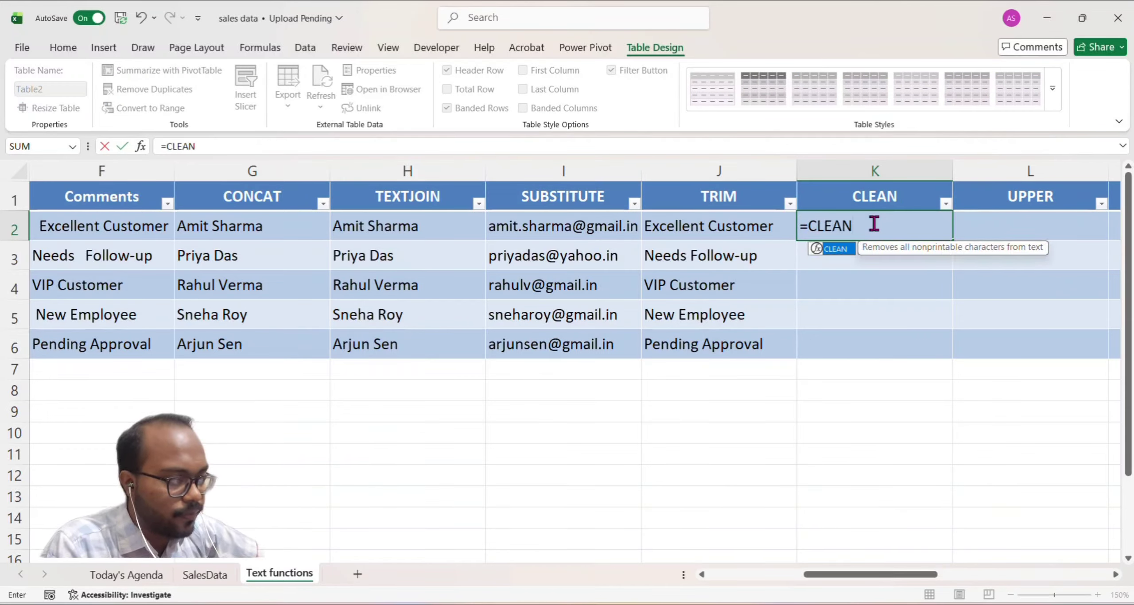
type("(T")
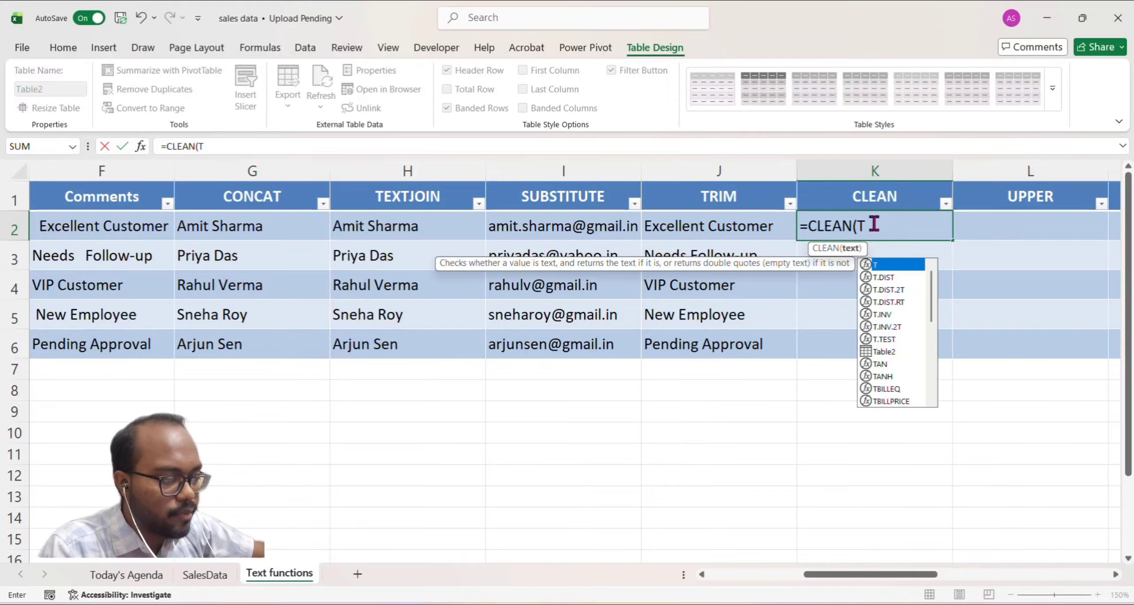
type("RIM(")
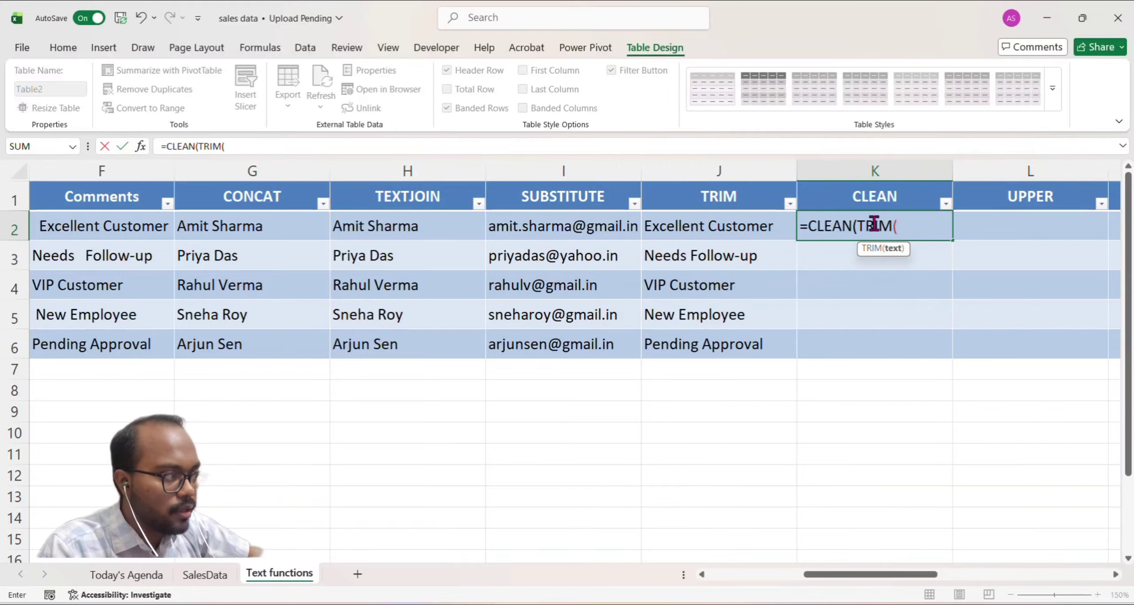
scroll(532, 226, "left", 3)
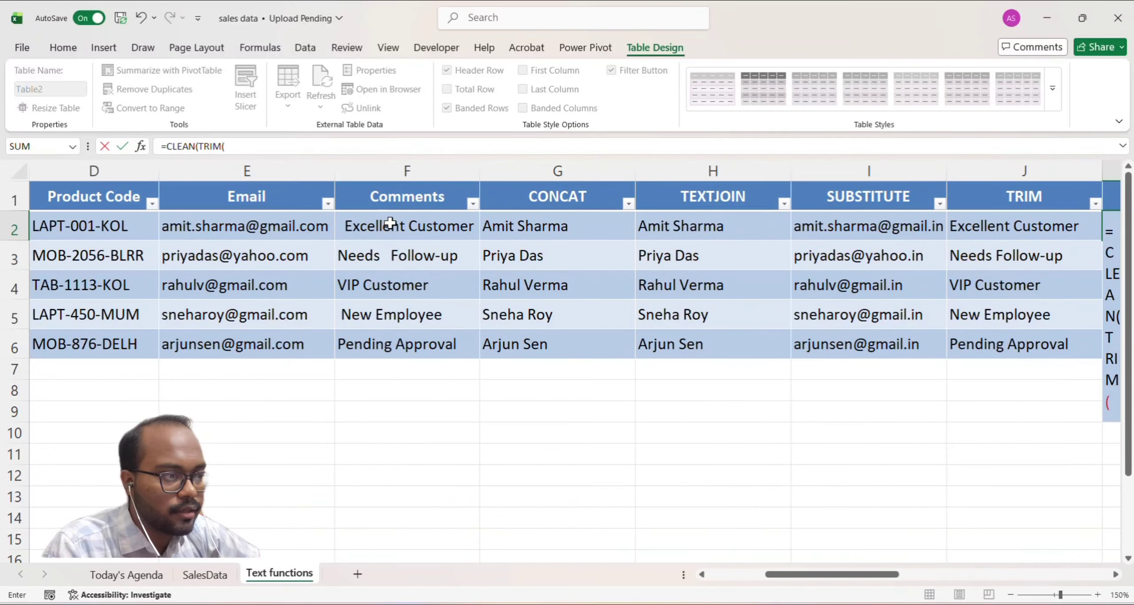
left_click(389, 224)
scroll(390, 224, "right", 3)
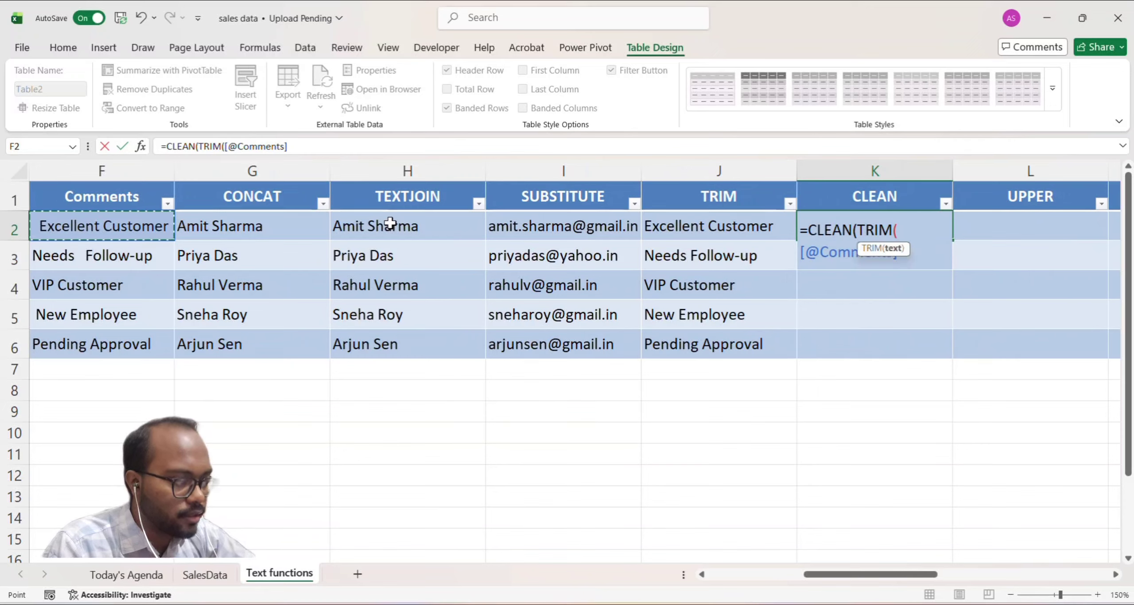
type("))")
key("Return")
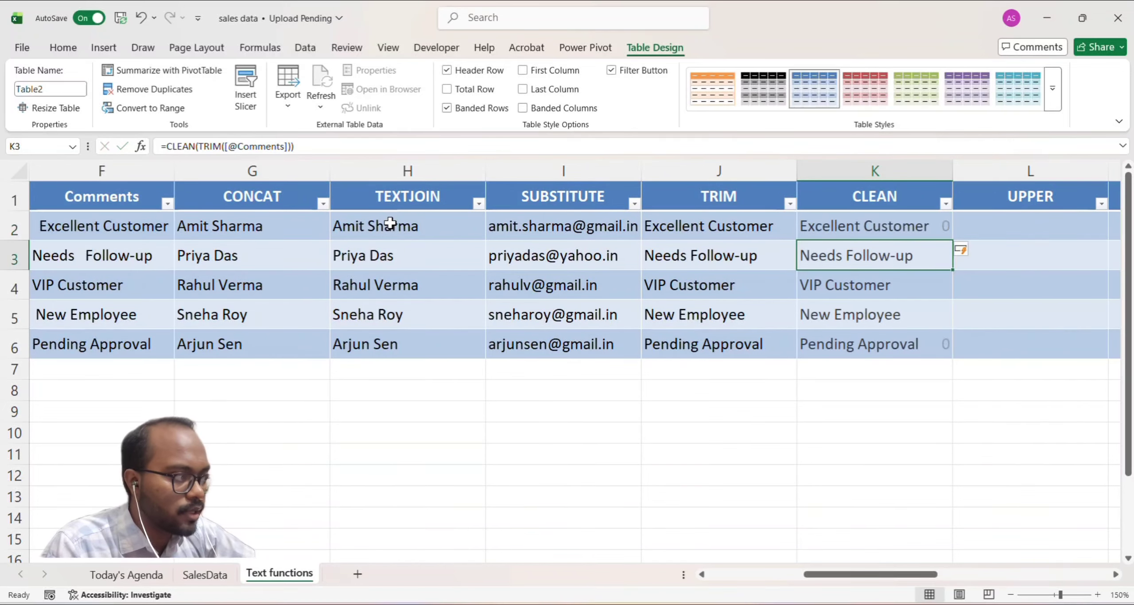
left_click(876, 220)
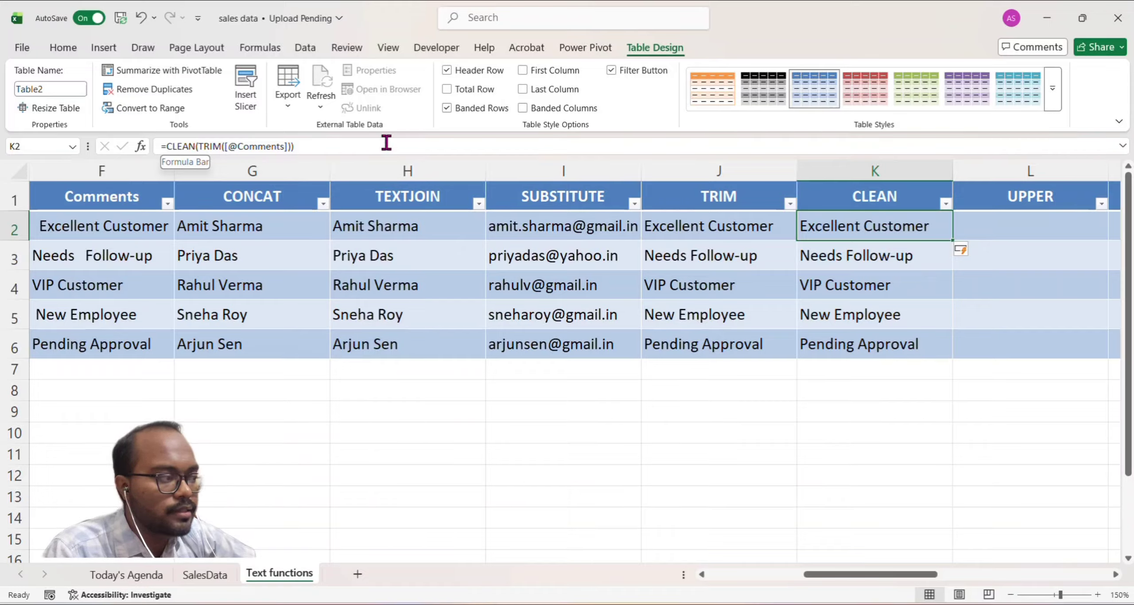
left_click(1019, 229)
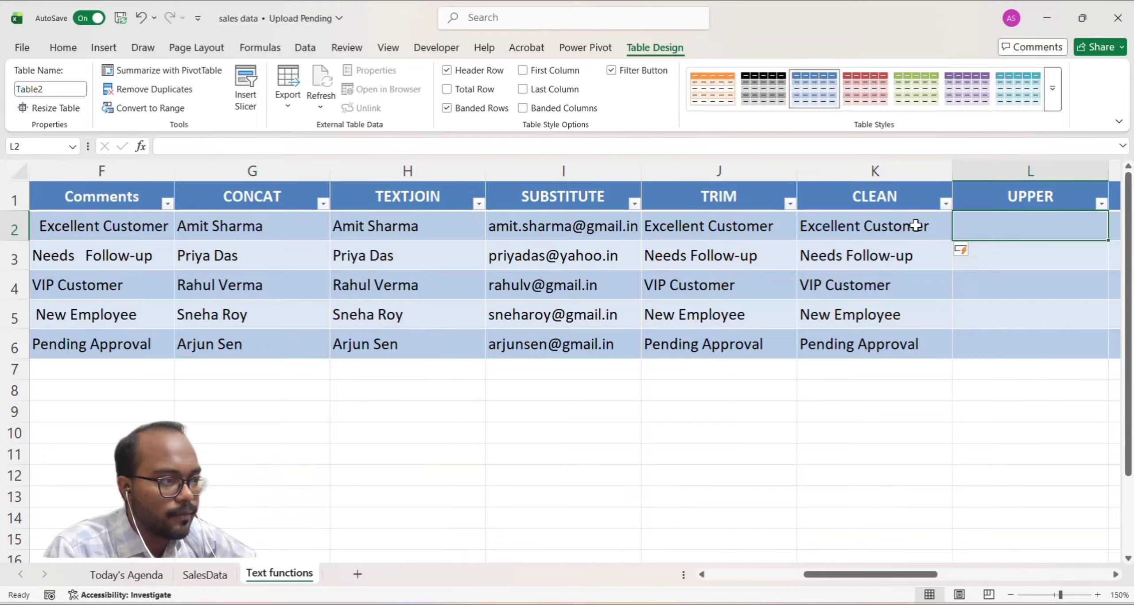
scroll(916, 226, "left", 3)
scroll(463, 266, "right", 2)
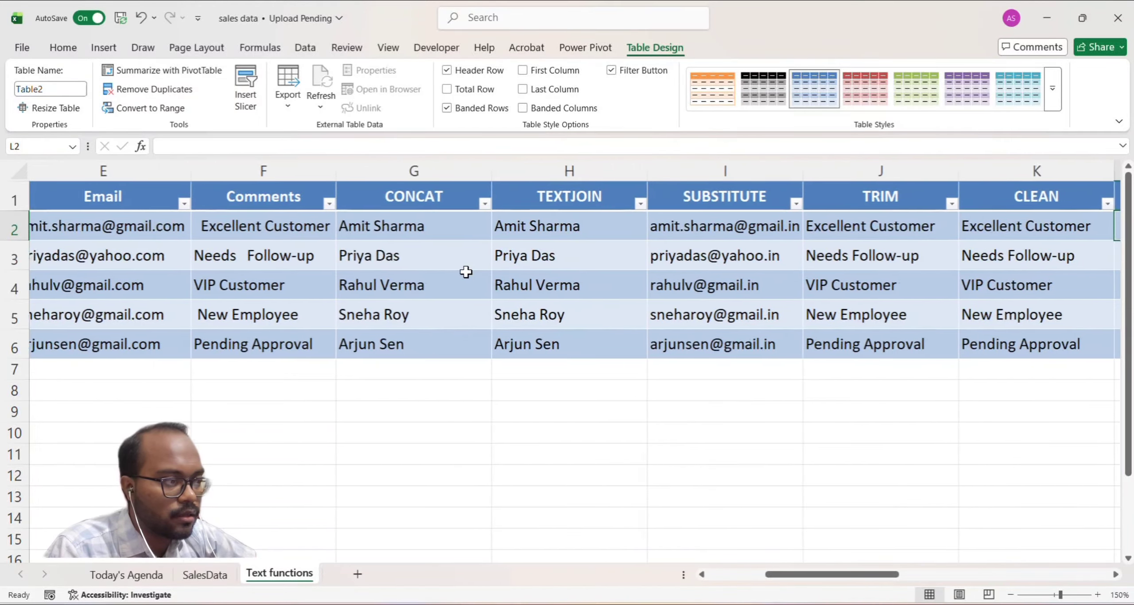
scroll(466, 272, "right", 1)
left_click(268, 228)
double_click(1020, 232)
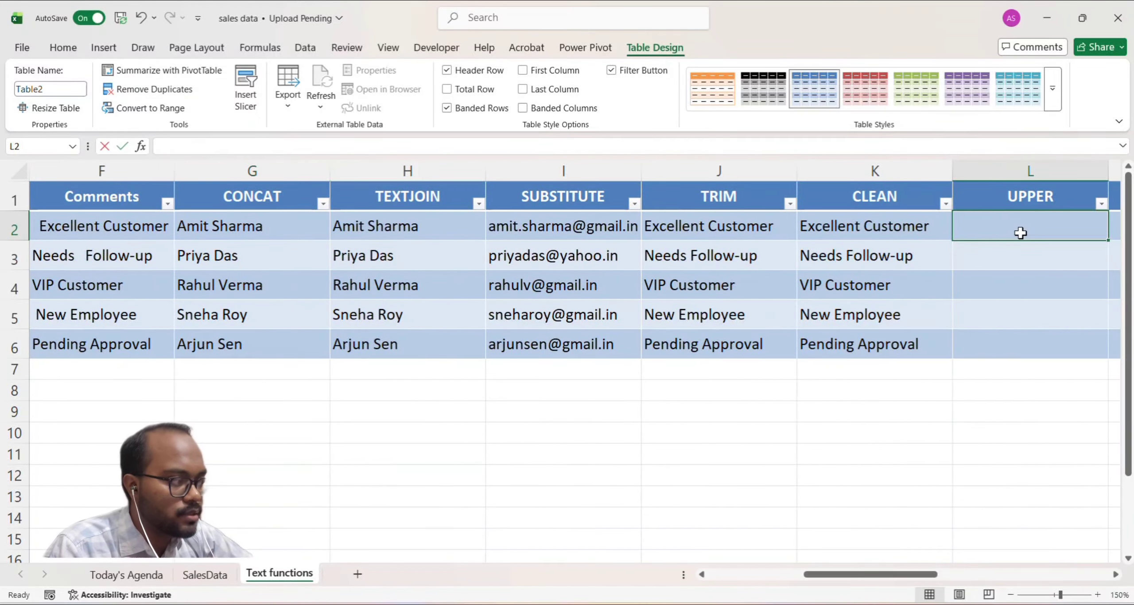
type("=U")
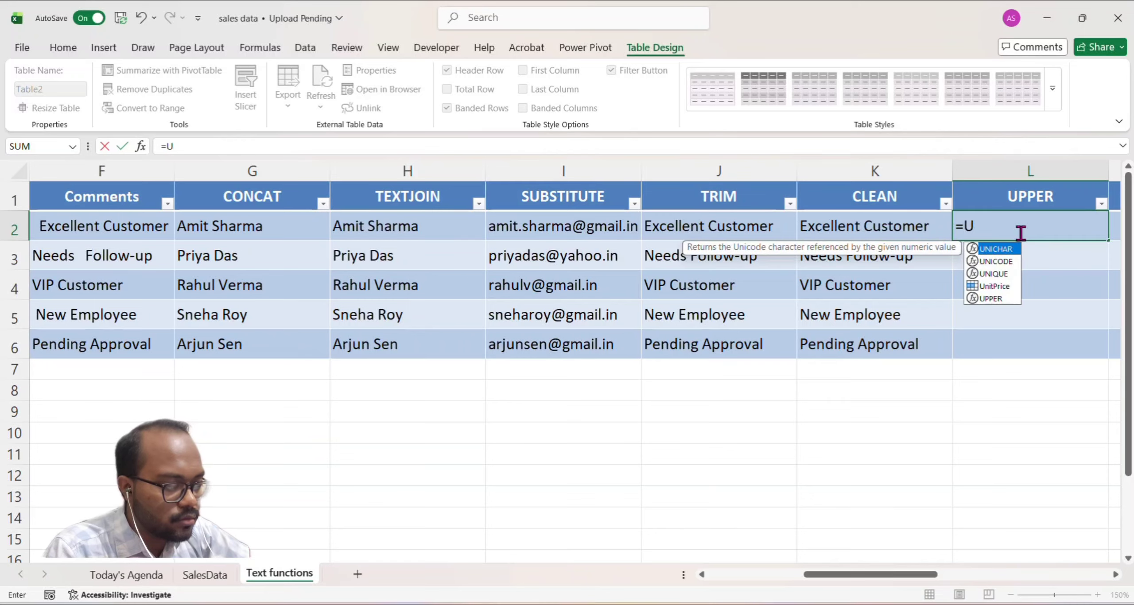
type("PPER(")
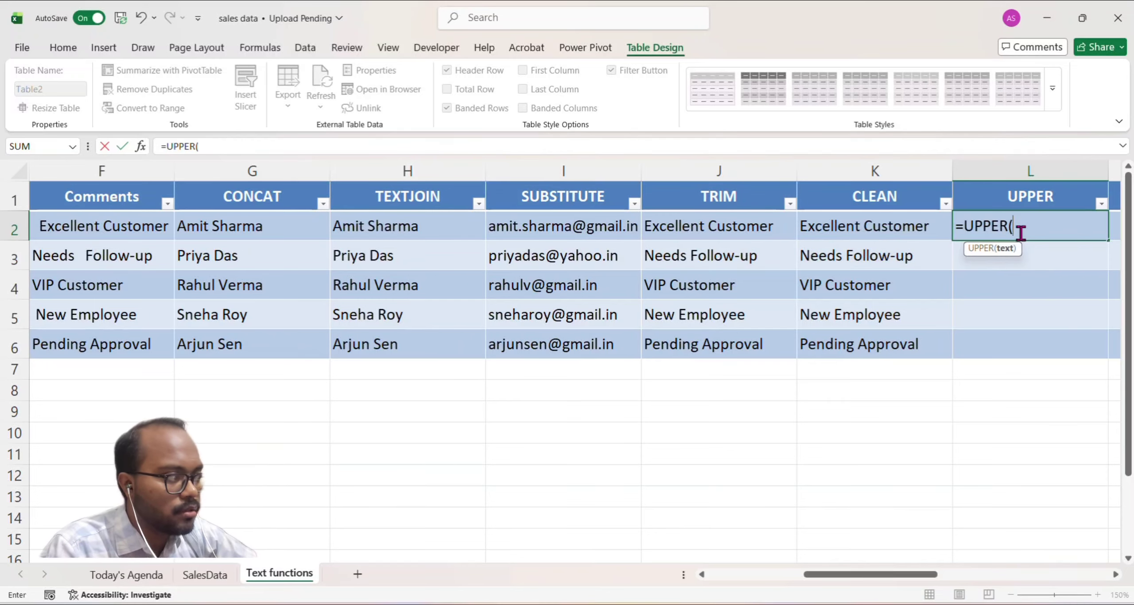
left_click(260, 230)
type(")")
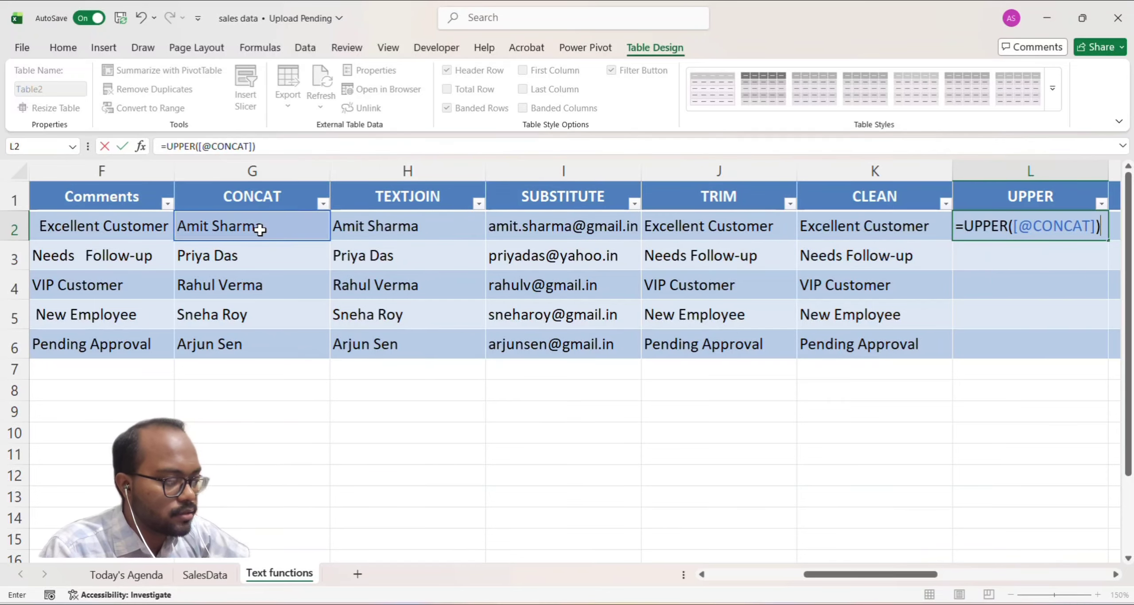
key("Return")
scroll(936, 253, "right", 2)
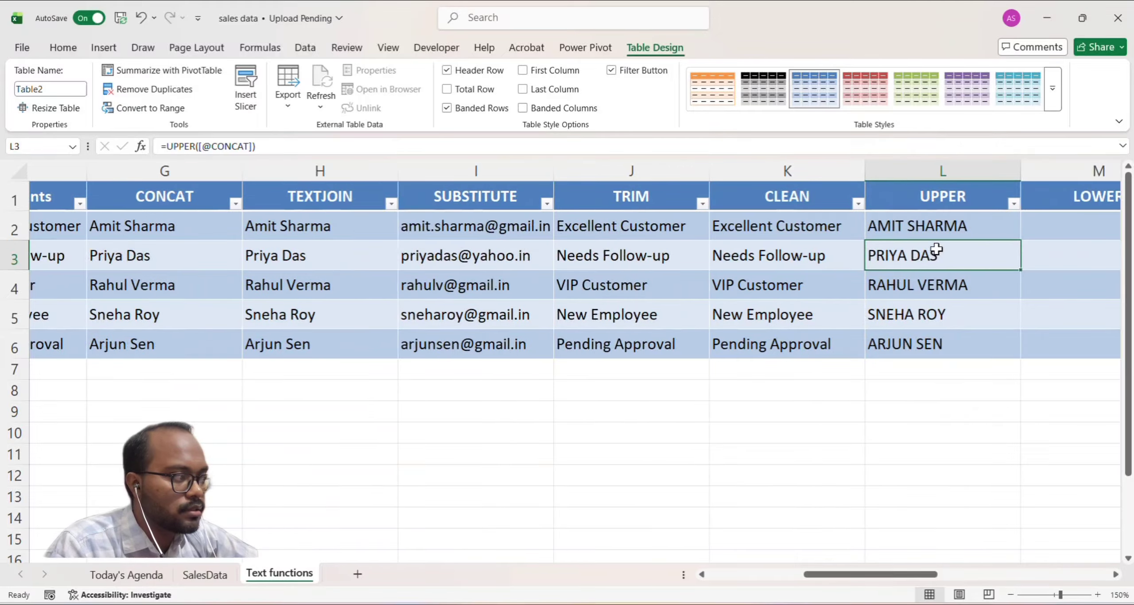
left_click(1076, 225)
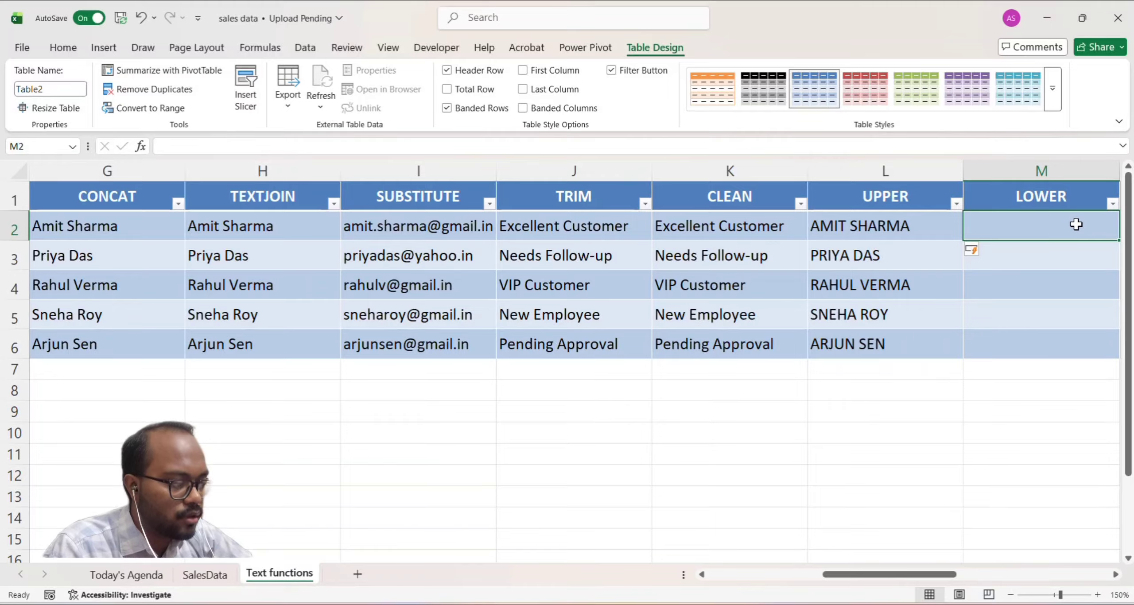
type("=")
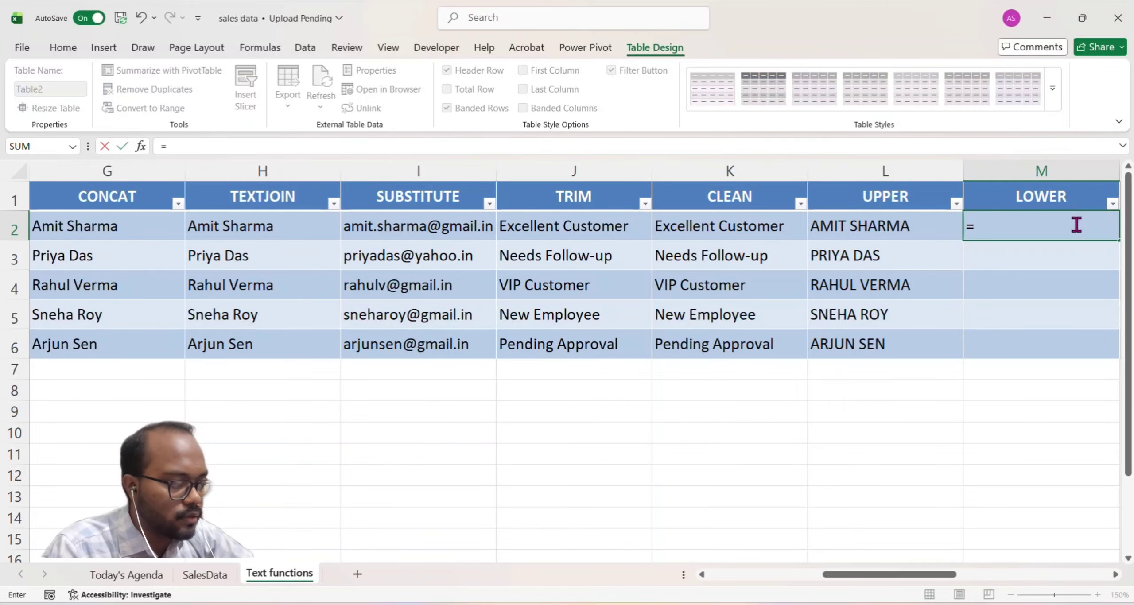
type("LOWER(")
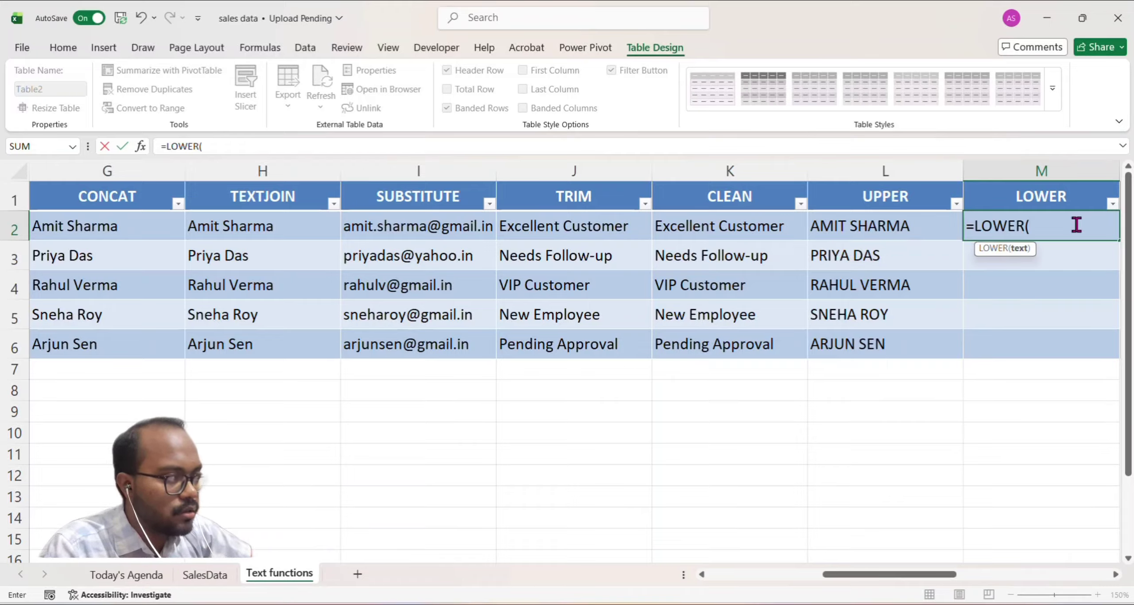
left_click(892, 225)
type(")")
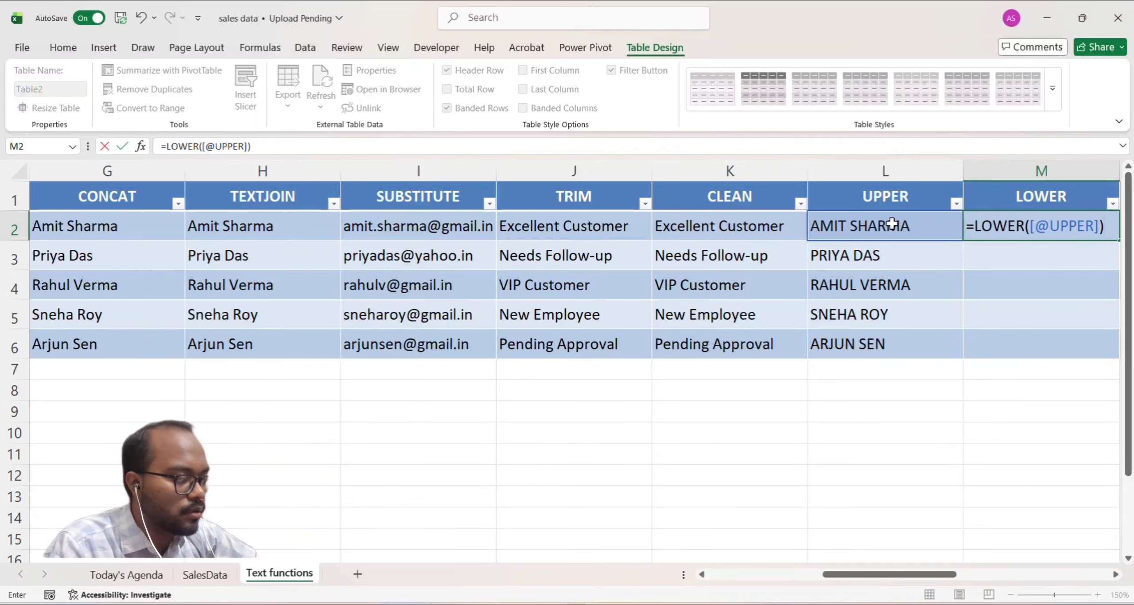
key("Return")
scroll(993, 271, "right", 1)
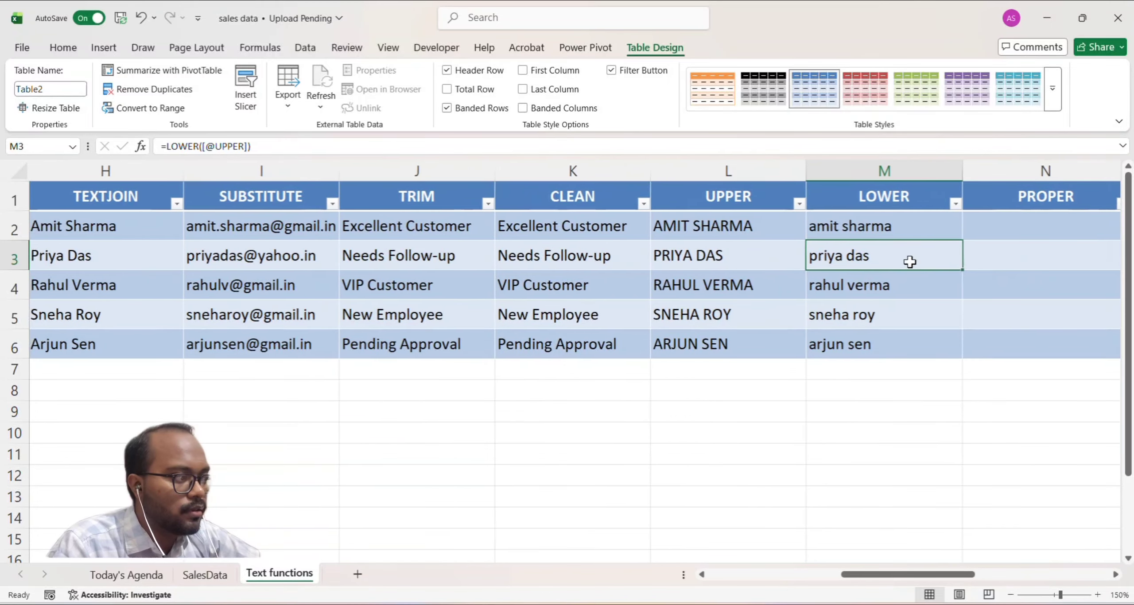
left_click(1008, 230)
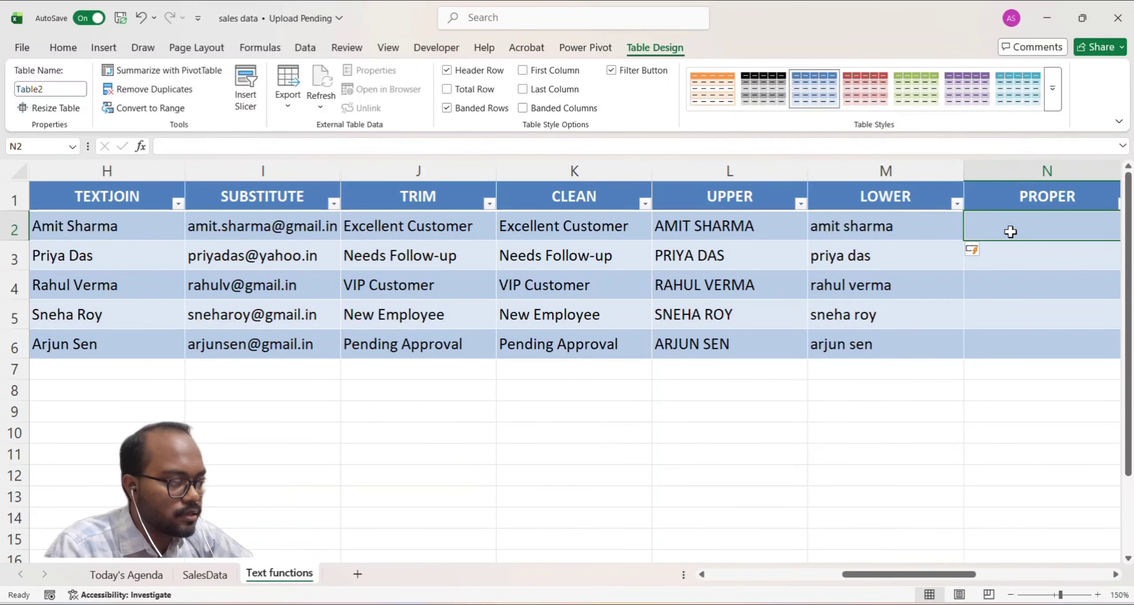
scroll(311, 231, "left", 1)
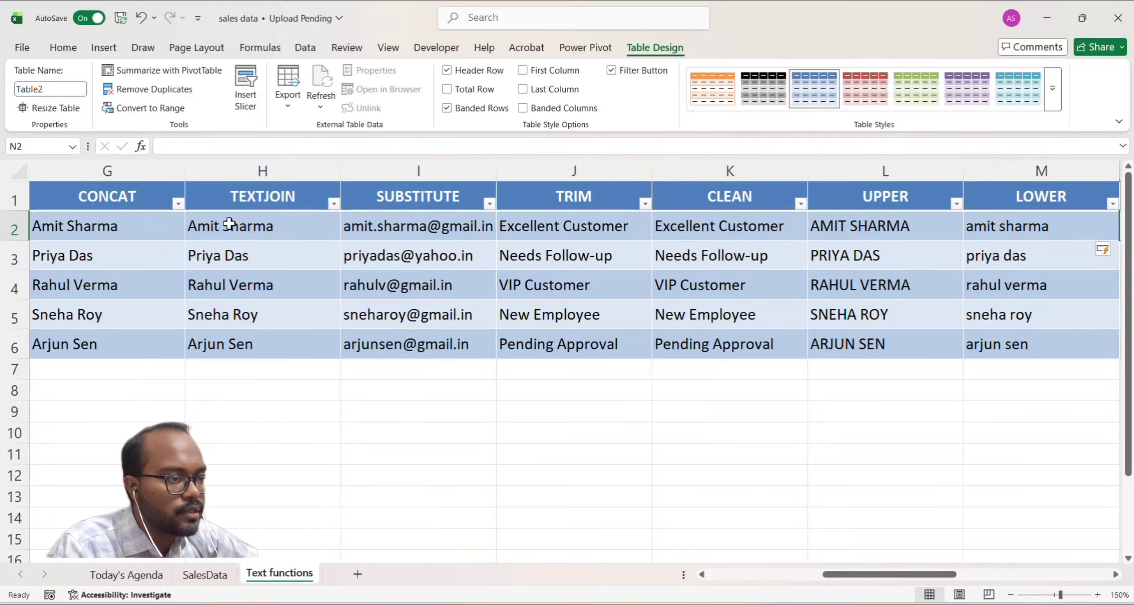
scroll(678, 257, "right", 5)
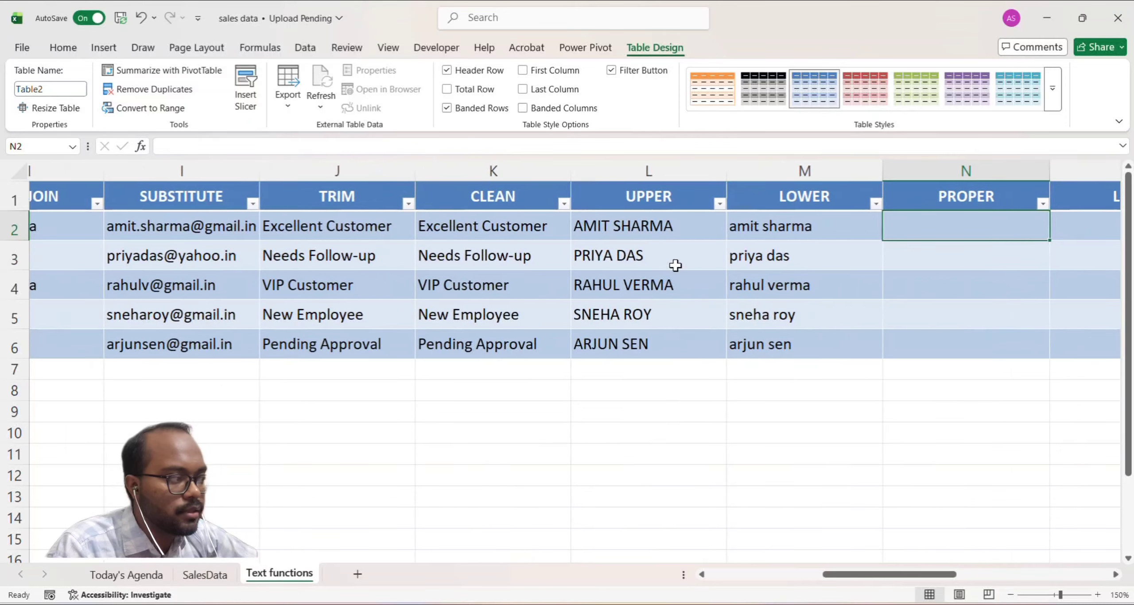
double_click(924, 228)
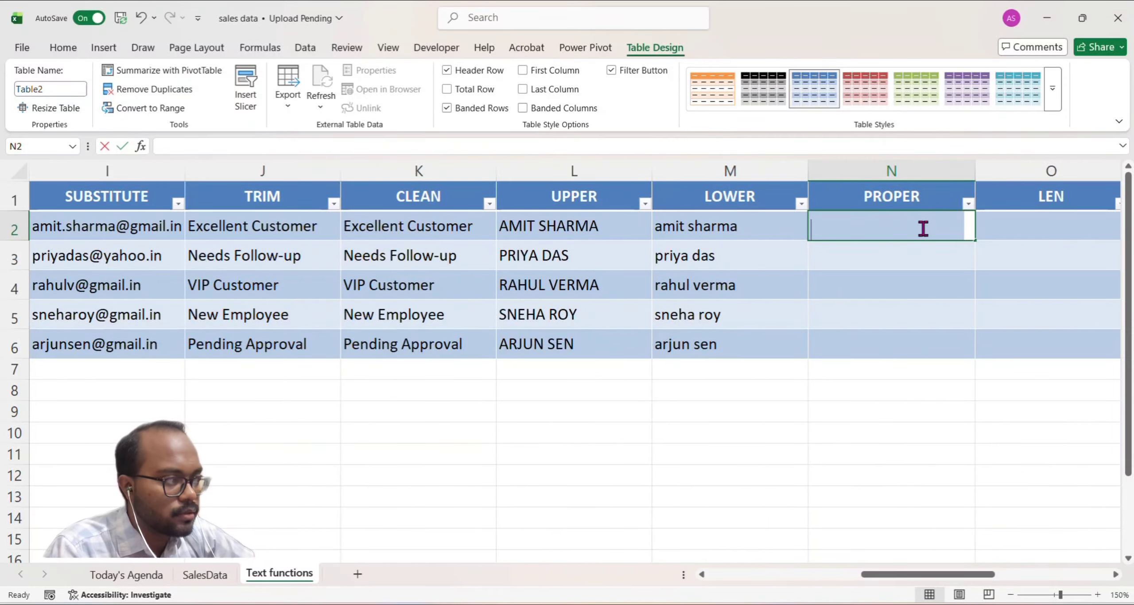
type("=PROPER")
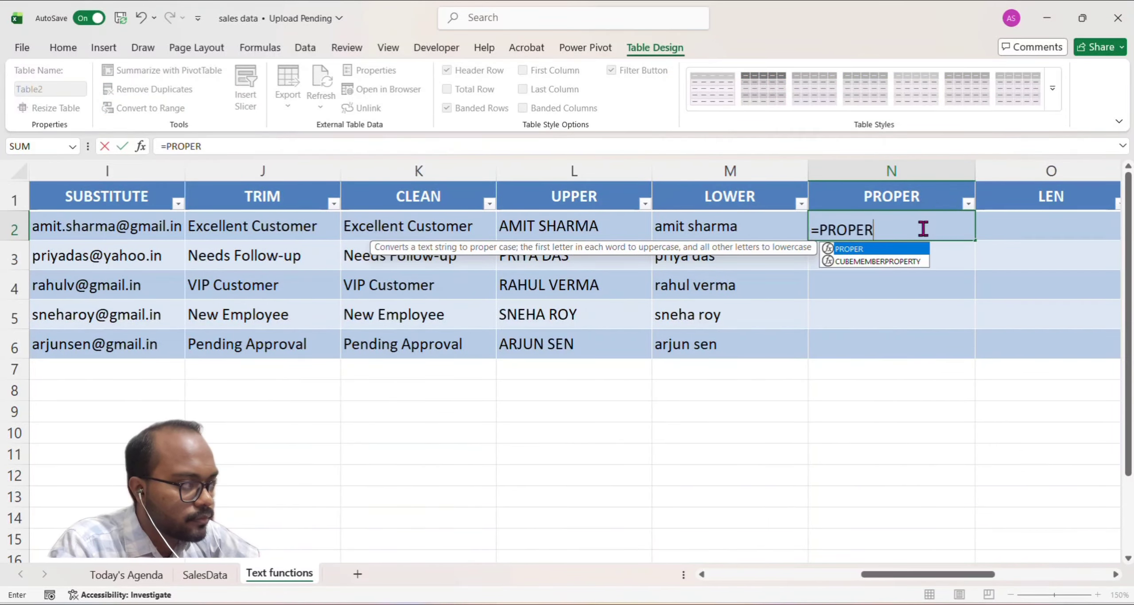
type("(")
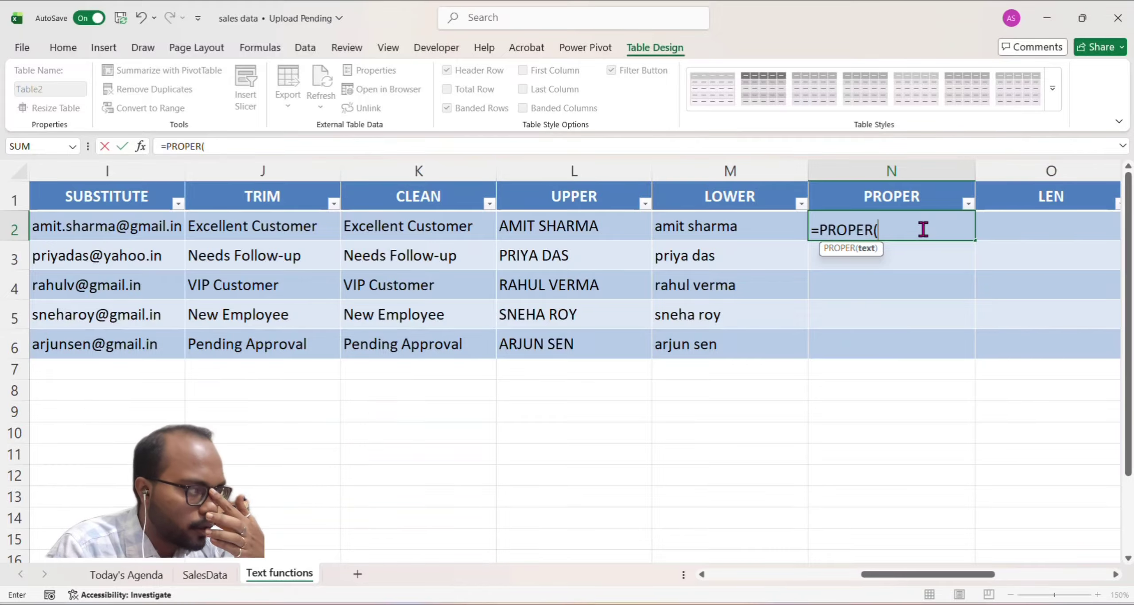
left_click(561, 222)
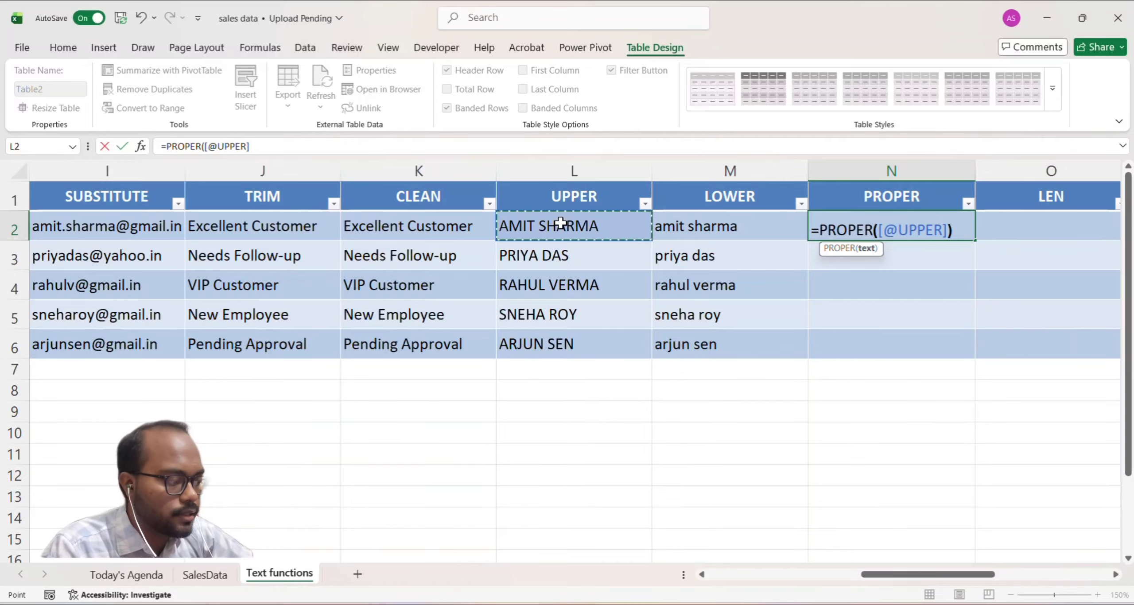
key("Return")
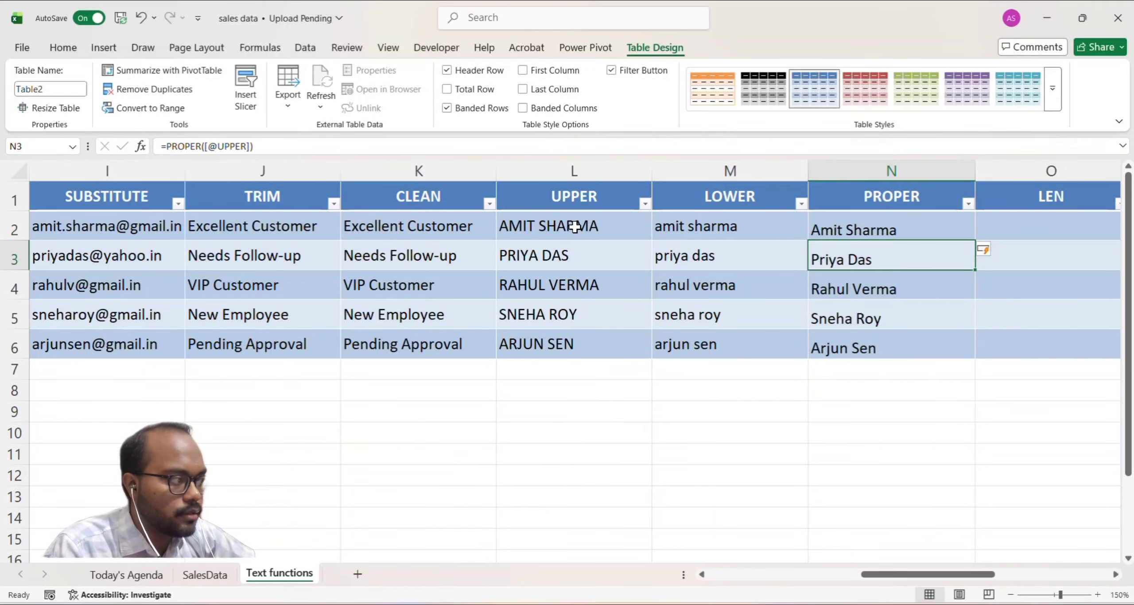
Step: Fill the LEN column with the formula =LEN([@[Product Code]]), entered in O2, to count the characters of each product code
scroll(908, 225, "right", 2)
left_click(917, 222)
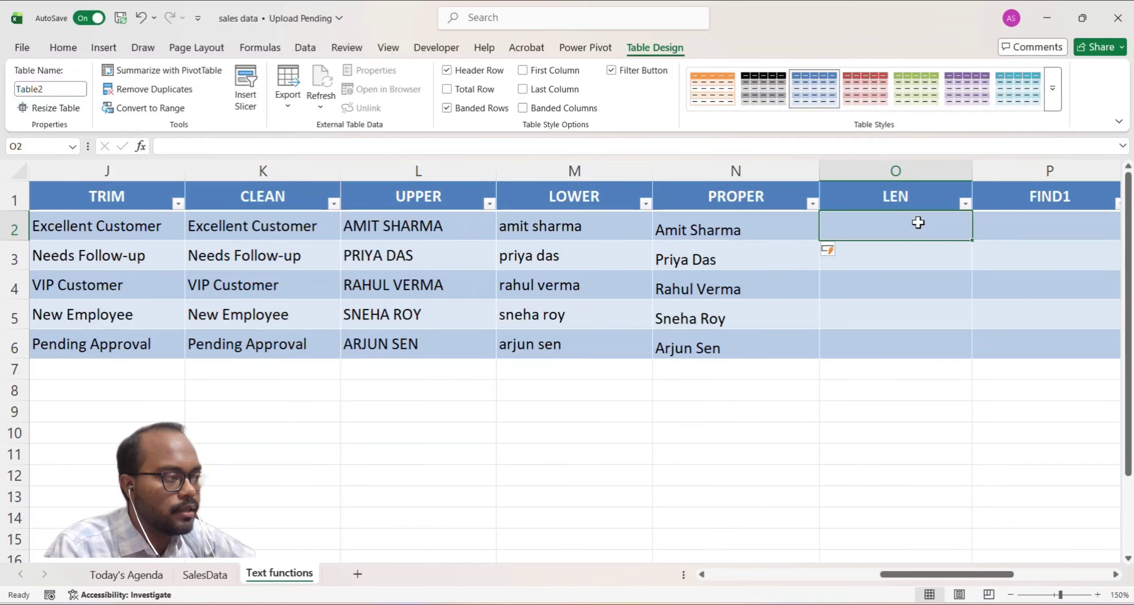
type("=")
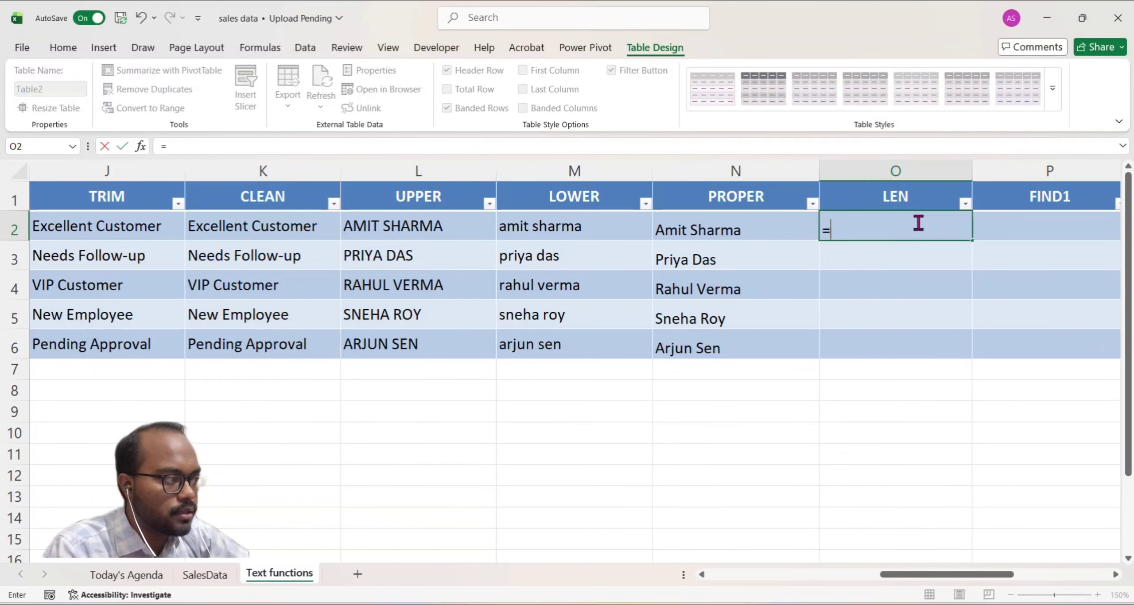
type("LEN(")
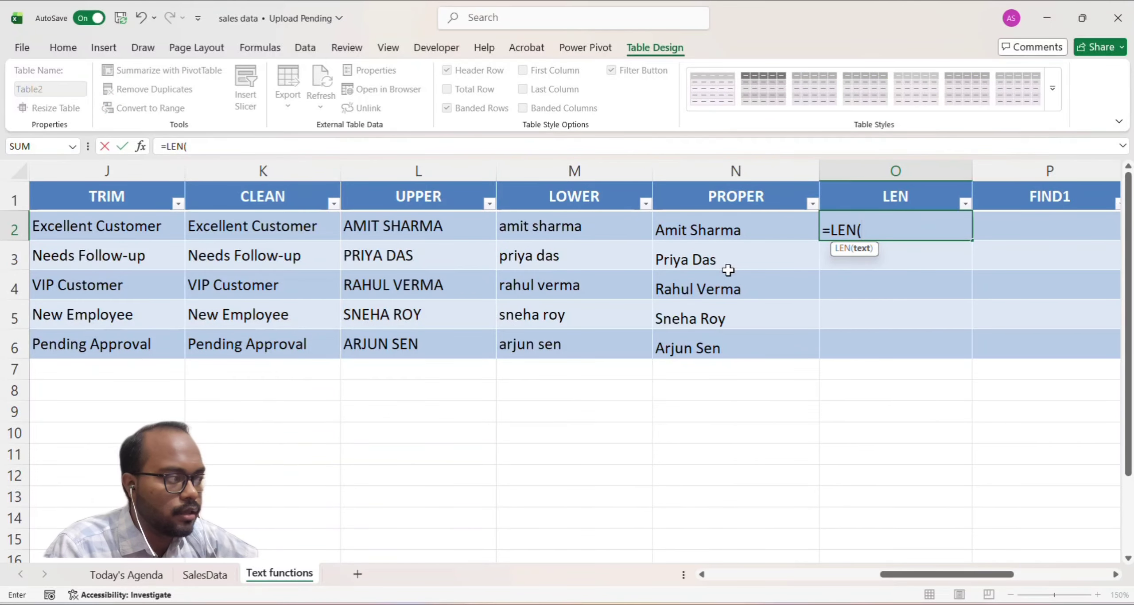
scroll(728, 270, "left", 4)
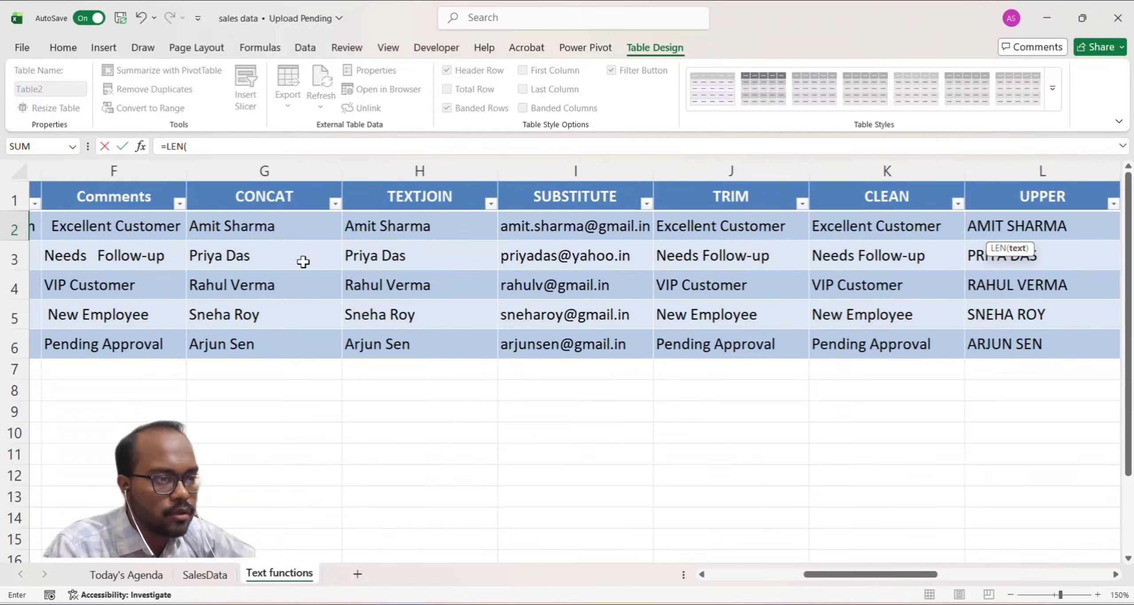
scroll(303, 261, "left", 3)
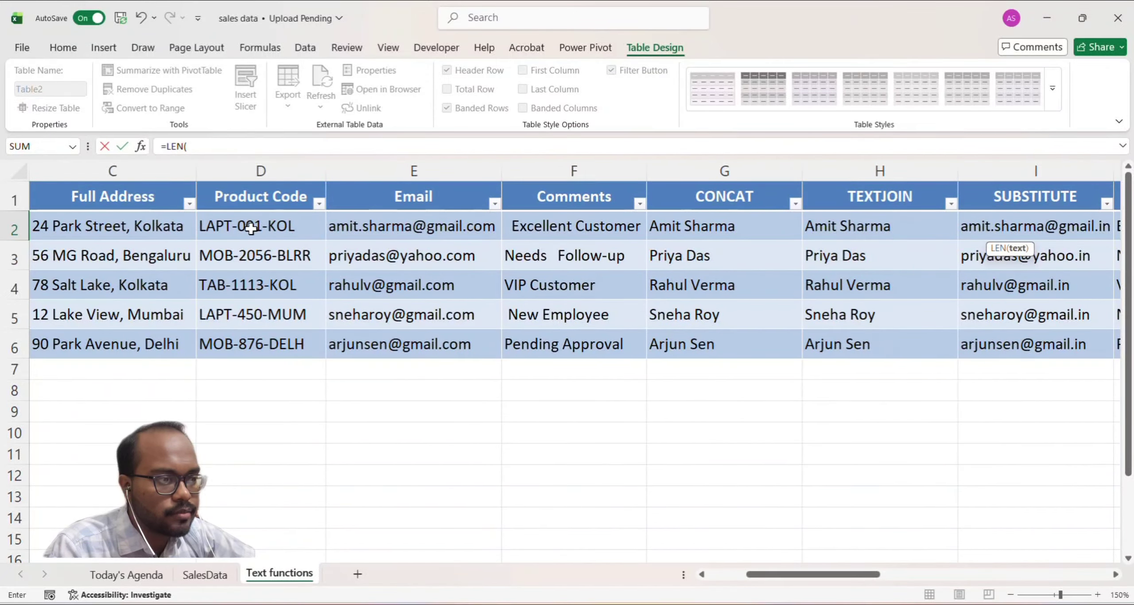
left_click(272, 234)
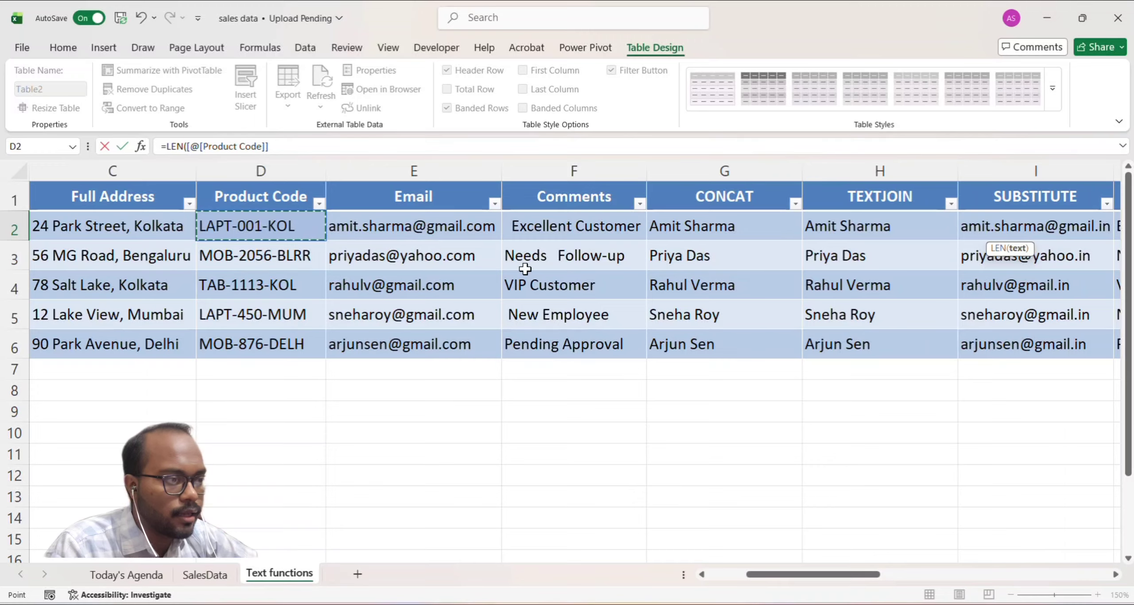
scroll(524, 266, "right", 4)
scroll(525, 269, "right", 2)
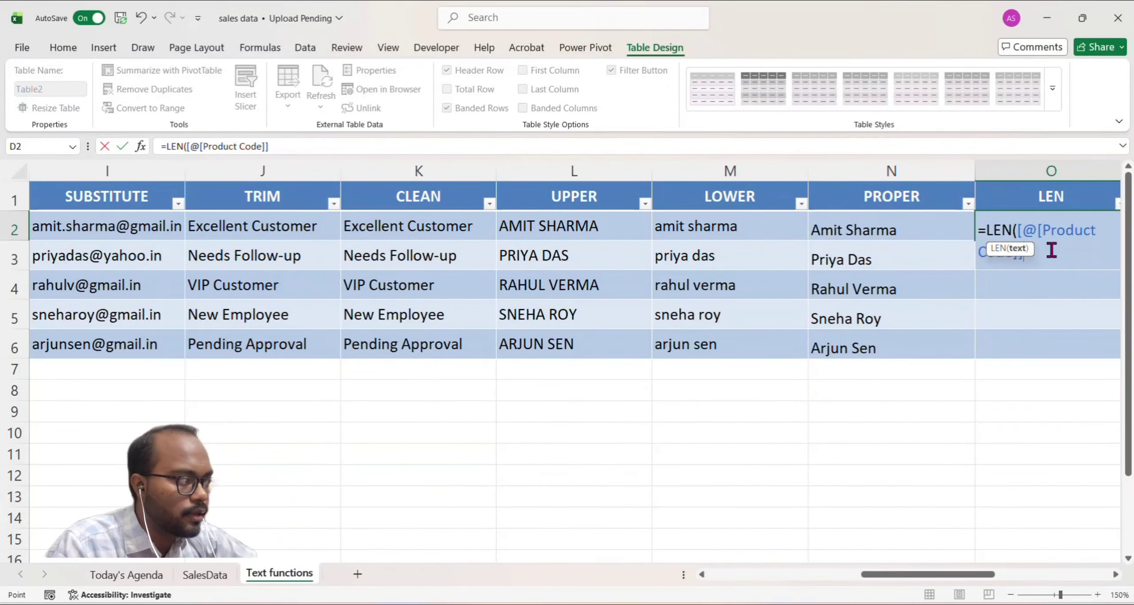
type(")")
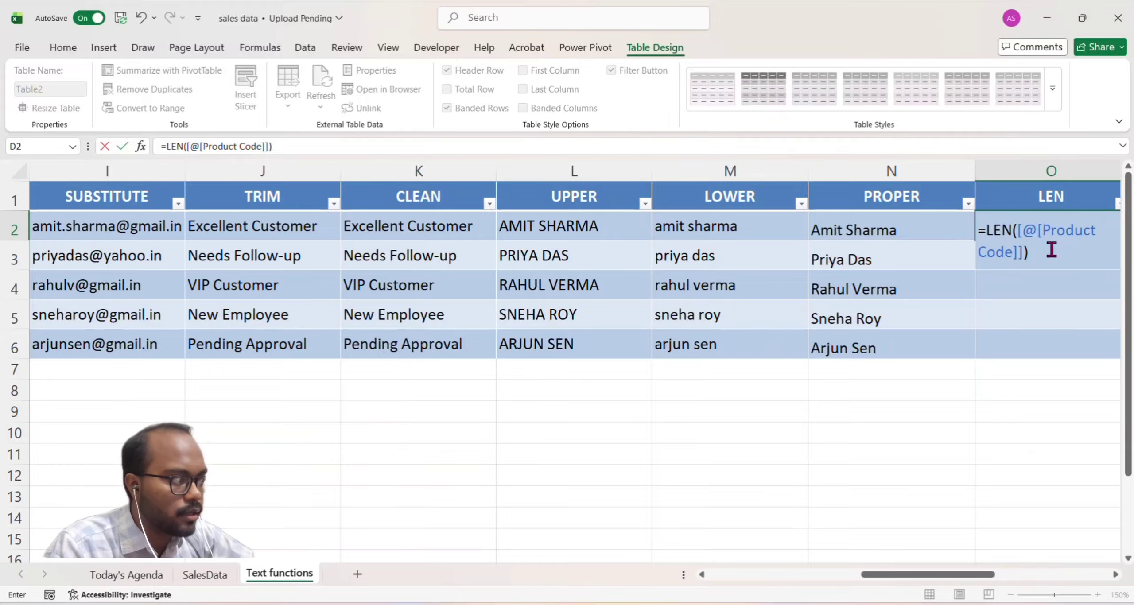
key("Return")
Step: Hide columns G through M, from CONCAT to LOWER
scroll(736, 199, "left", 3)
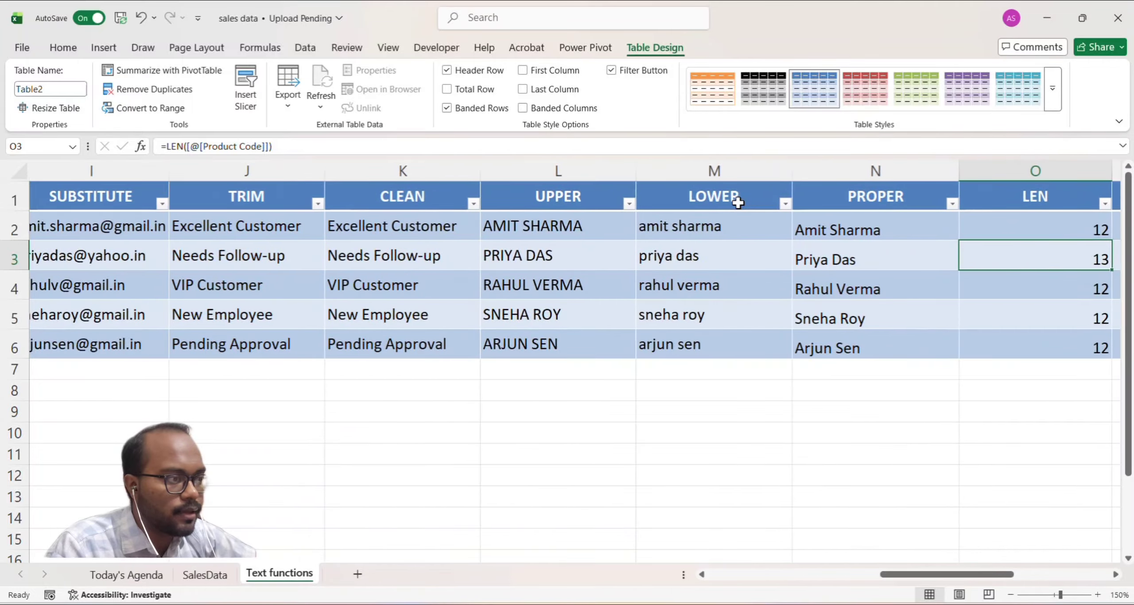
left_click(578, 171)
left_click_drag(111, 171, 1048, 174)
right_click(1048, 174)
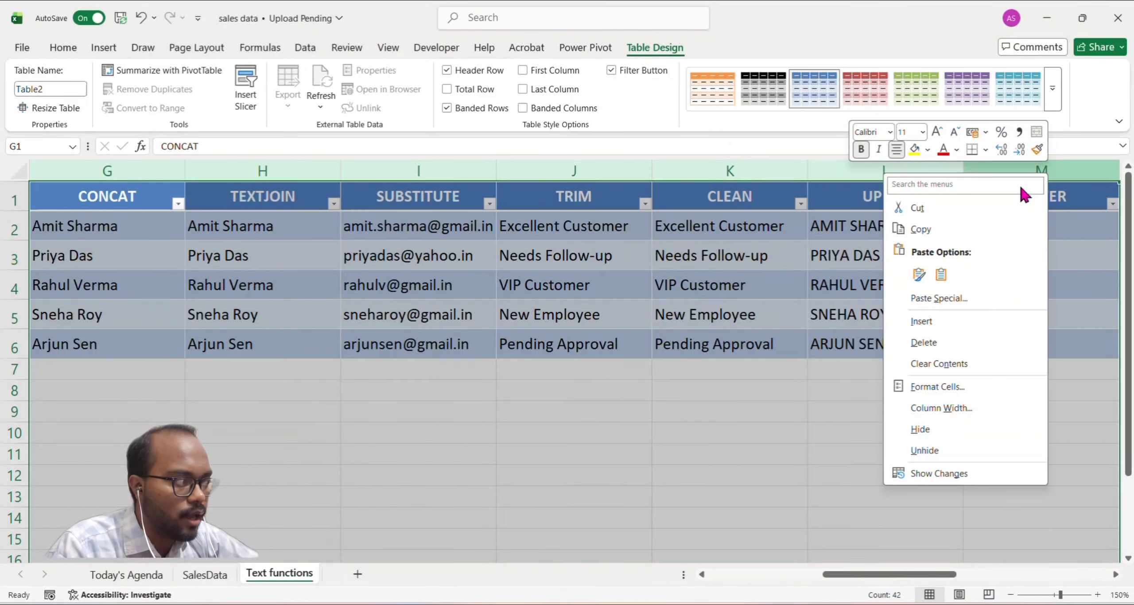
left_click(953, 428)
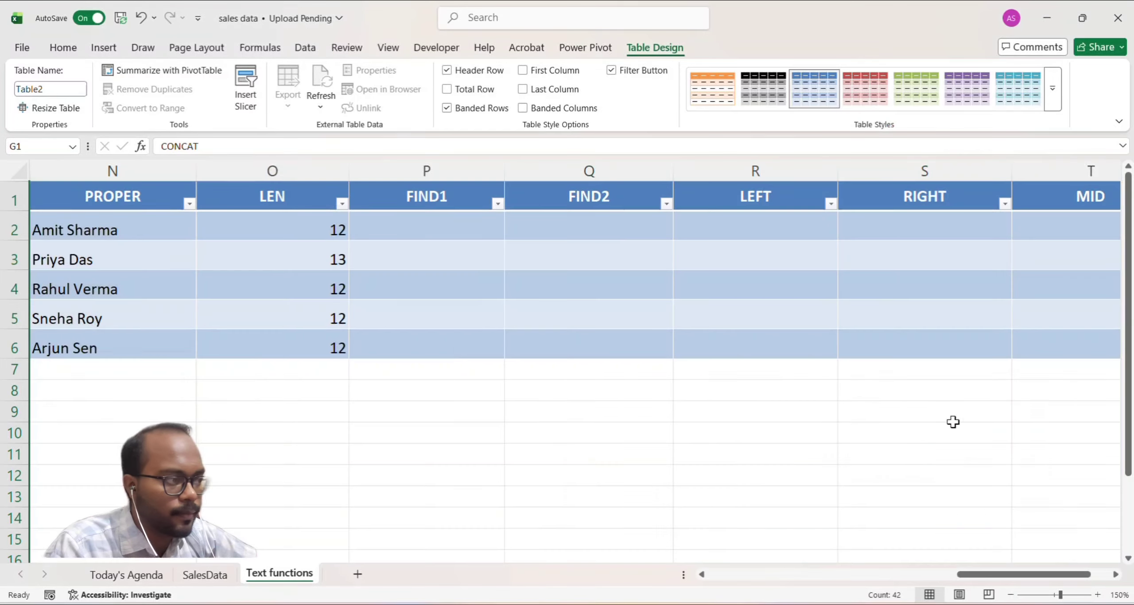
Step: Hide the PROPER column N as well and select cell P2 in the FIND1 column
scroll(451, 328, "left", 3)
scroll(450, 329, "left", 1)
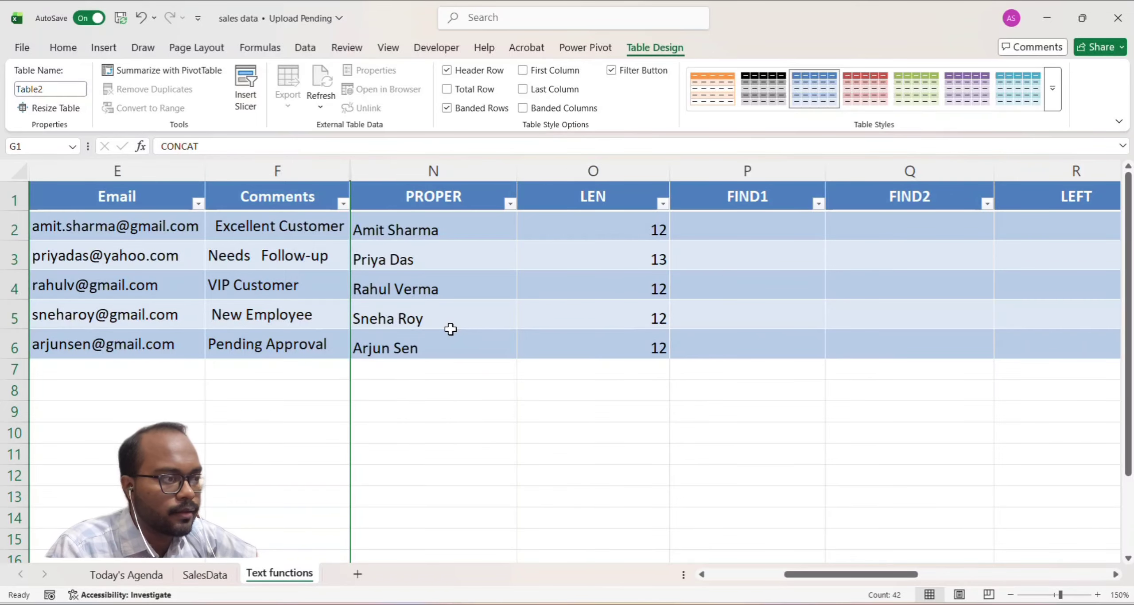
left_click(464, 171)
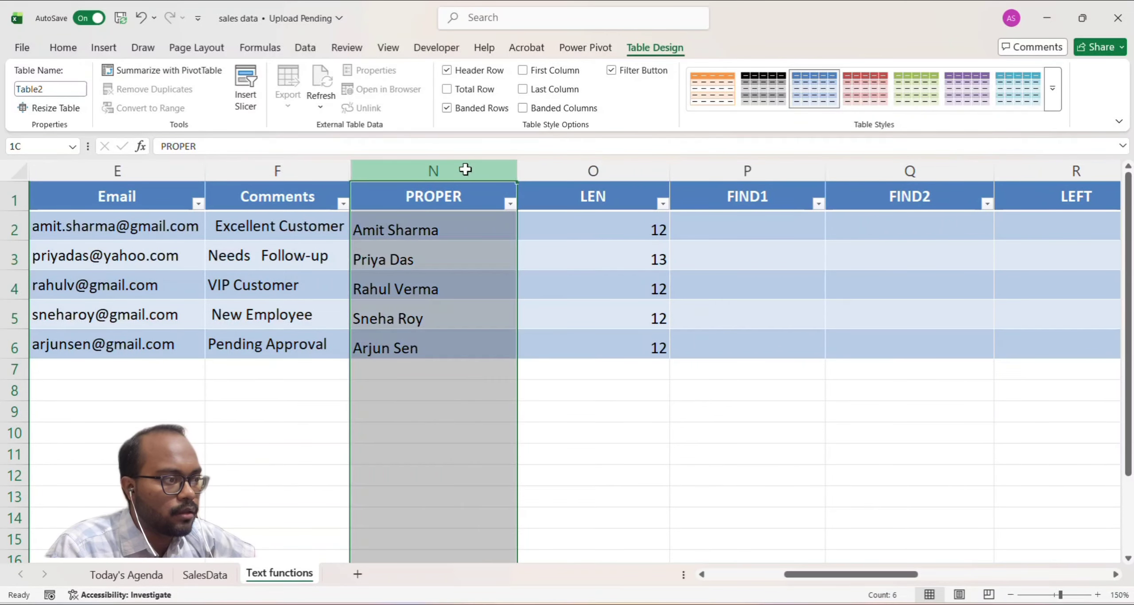
right_click(466, 171)
left_click(552, 426)
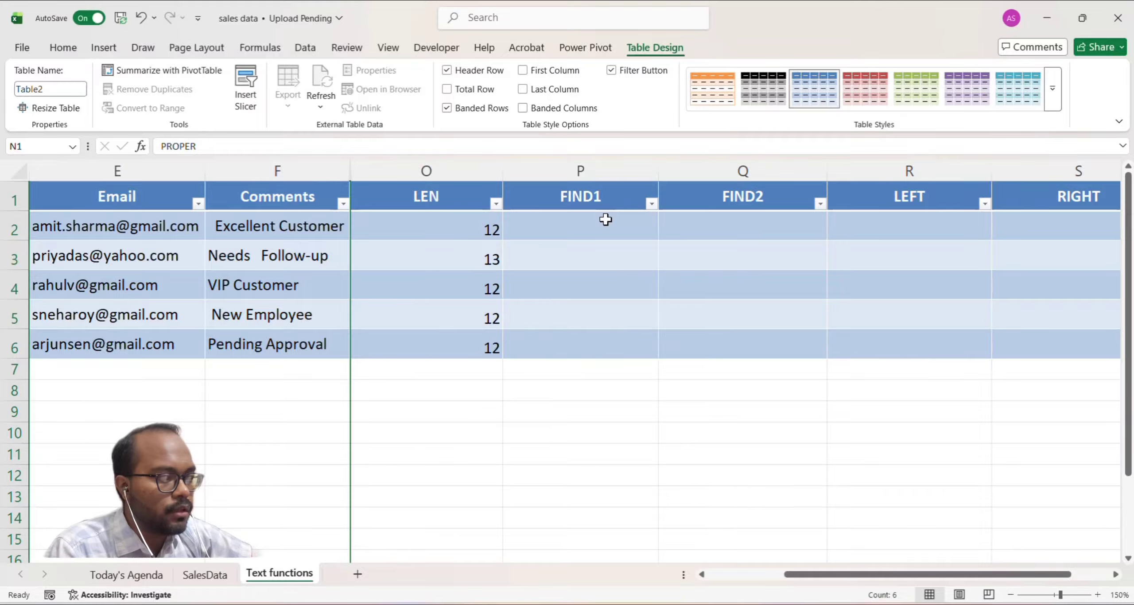
left_click(604, 221)
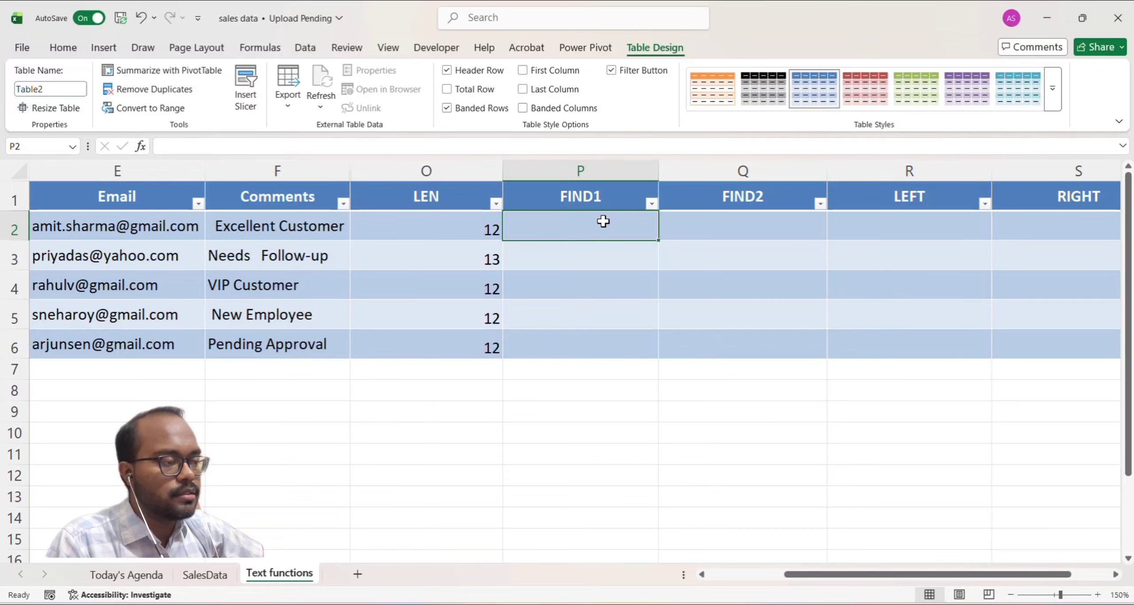
Step: Fill the FIND1 column with the formula =FIND("-",[@[Product Code]]), entered in P2, to locate the first hyphen in each product code
scroll(429, 218, "left", 3)
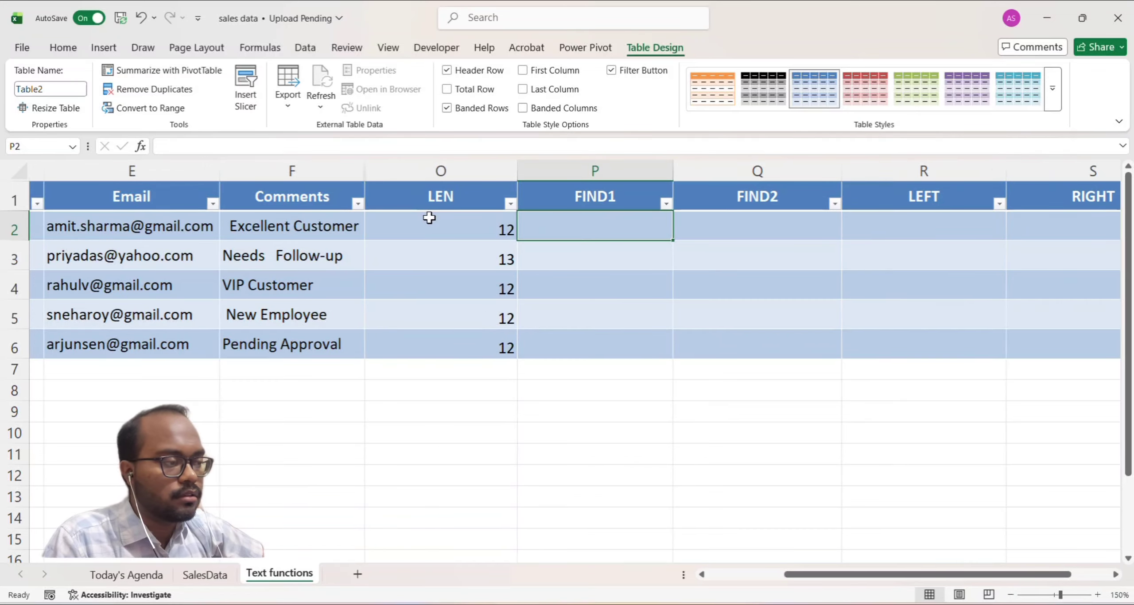
scroll(429, 218, "left", 1)
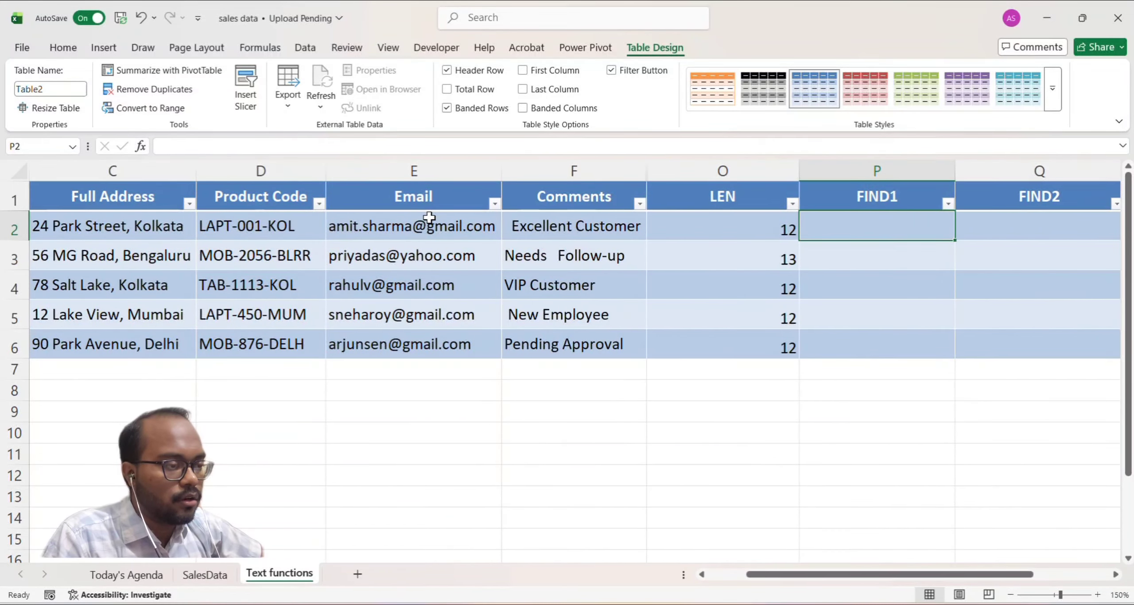
scroll(430, 218, "left", 3)
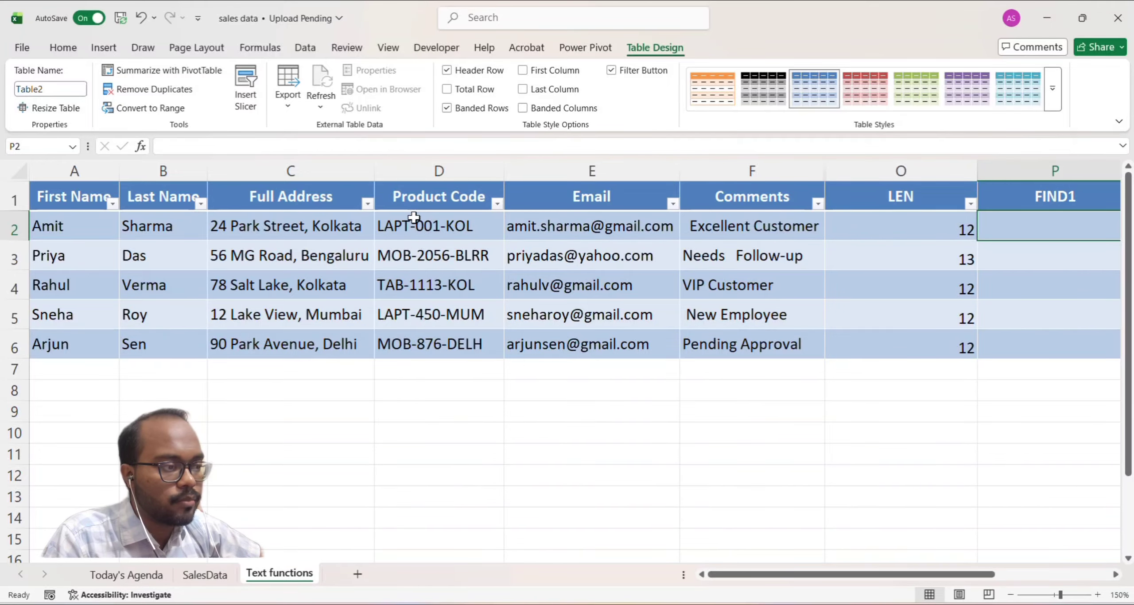
scroll(519, 273, "right", 3)
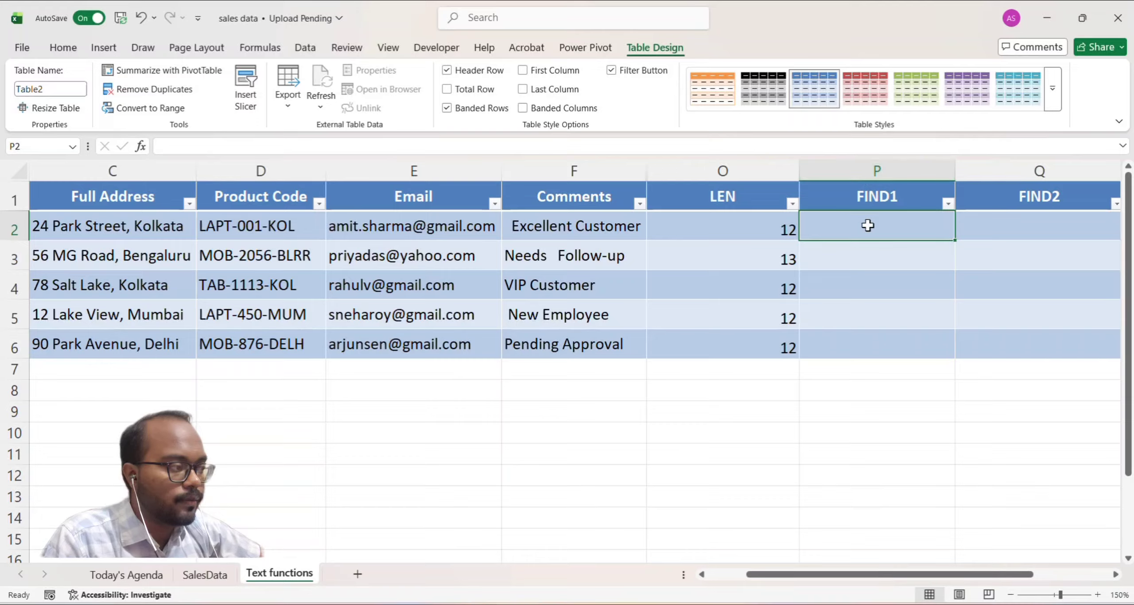
type("=")
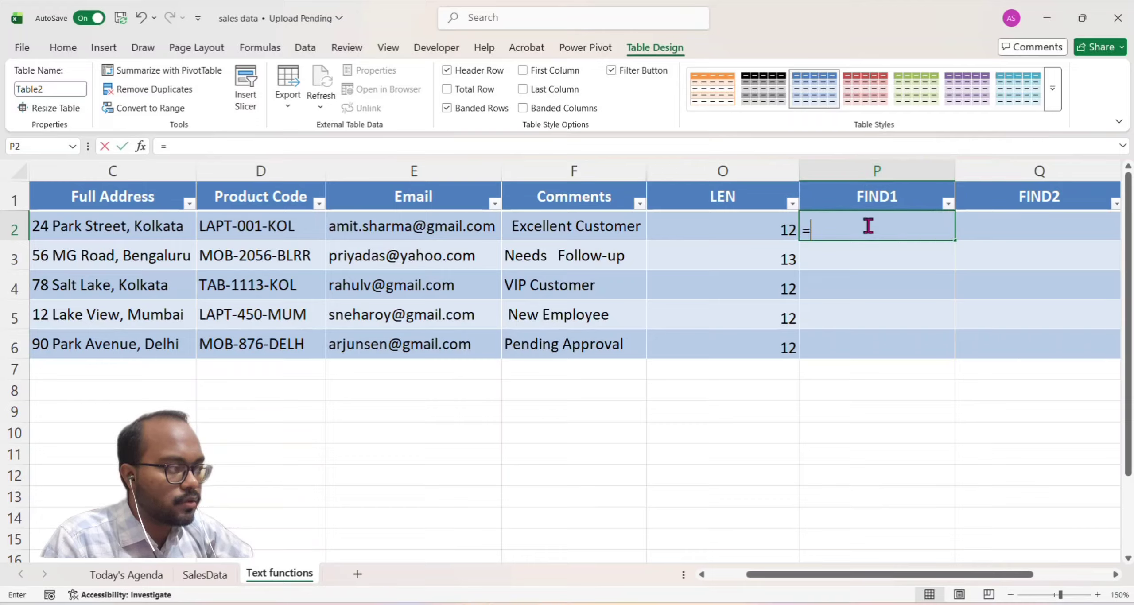
type("FIND(")
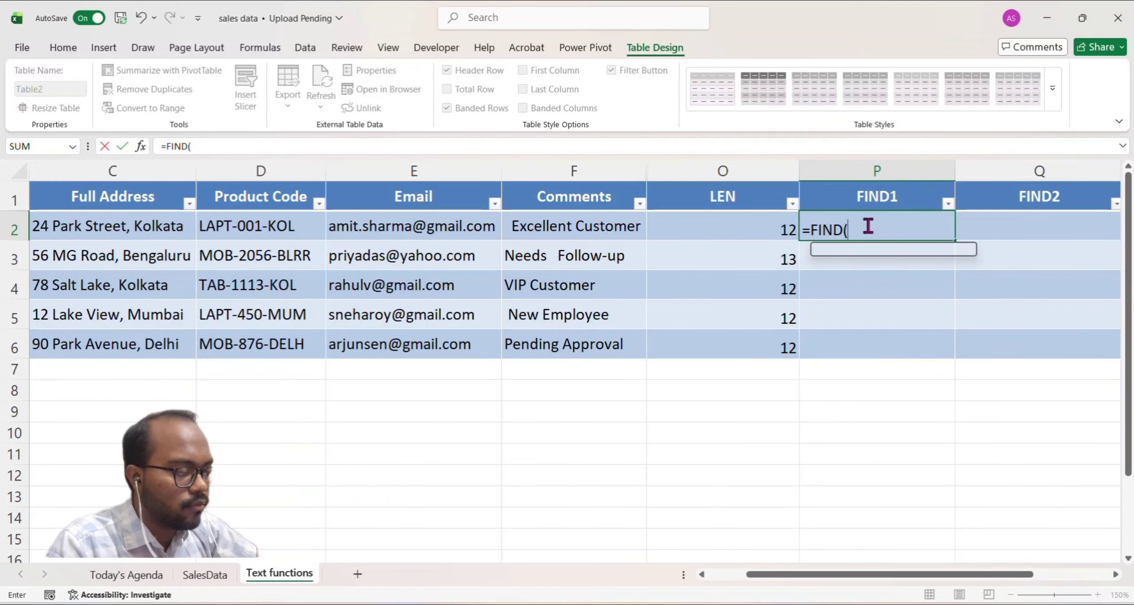
left_click(869, 226)
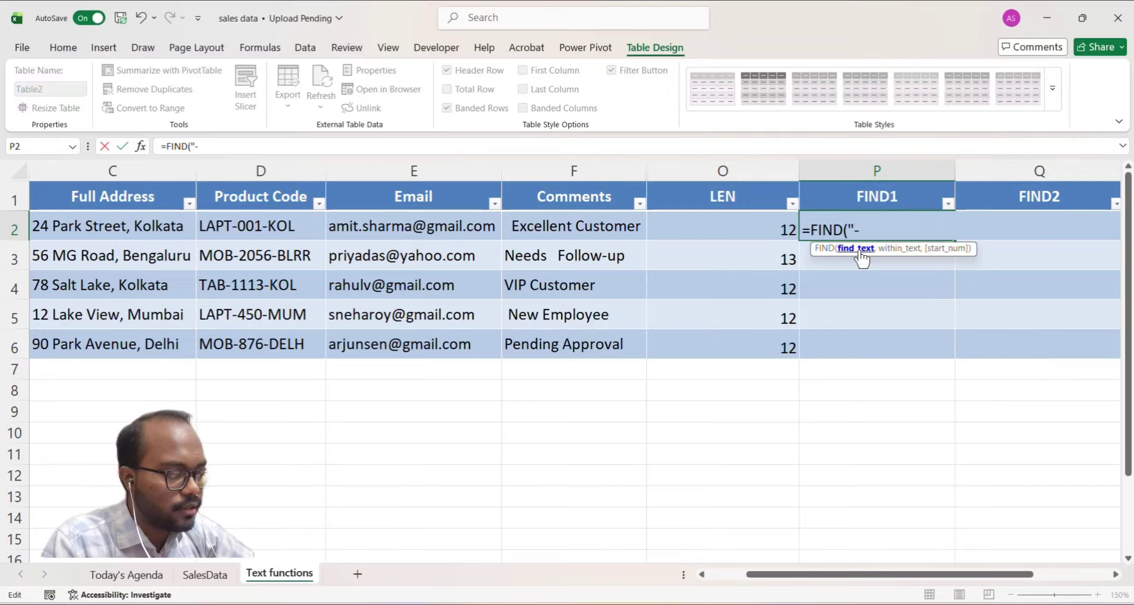
type("\"-\",")
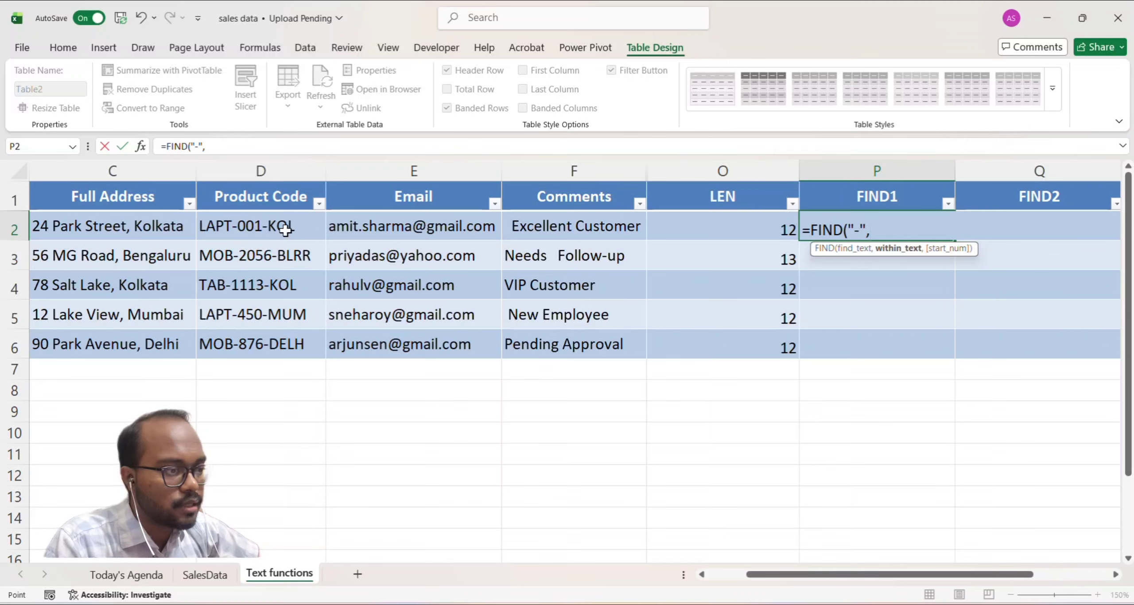
left_click(284, 234)
type(",")
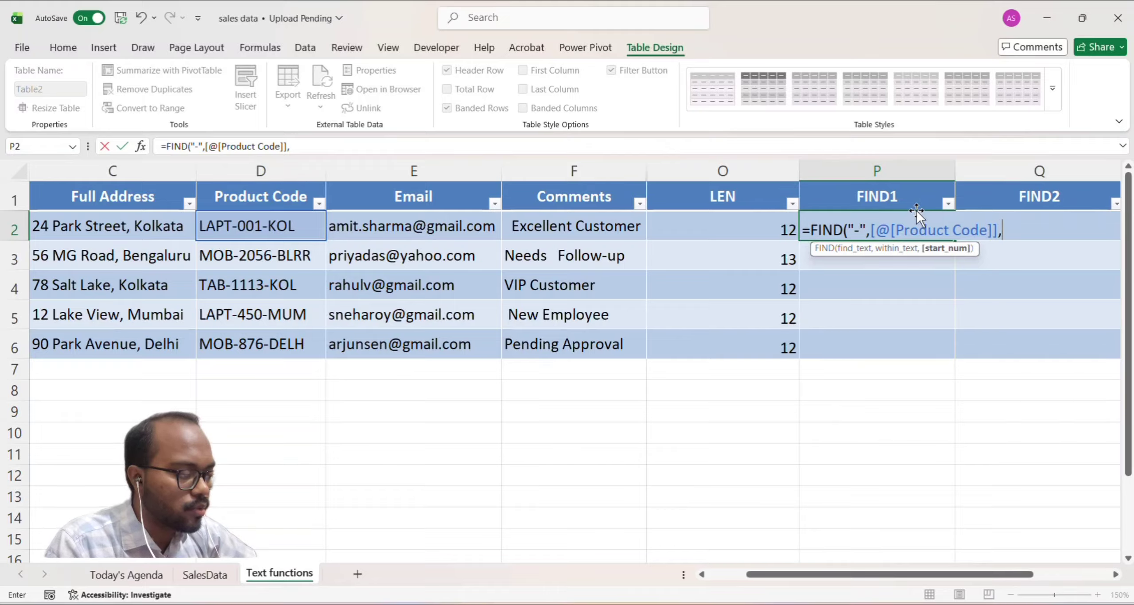
key("BackSpace")
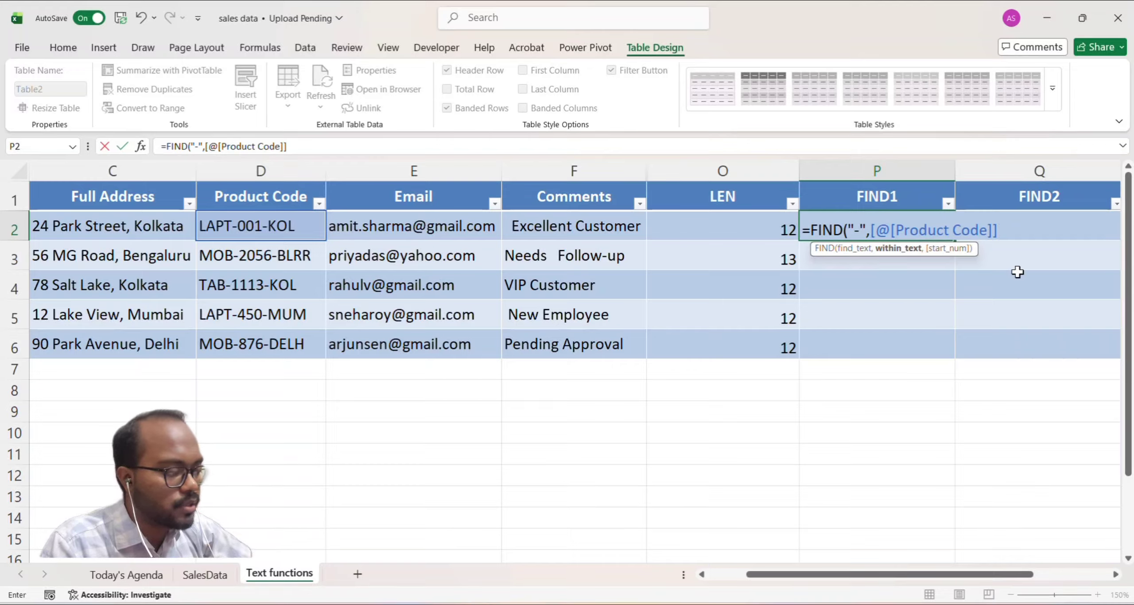
key("Return")
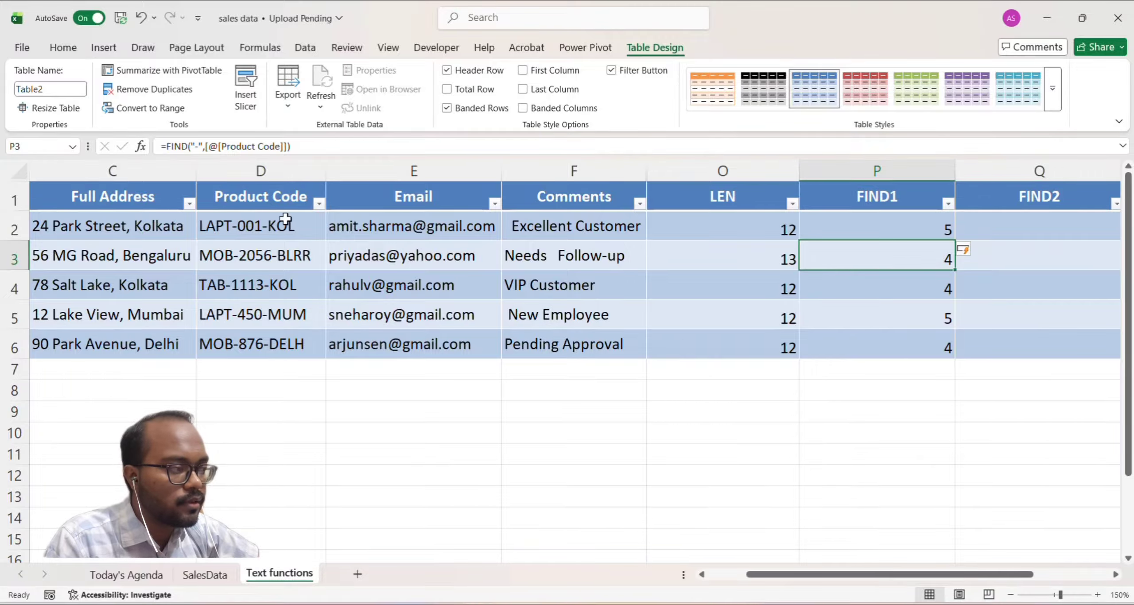
left_click(1045, 229)
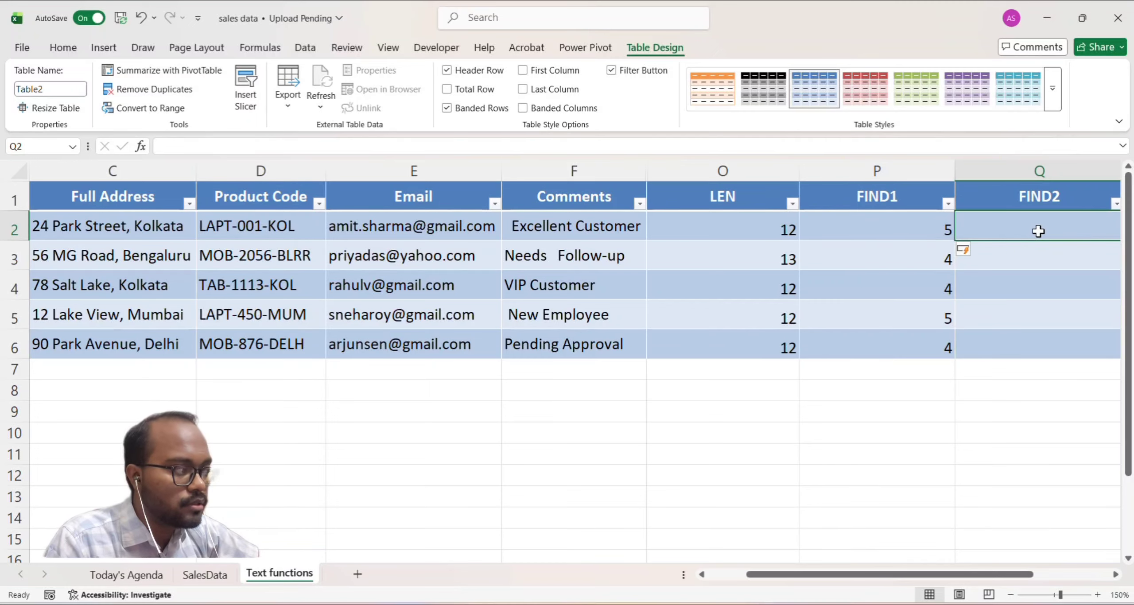
type("=")
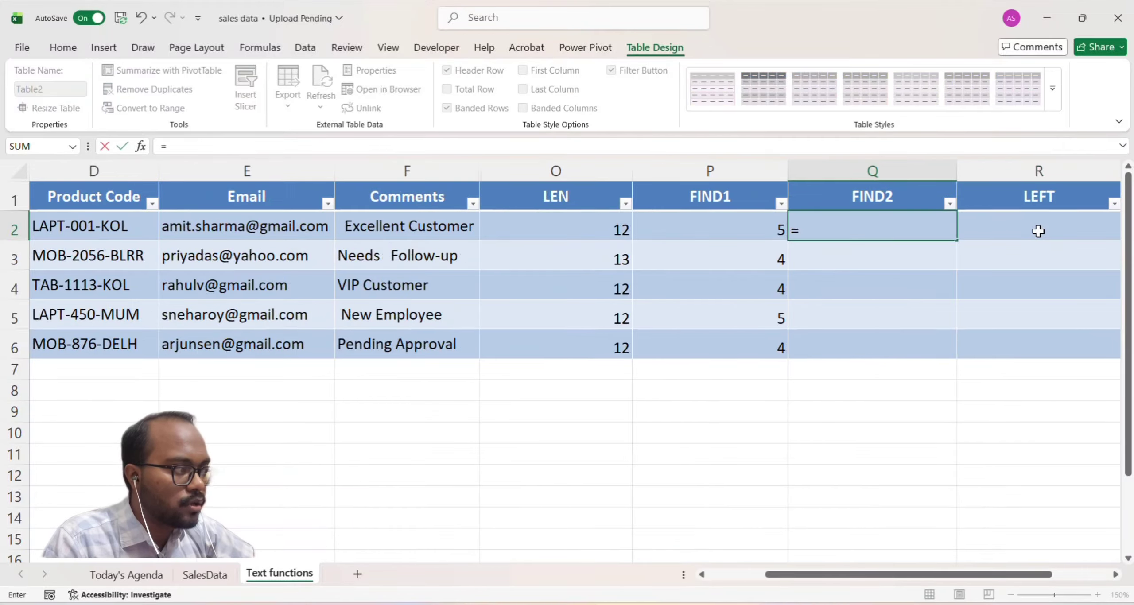
type("FIN")
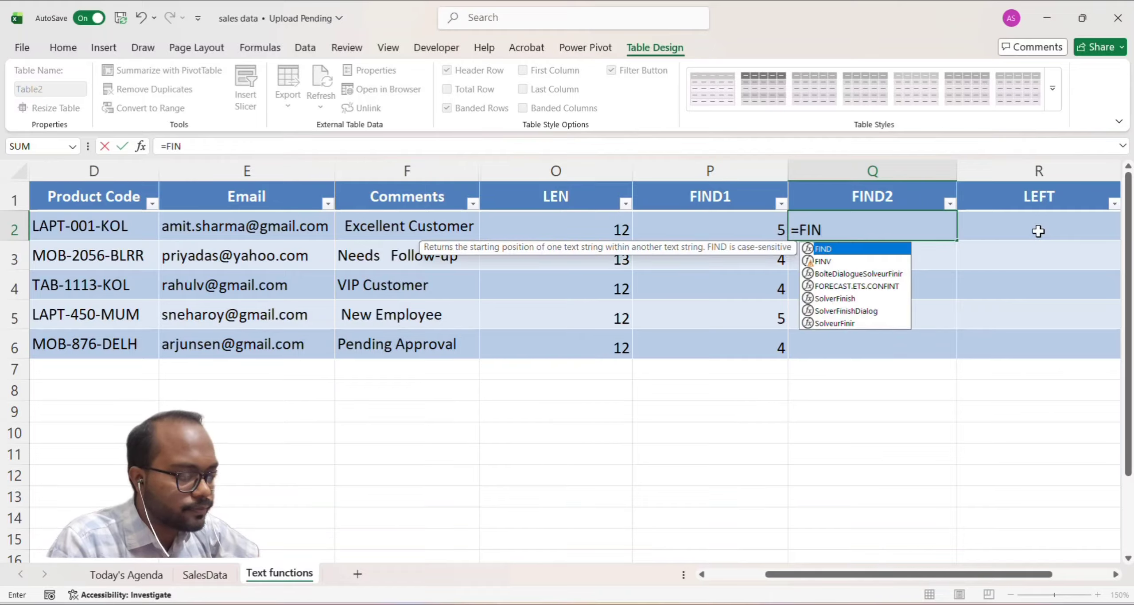
type("D(\"-")
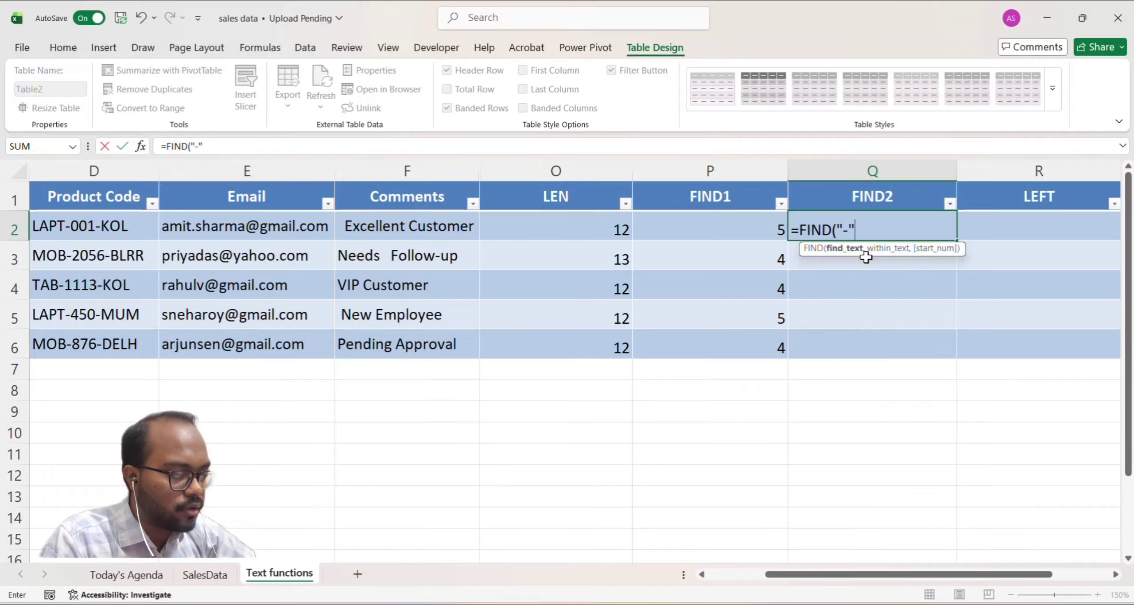
type("\",")
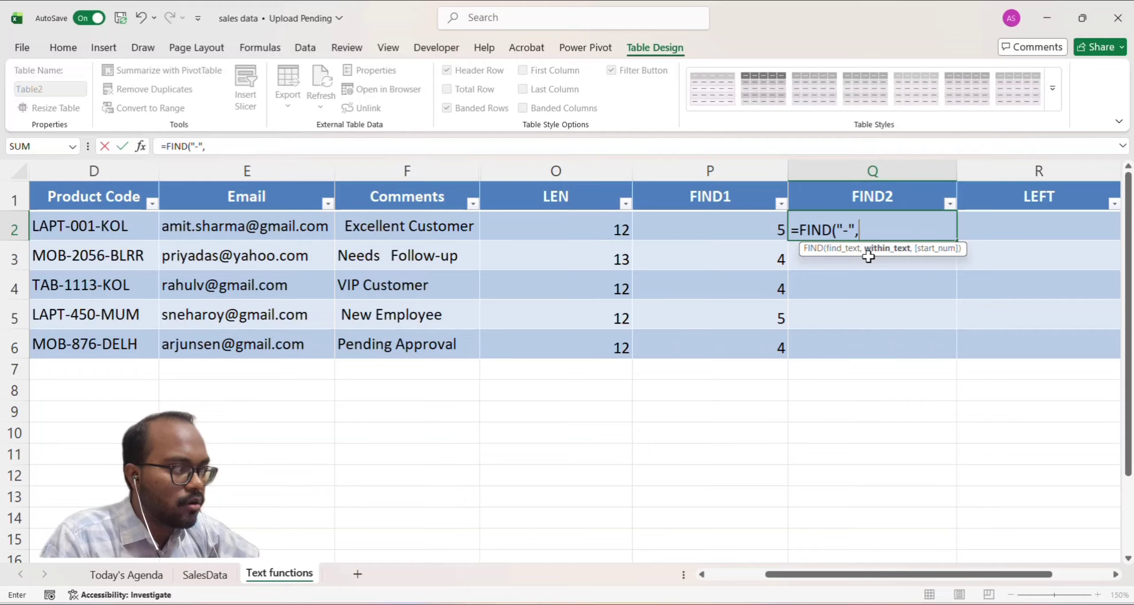
left_click(131, 225)
type(",")
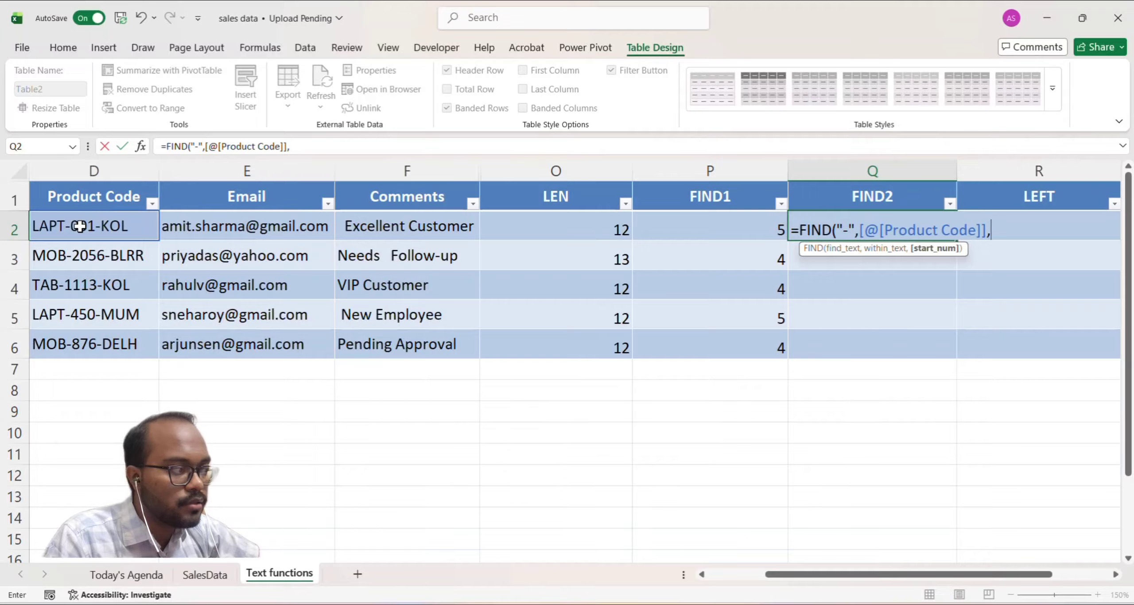
left_click(737, 223)
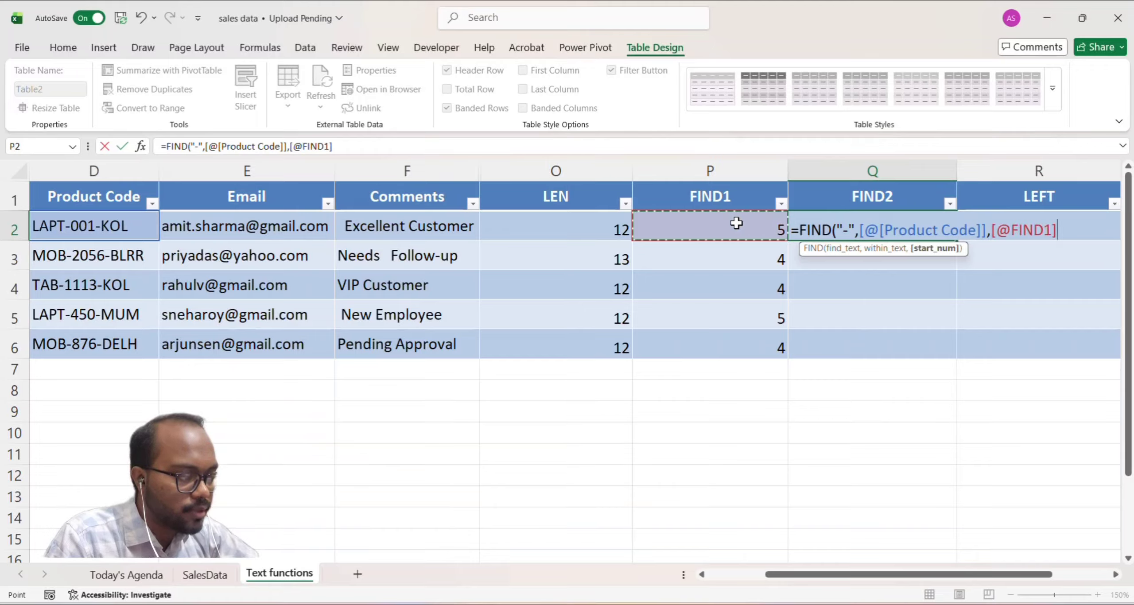
type("+1")
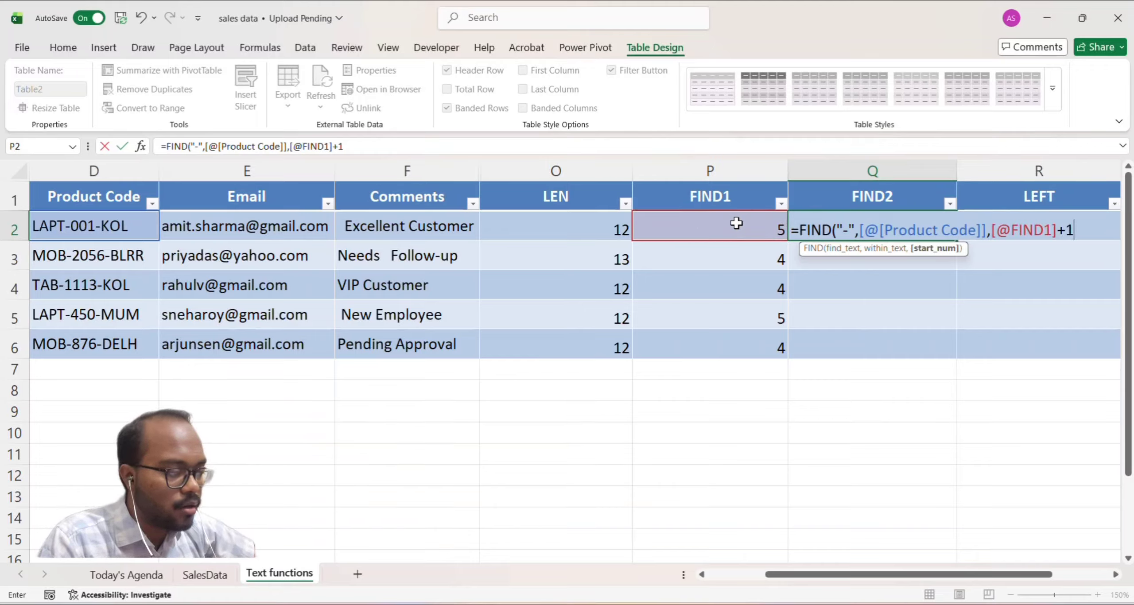
type(")")
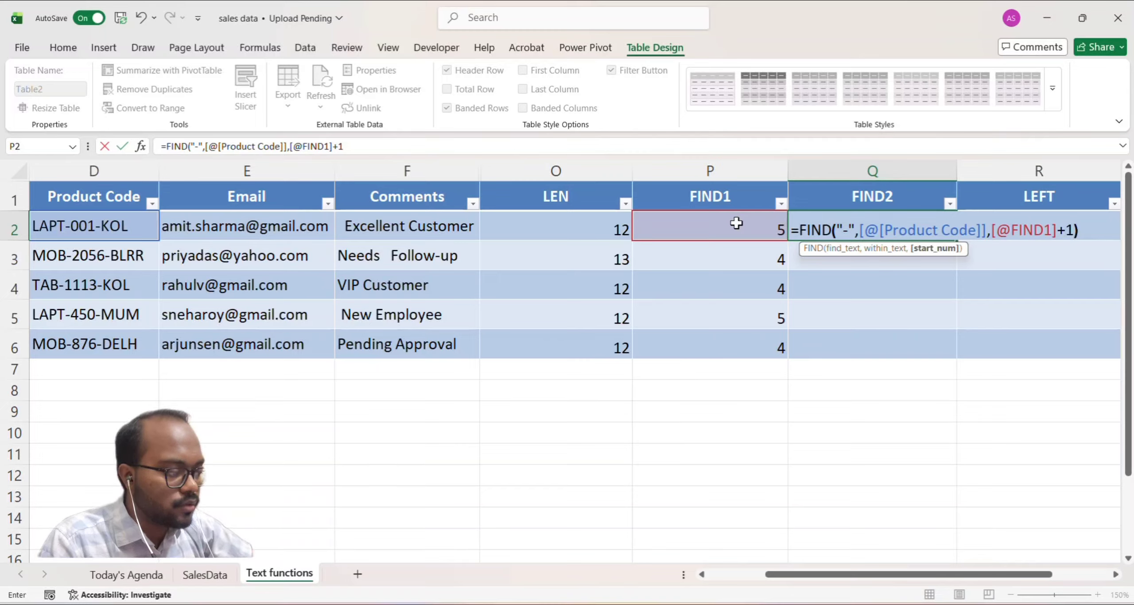
key("Return")
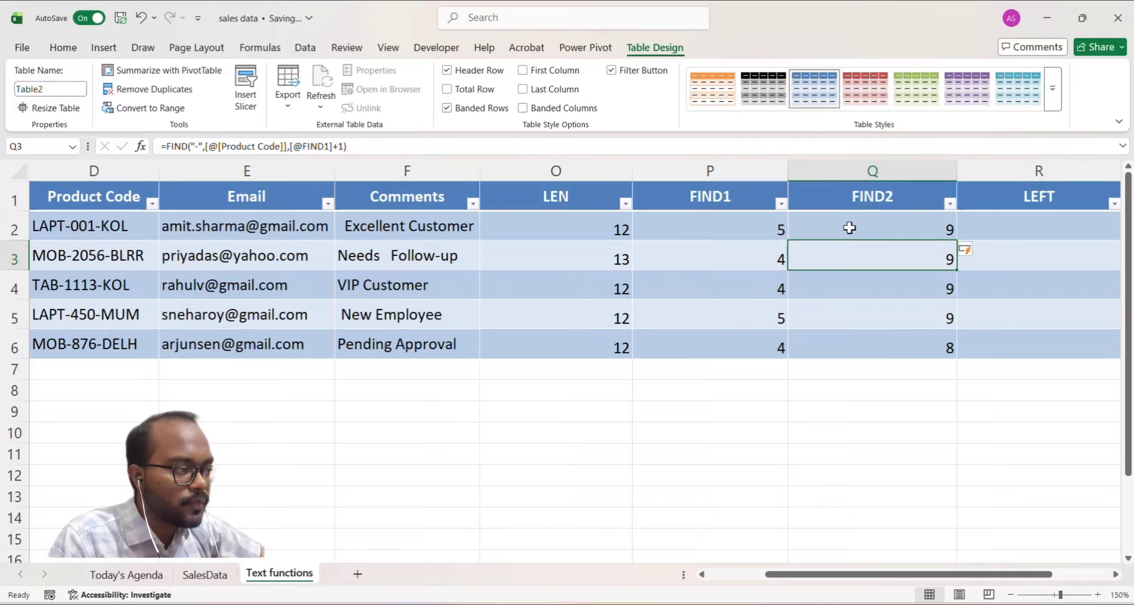
double_click(829, 226)
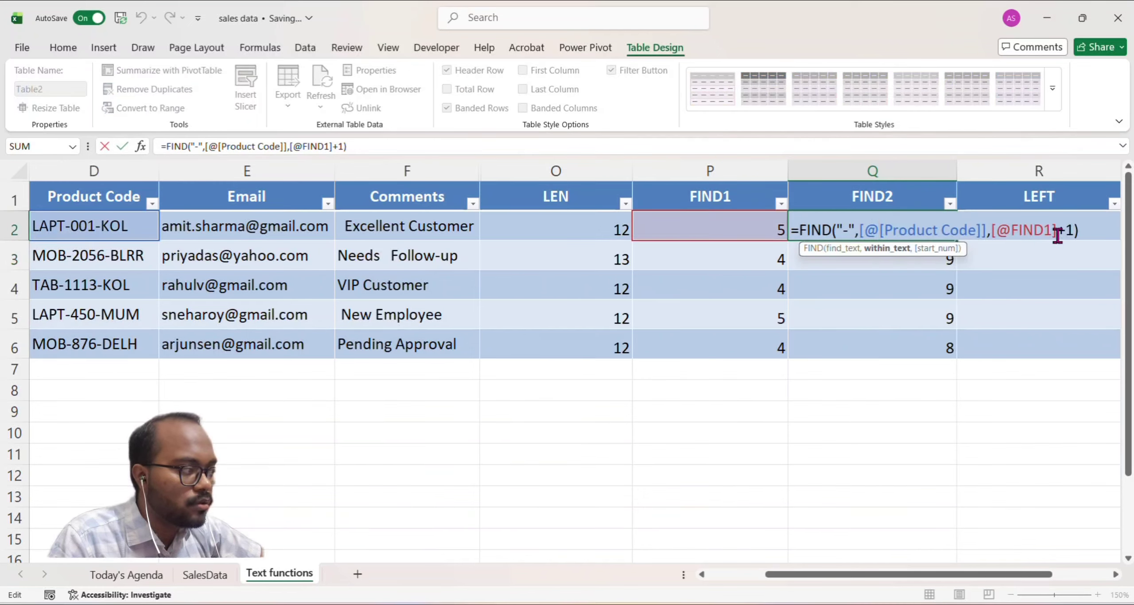
left_click_drag(1058, 234, 994, 234)
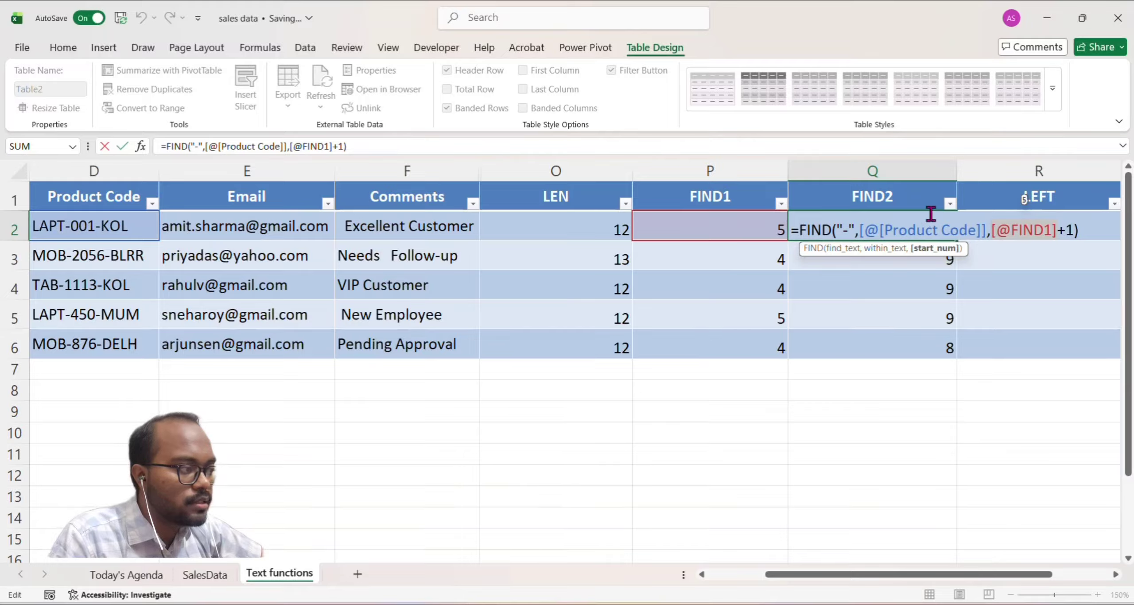
key("BackSpace")
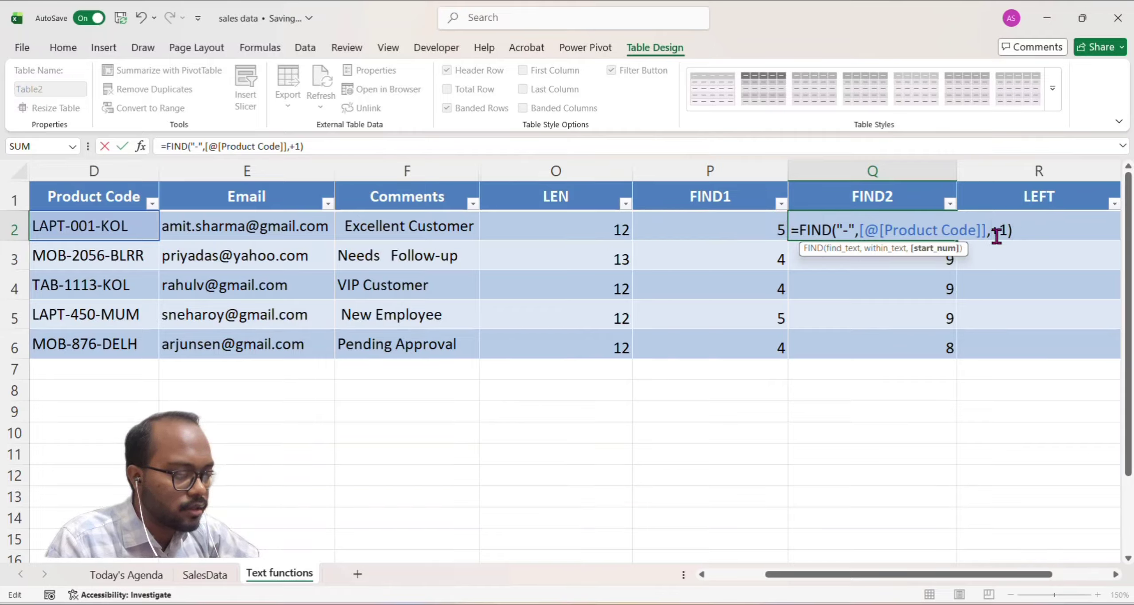
type("FIN")
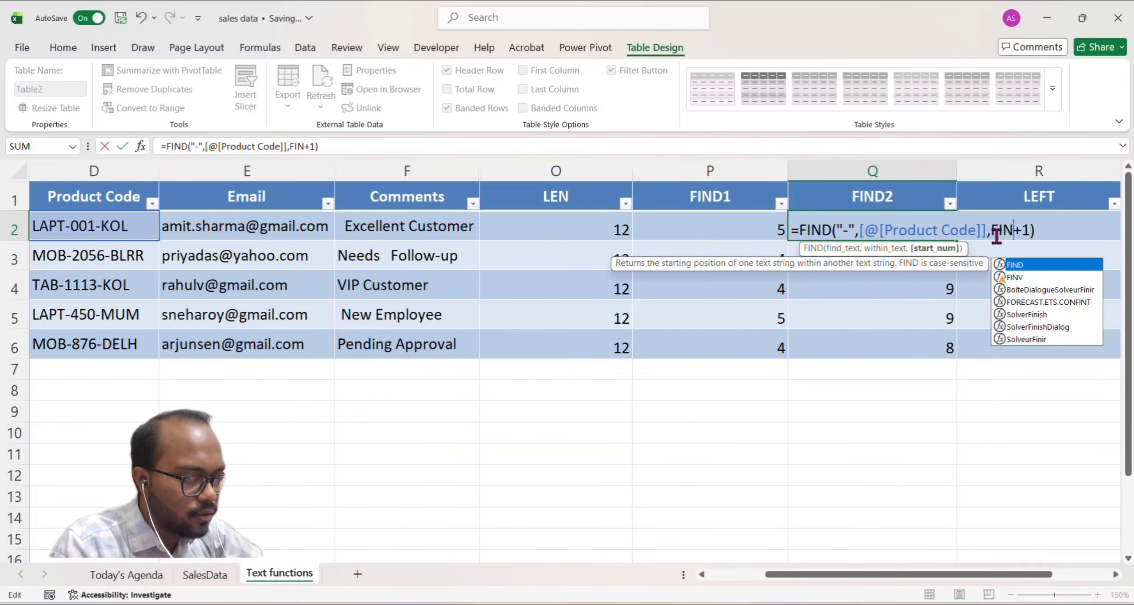
type("D")
key("Tab")
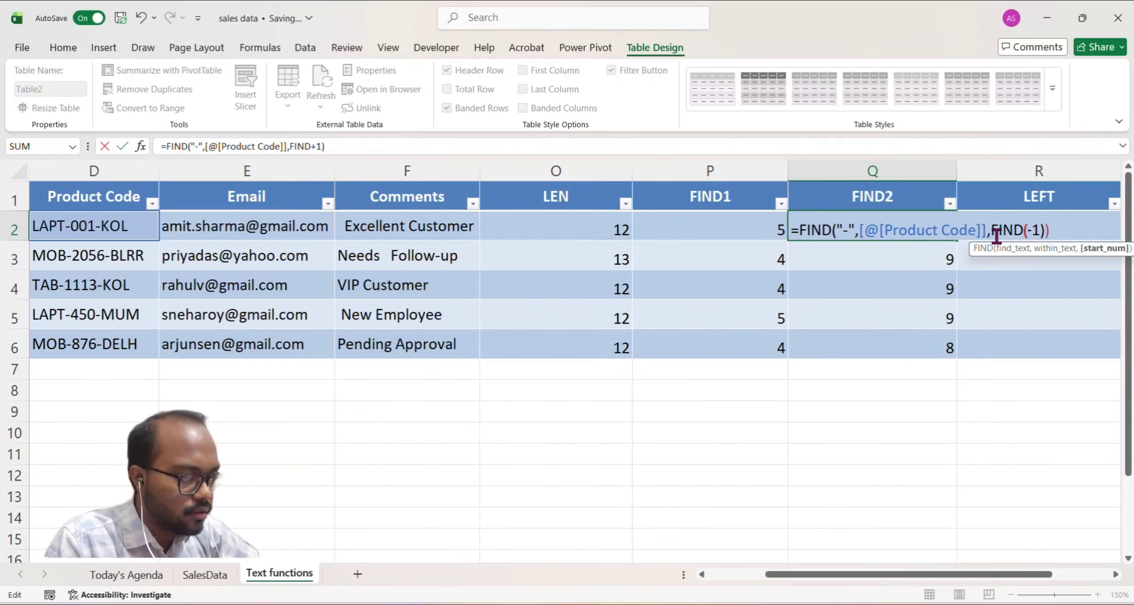
type(")")
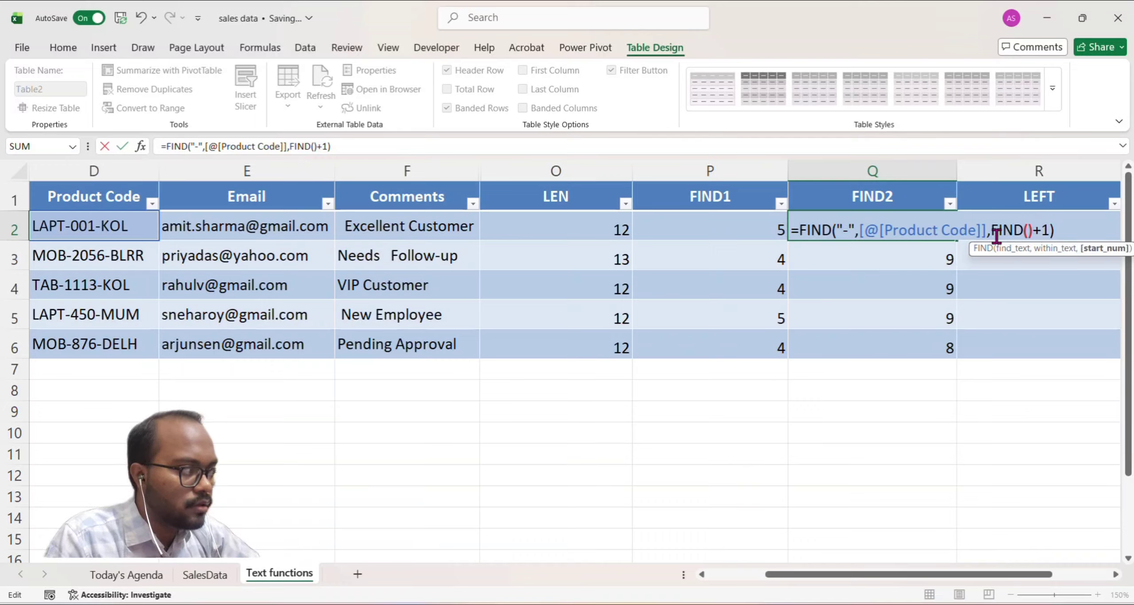
left_click(1030, 231)
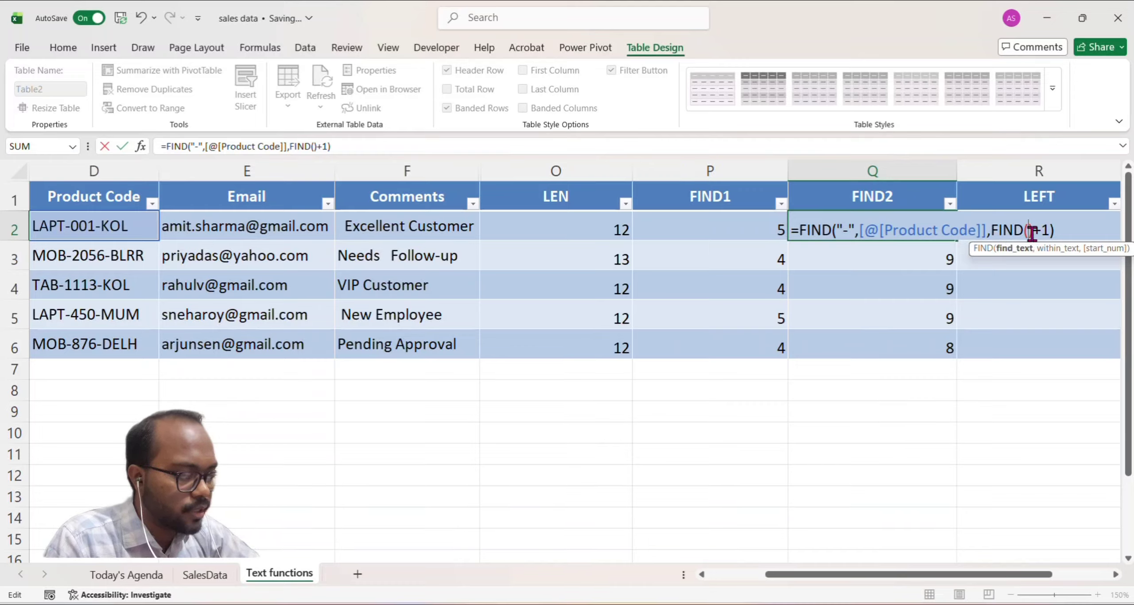
type("\"")
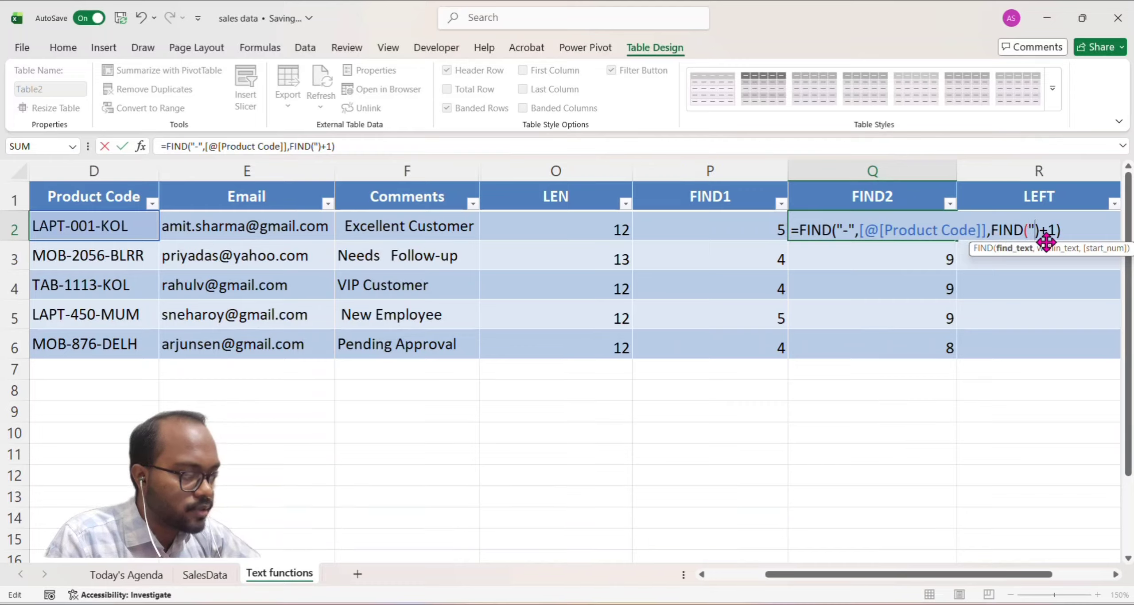
type("-\"")
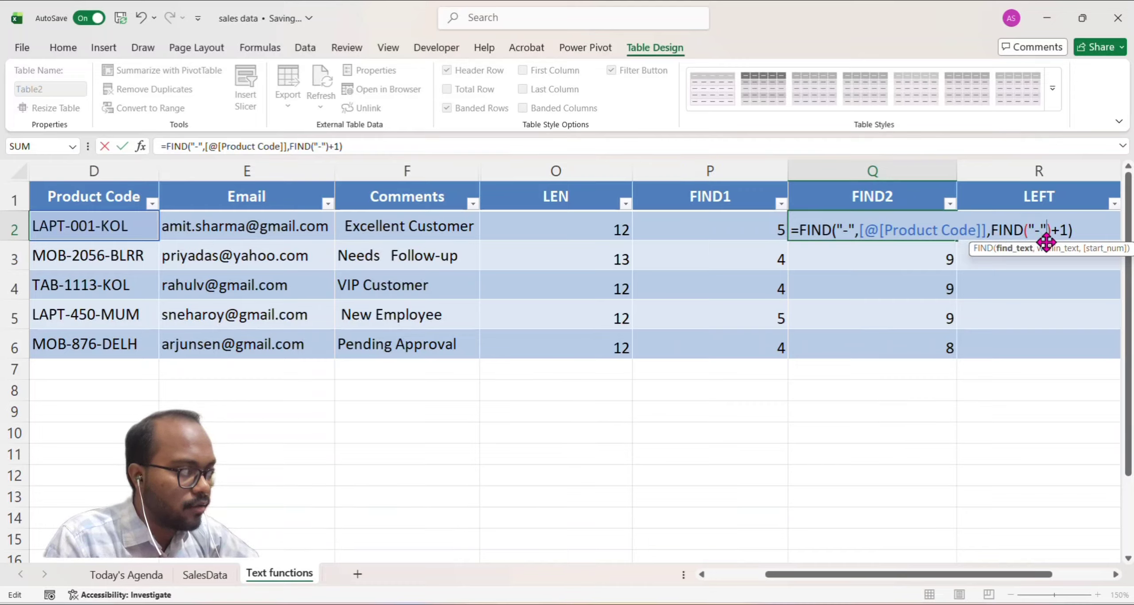
type(",")
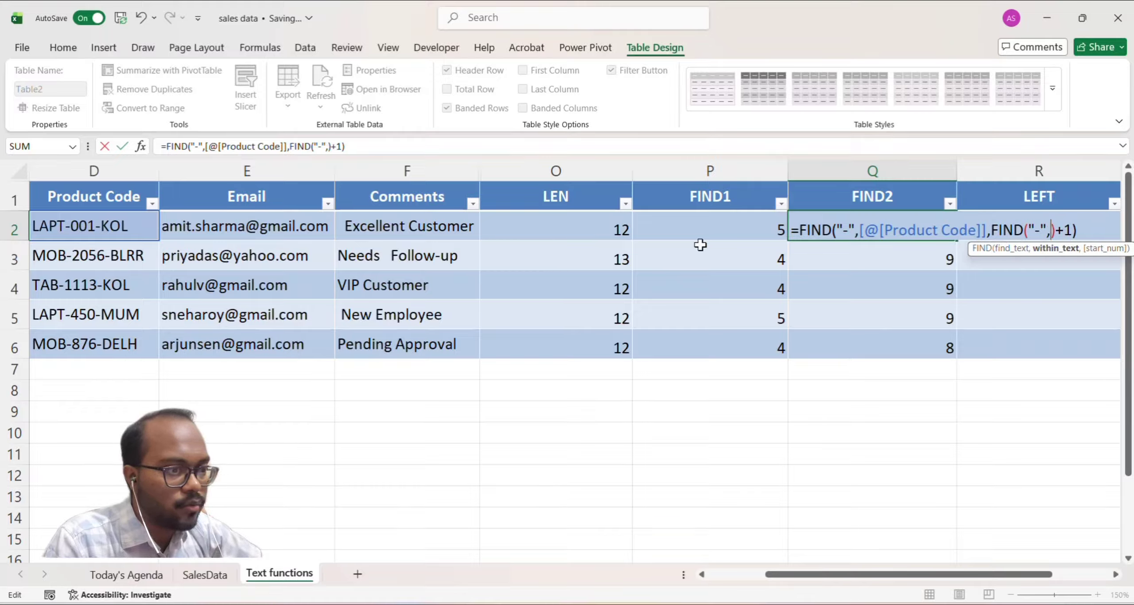
left_click(120, 232)
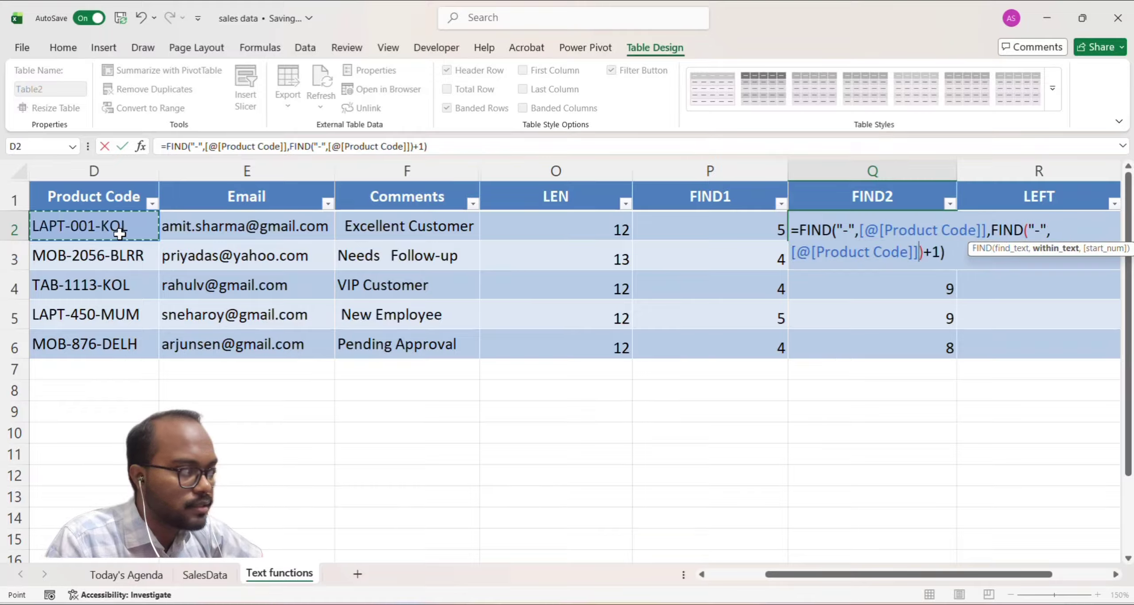
key("Return")
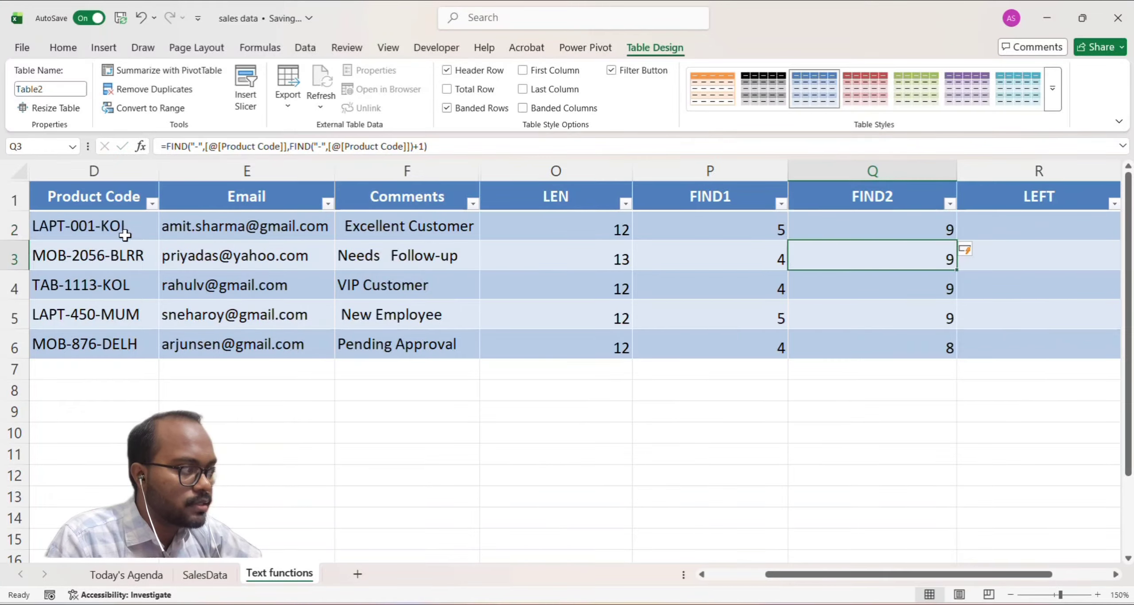
left_click(754, 225)
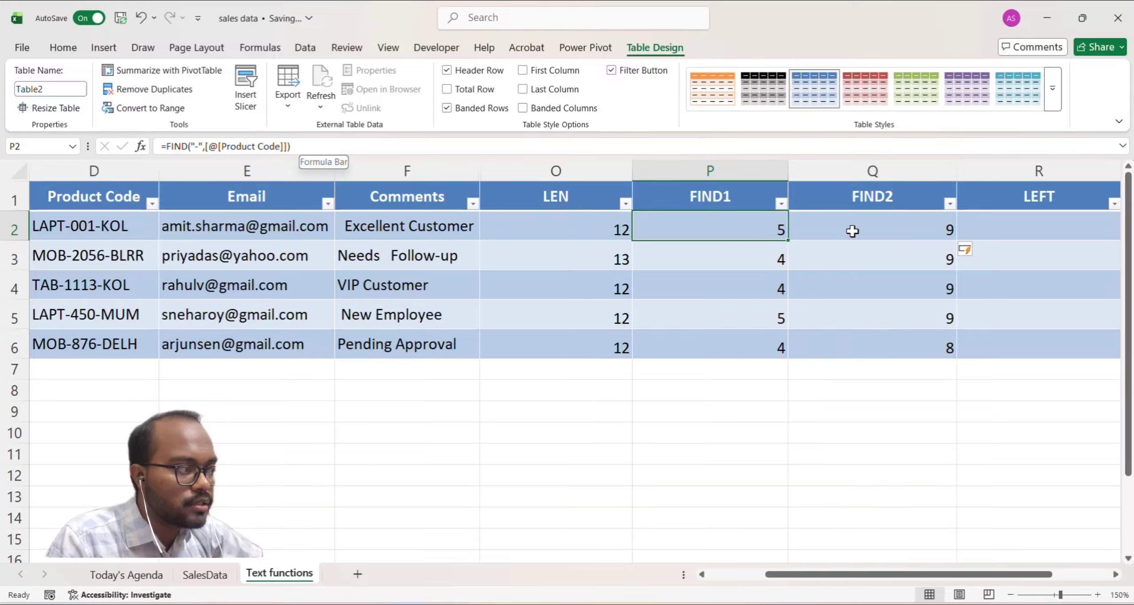
left_click(853, 231)
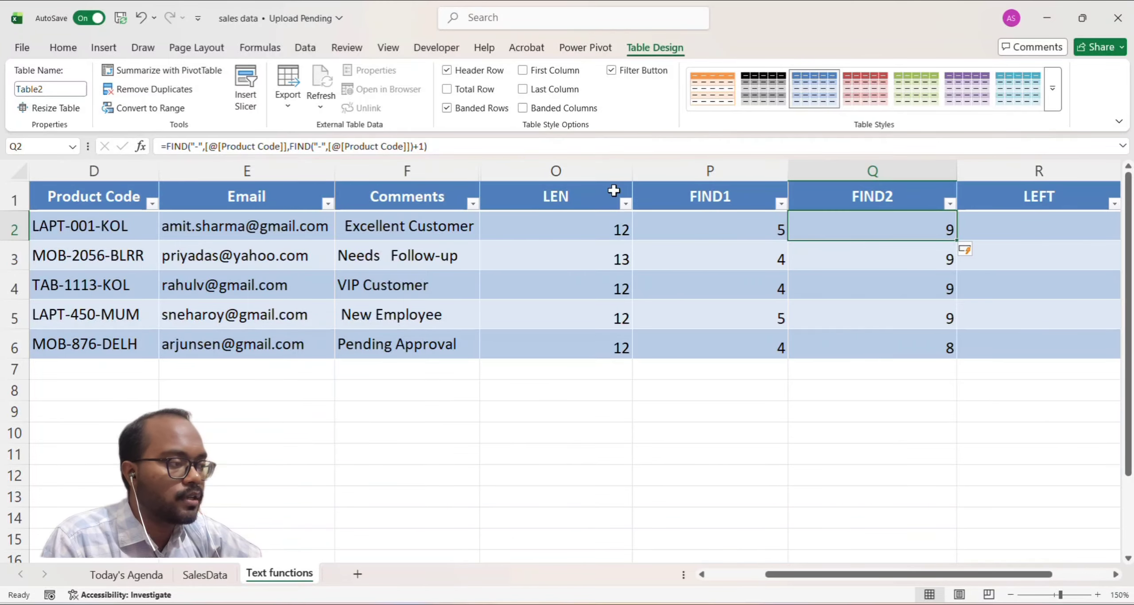
Step: Hide the LEN column O and select cell R2 in the LEFT column
right_click(605, 169)
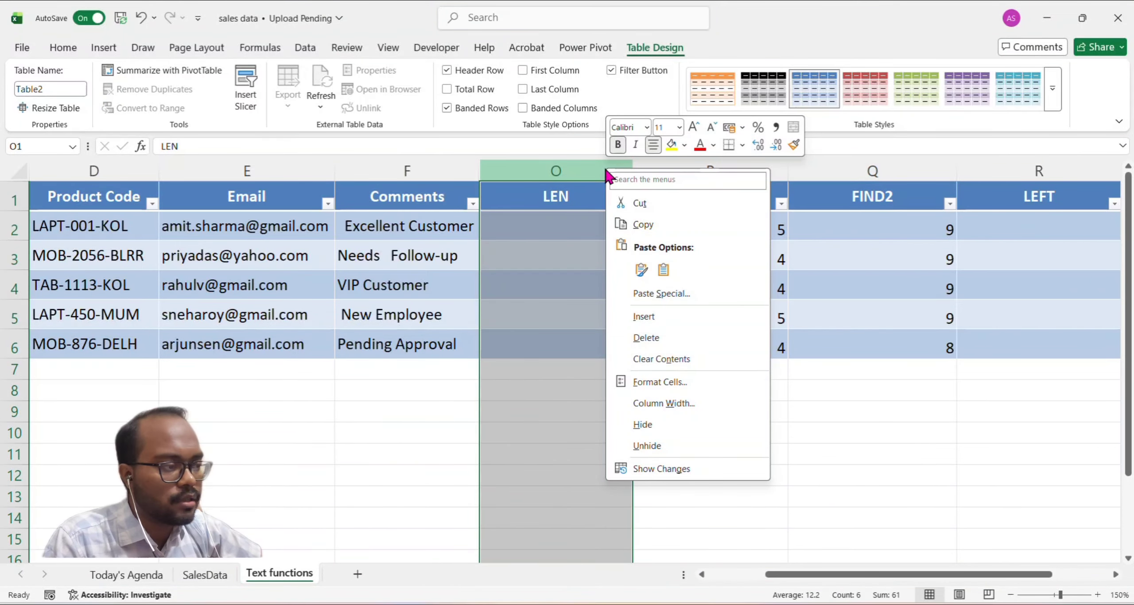
left_click(692, 423)
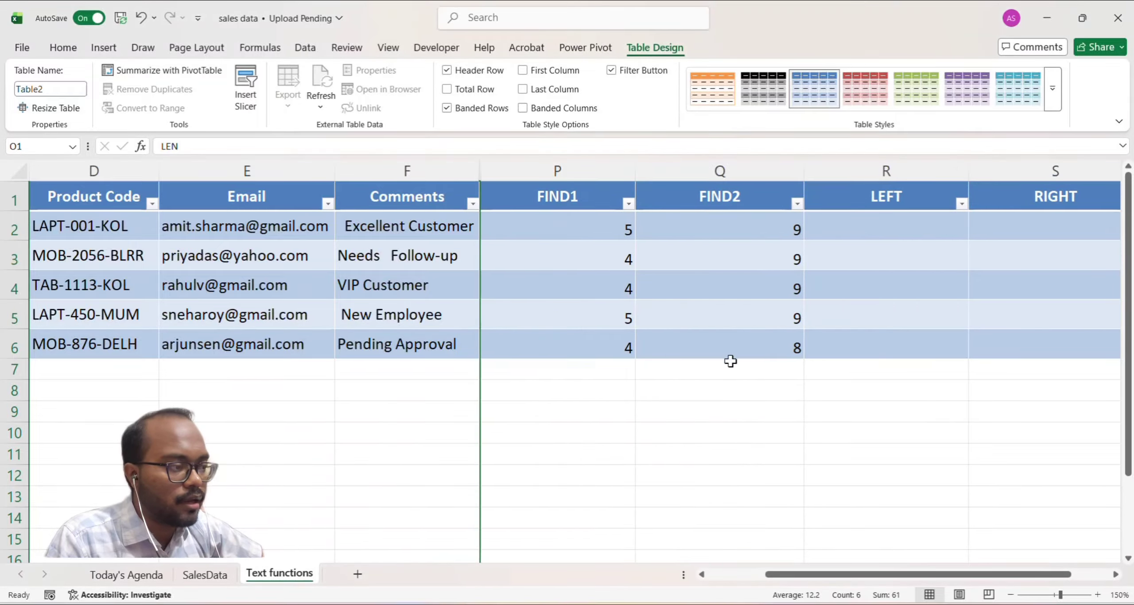
left_click(879, 231)
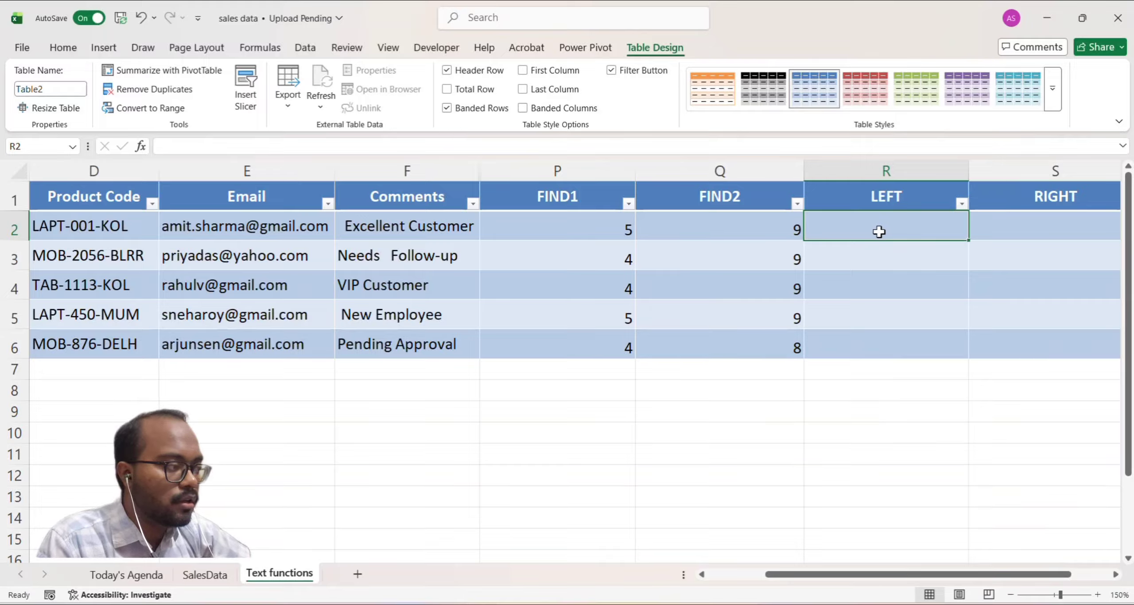
type("=")
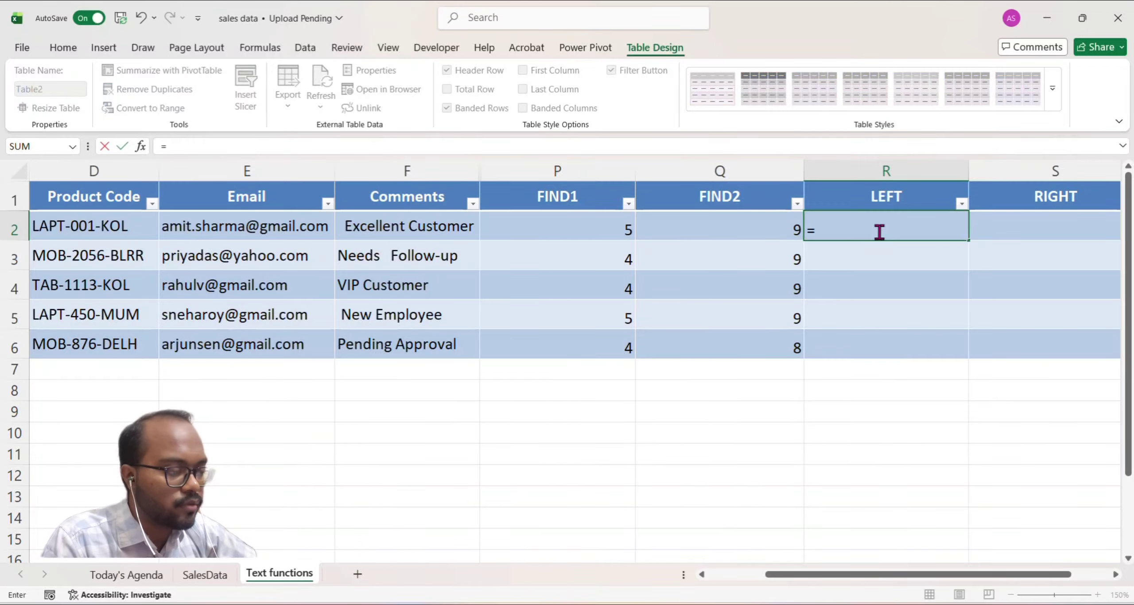
type("LEFT")
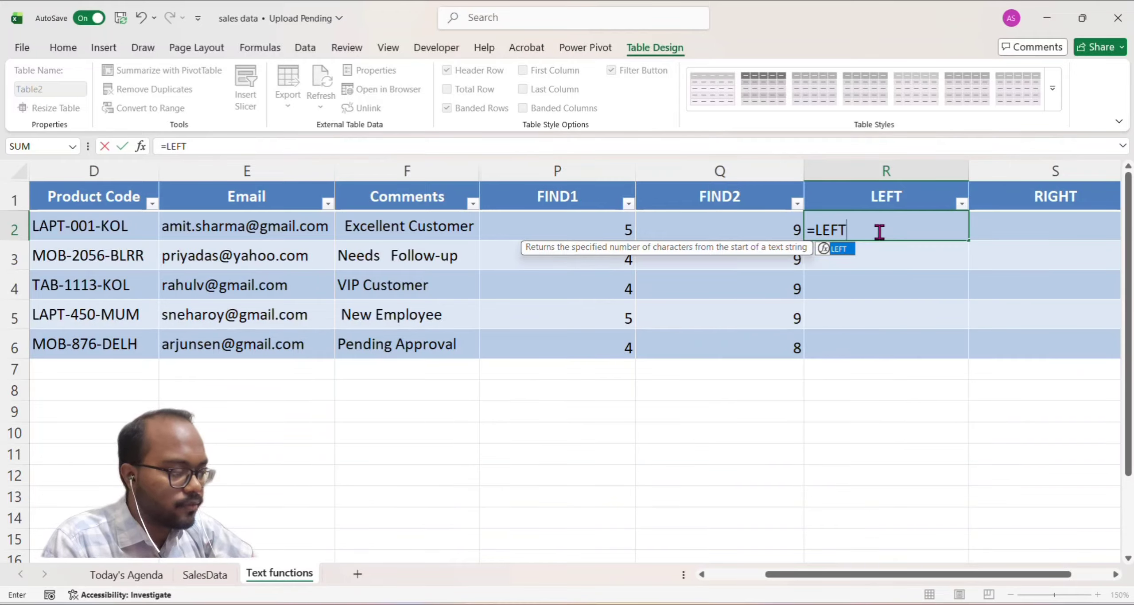
type("(")
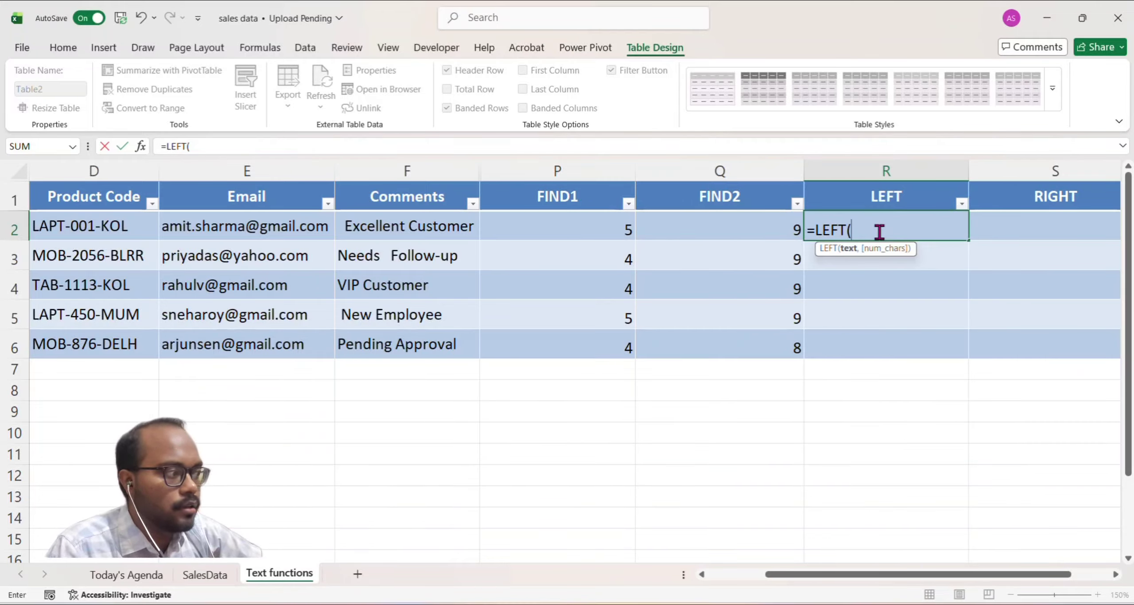
left_click(103, 226)
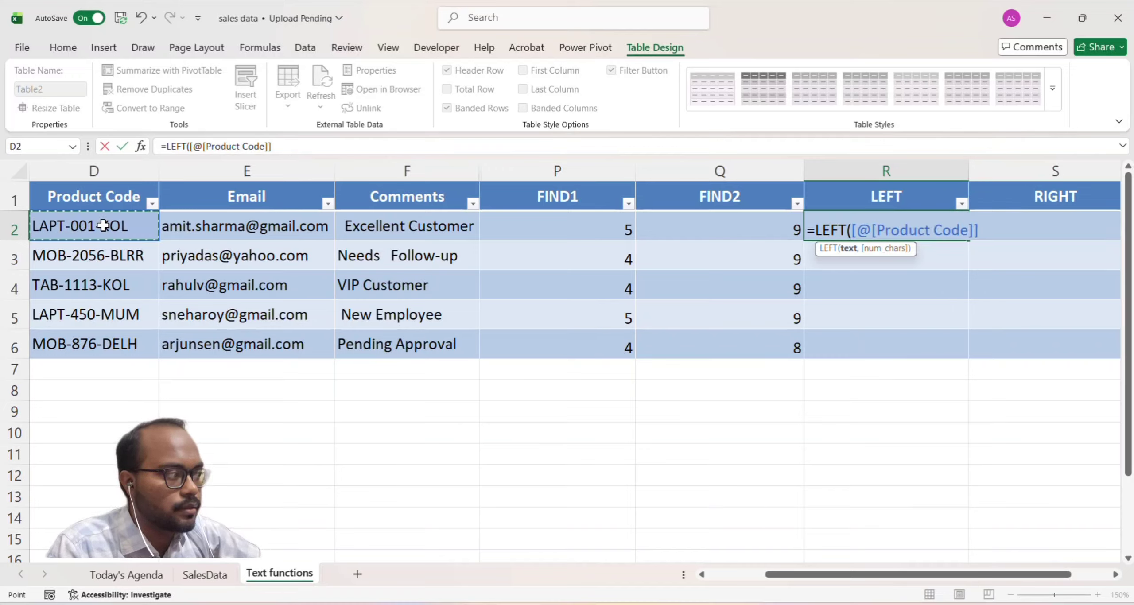
type(",")
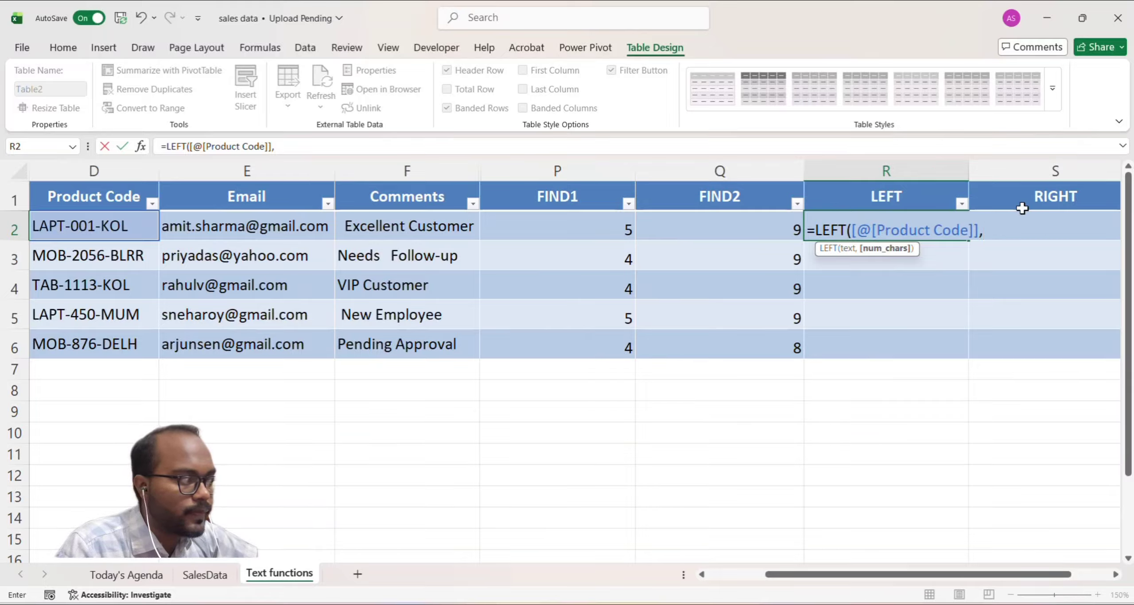
left_click(588, 219)
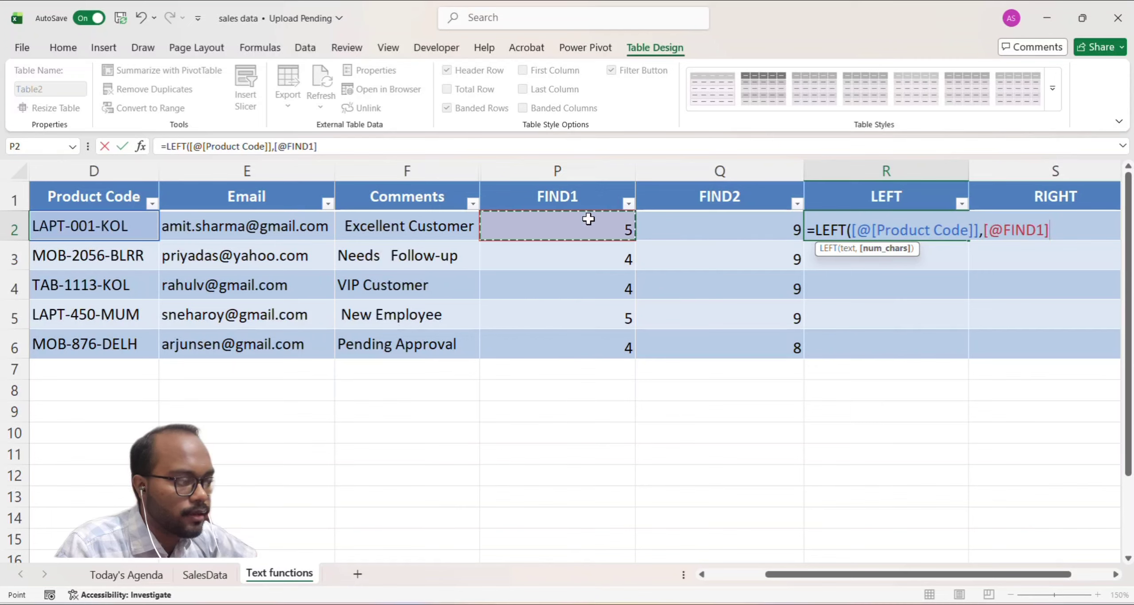
type("-1")
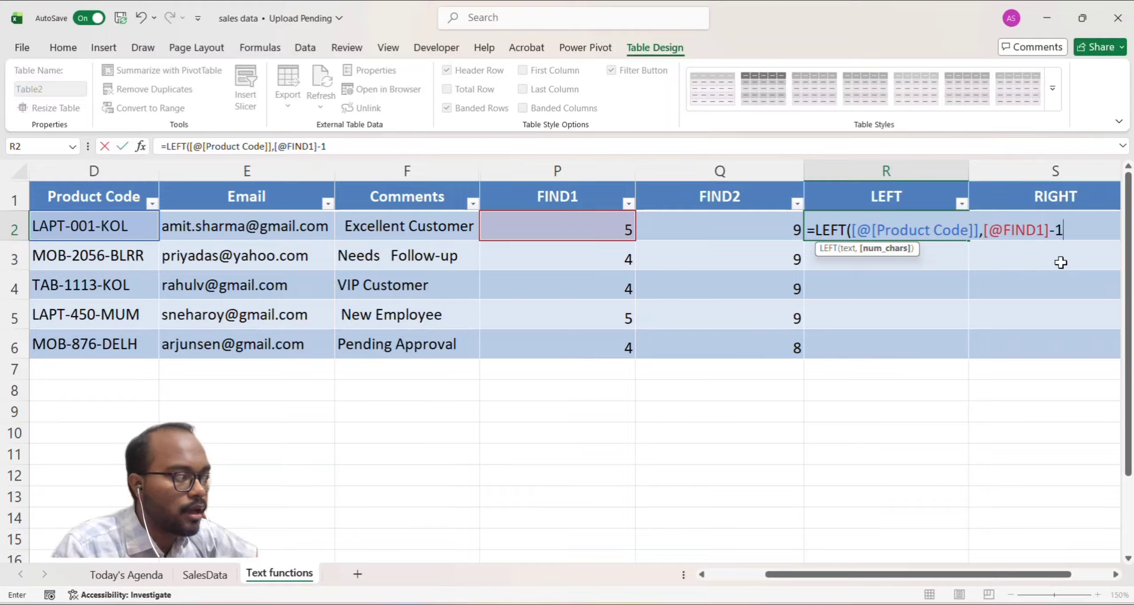
type(")")
key("Return")
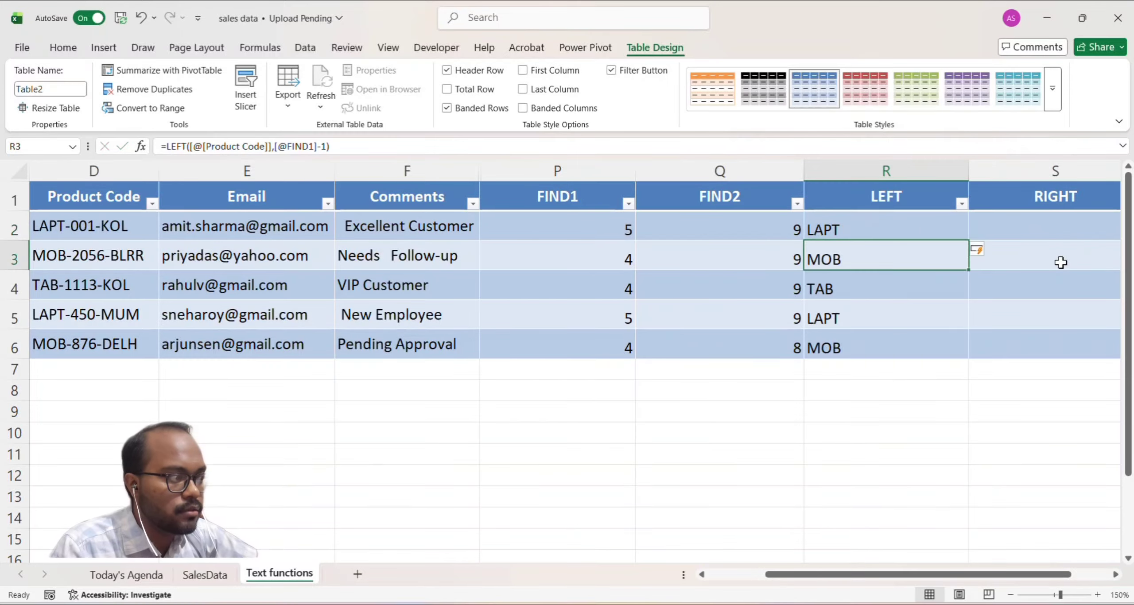
left_click(896, 228)
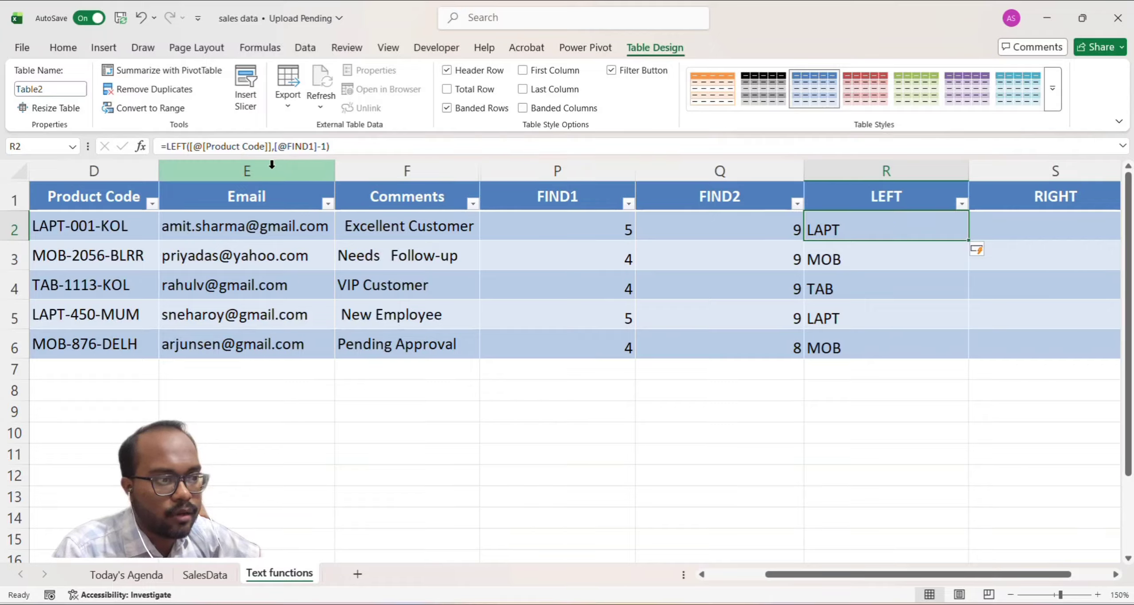
Step: Hide the Email and Comments columns, E and F
left_click_drag(288, 167, 381, 167)
right_click(387, 168)
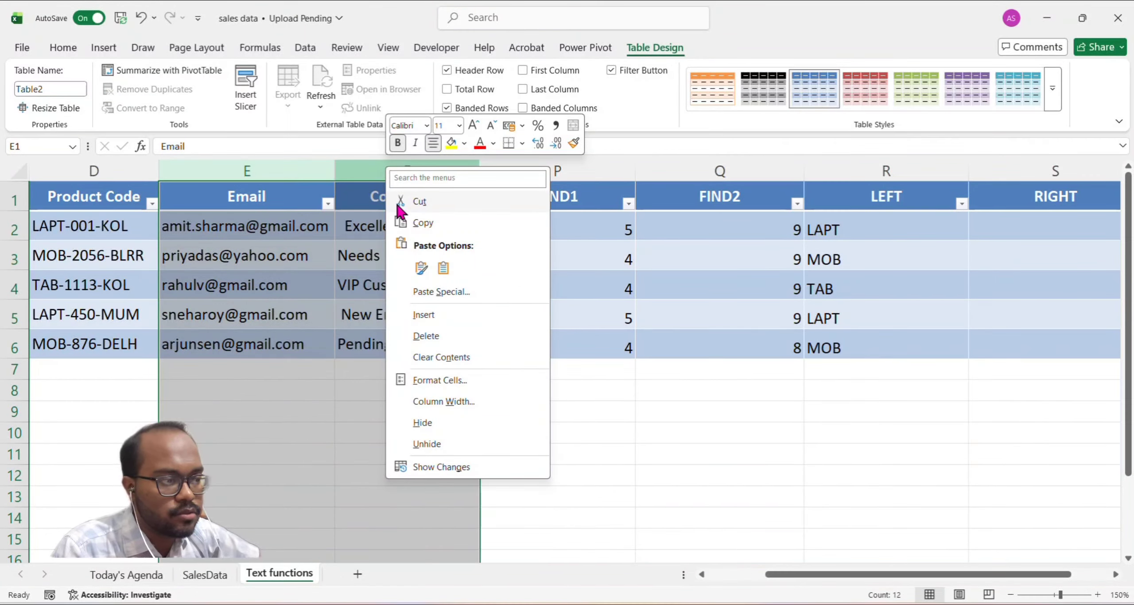
left_click(457, 422)
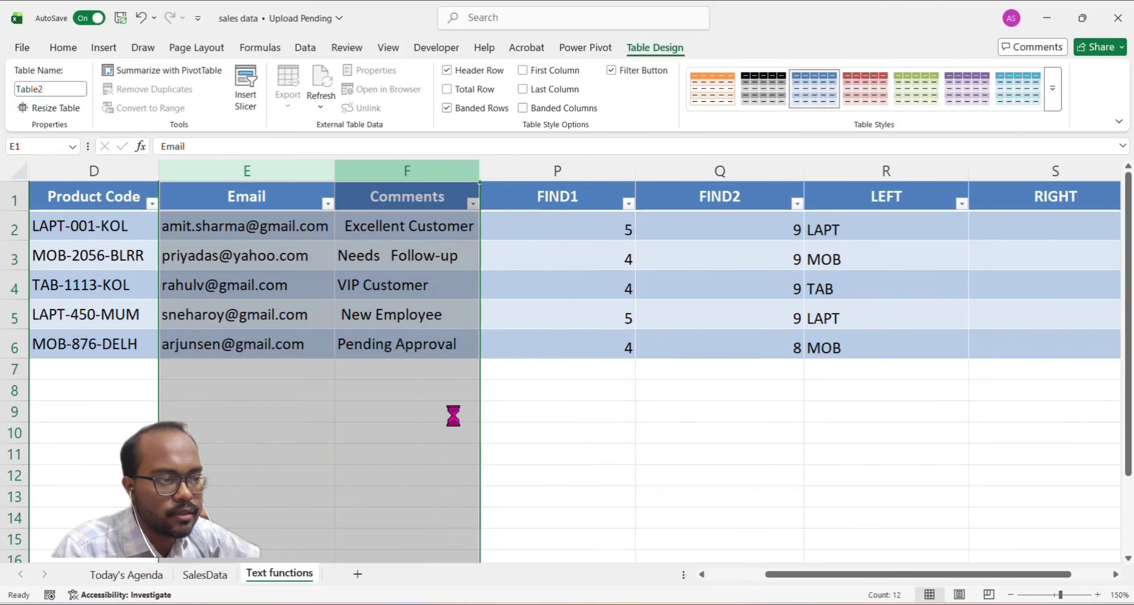
left_click(710, 235)
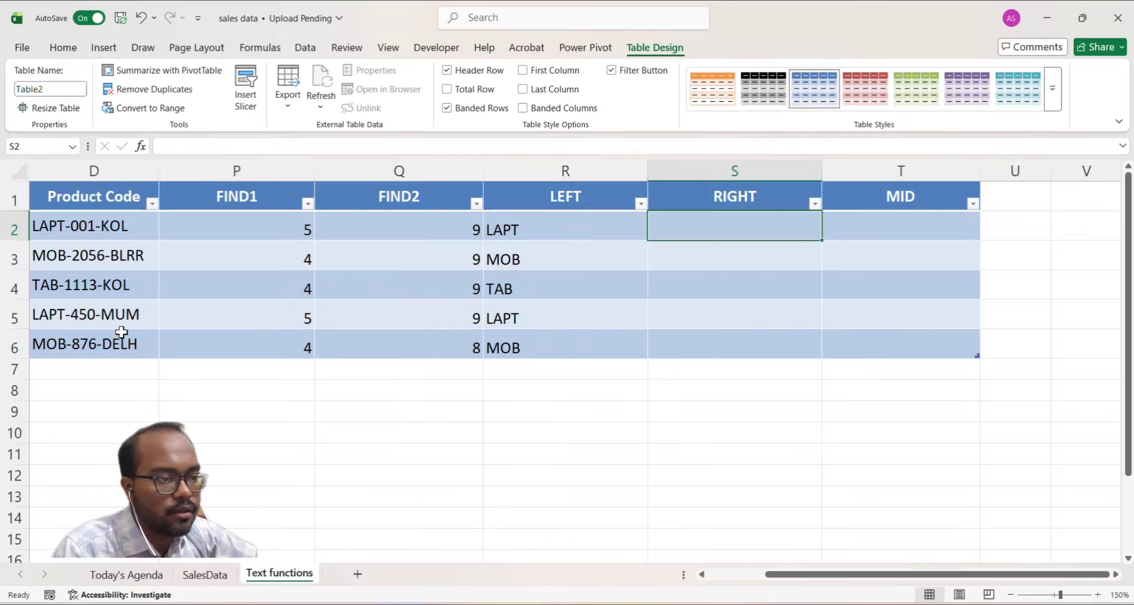
double_click(725, 225)
type("=")
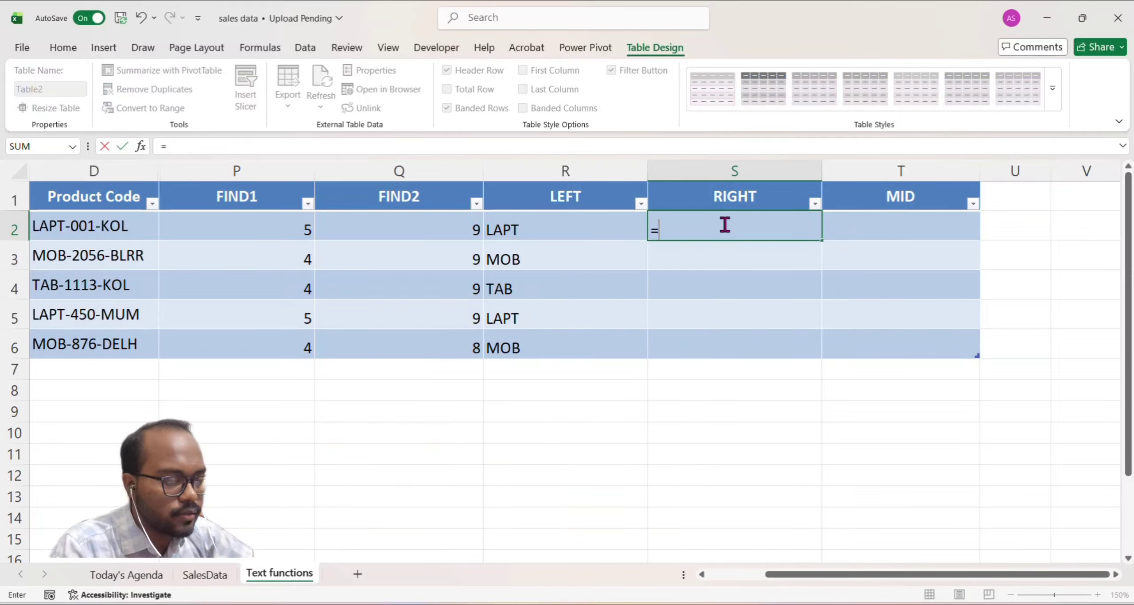
type("RIGH")
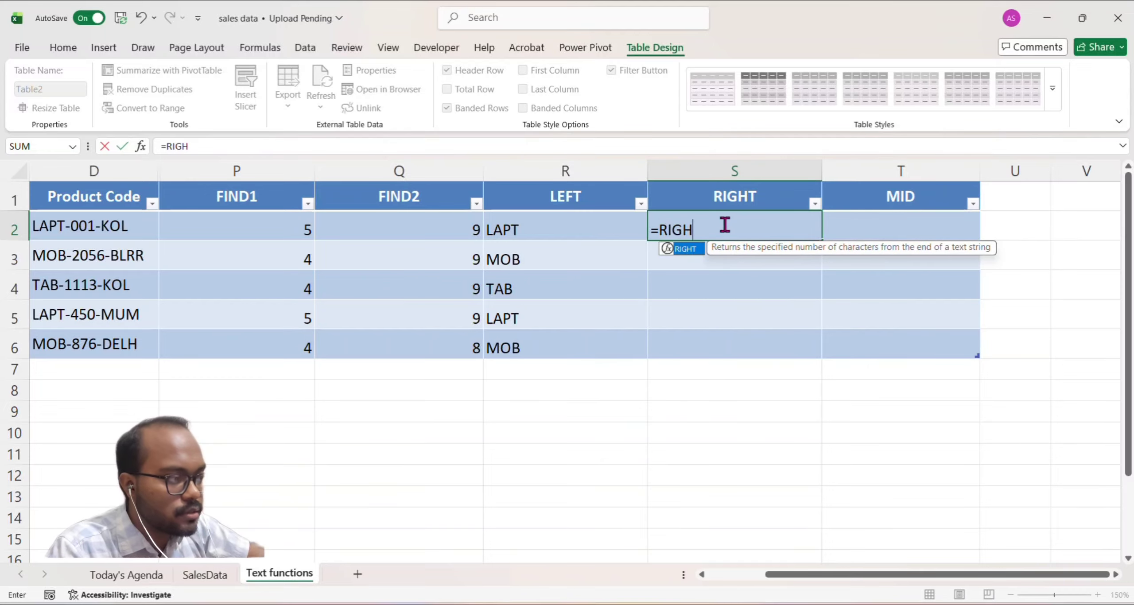
type("T(")
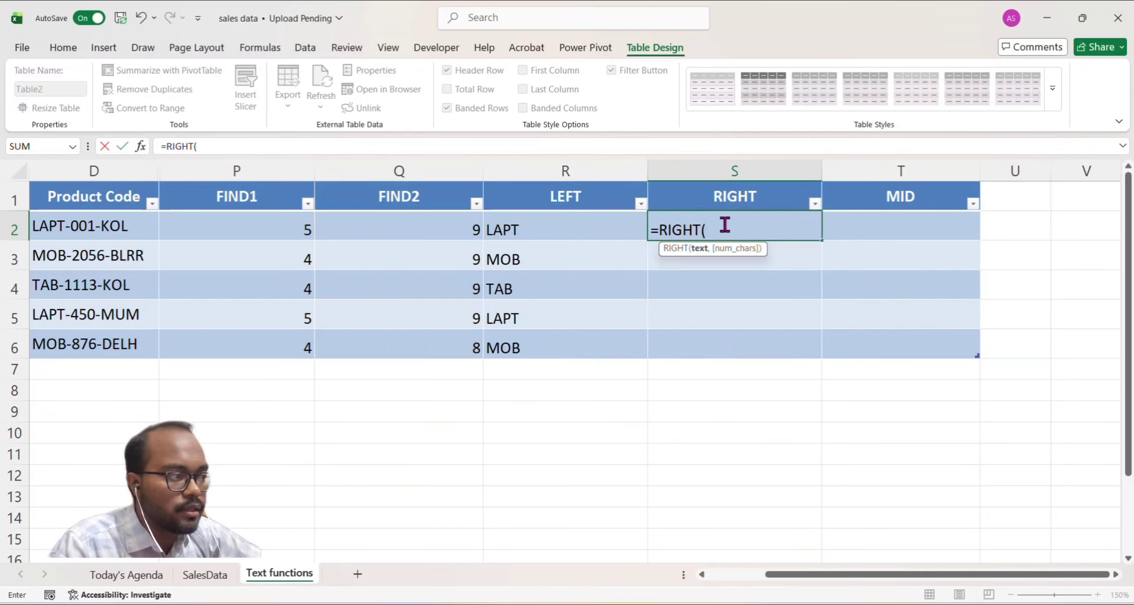
left_click(109, 226)
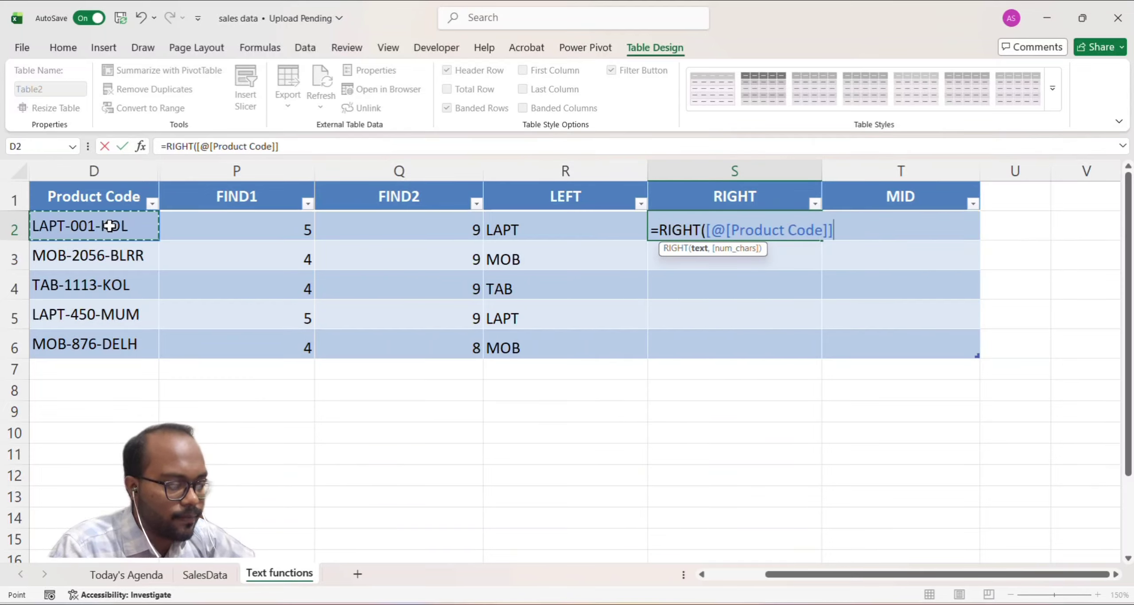
type(",")
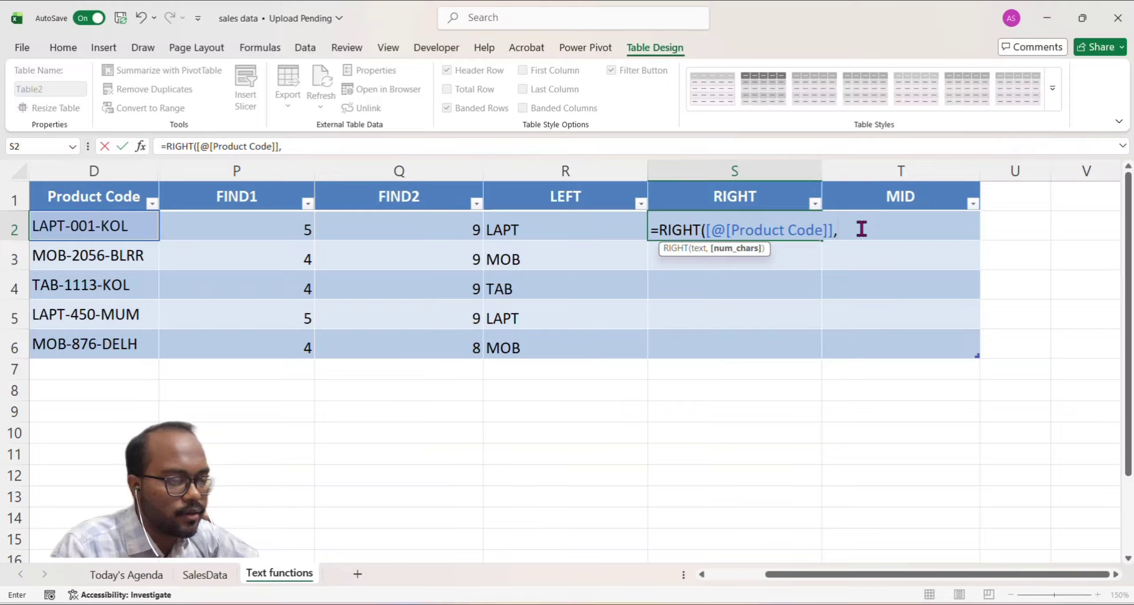
type("LEN(")
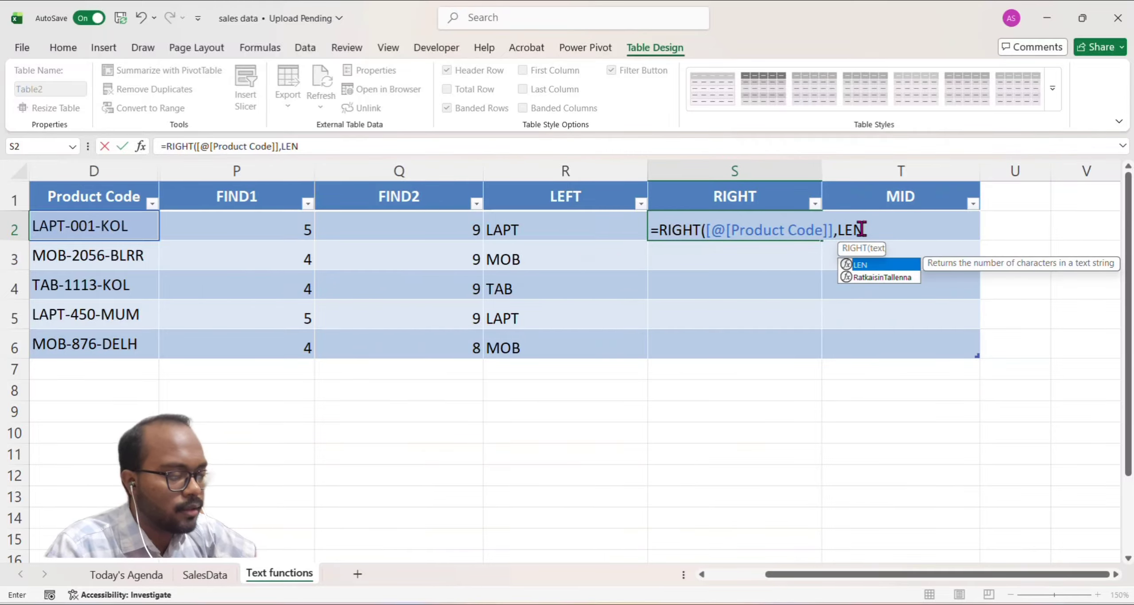
left_click(111, 224)
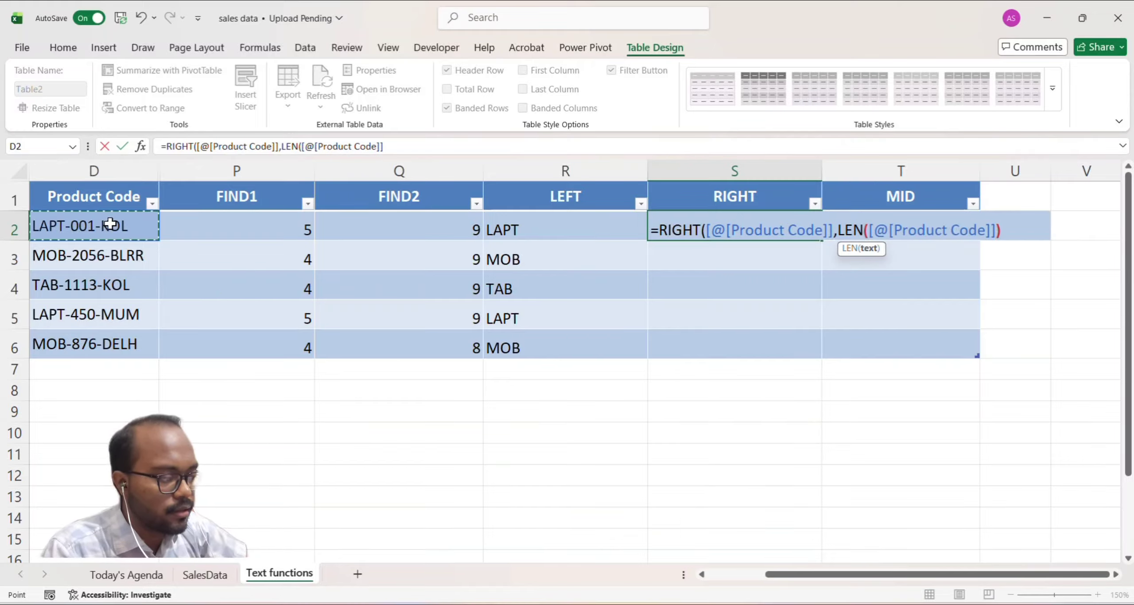
type(")-")
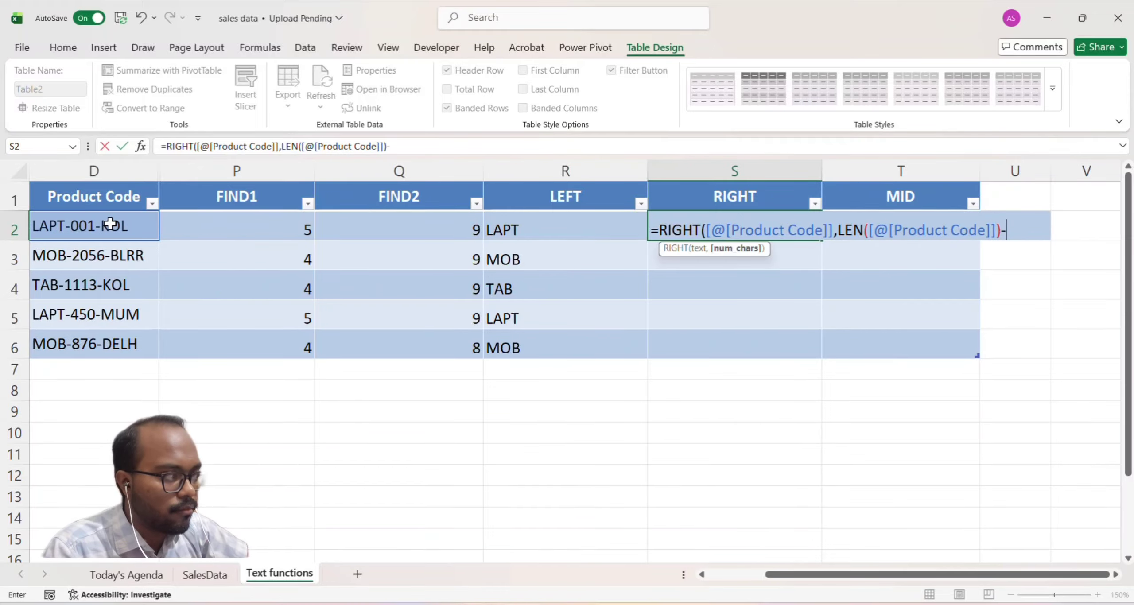
left_click(434, 223)
type(")")
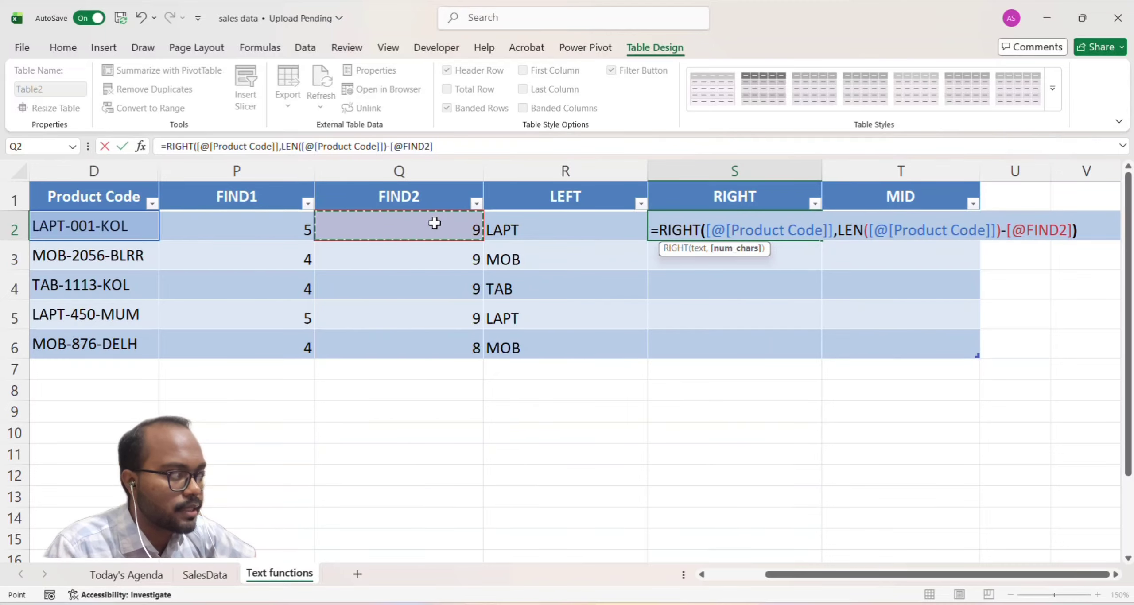
key("Return")
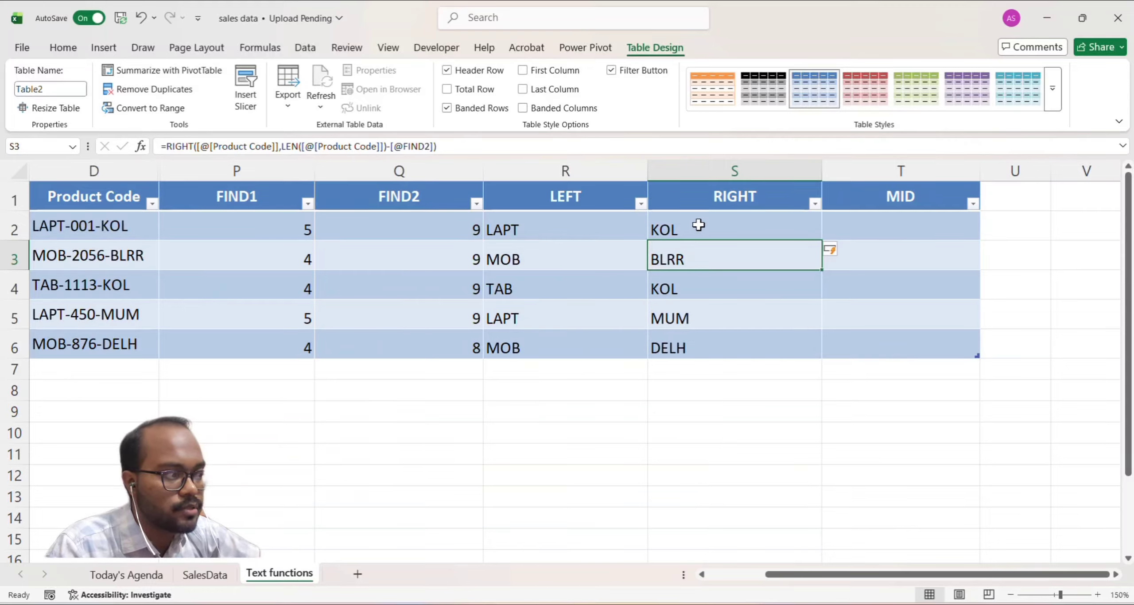
left_click(716, 224)
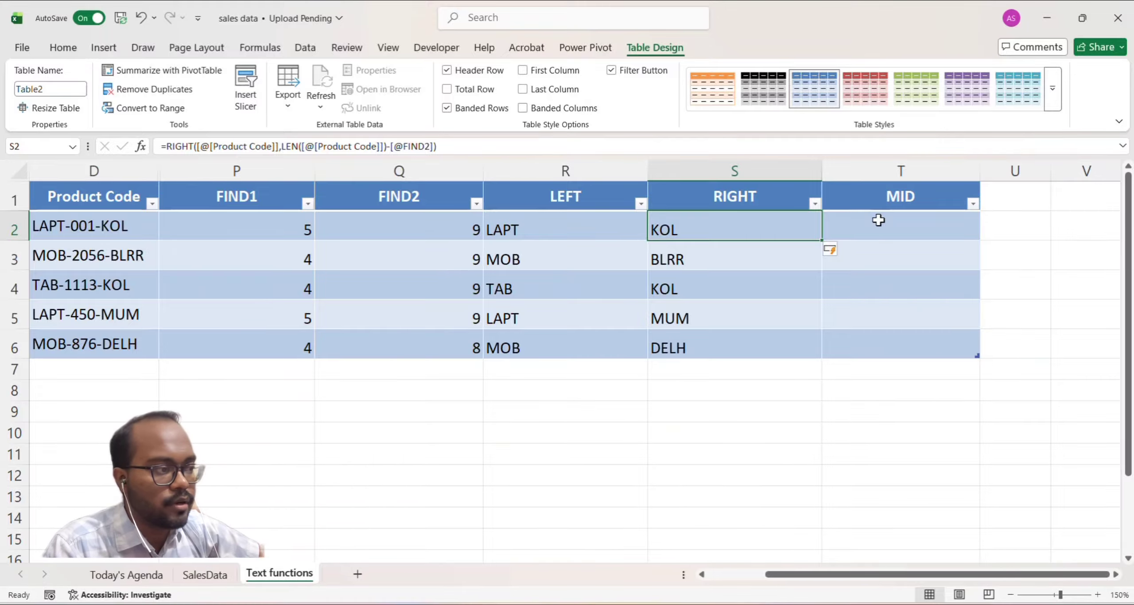
Step: Hide the LEFT and RIGHT columns, R and S
left_click_drag(567, 171, 709, 170)
right_click(702, 170)
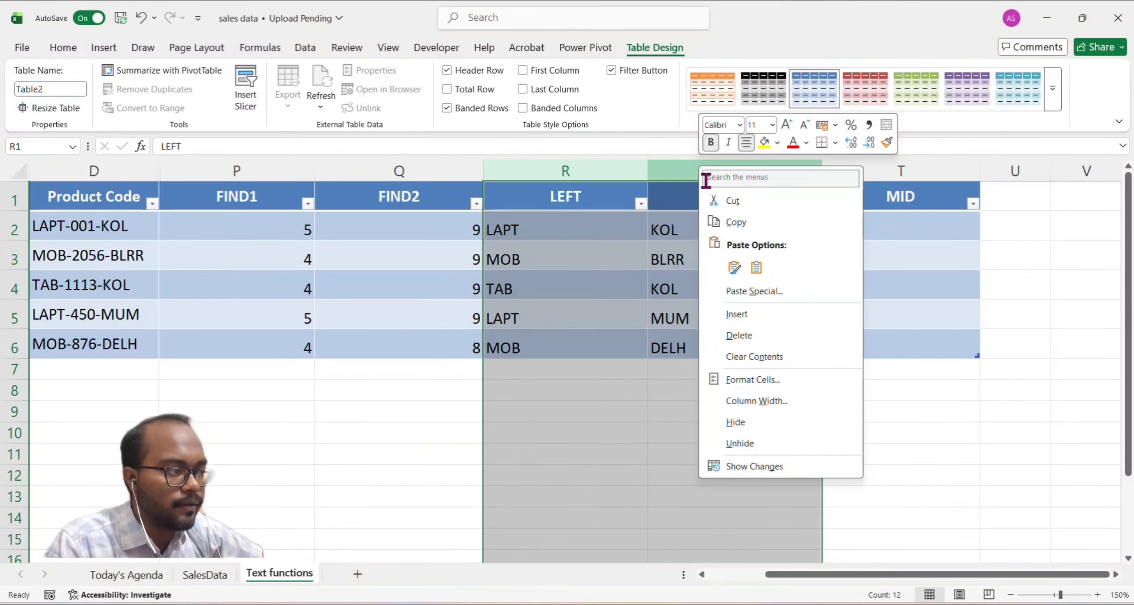
left_click(743, 421)
left_click(585, 218)
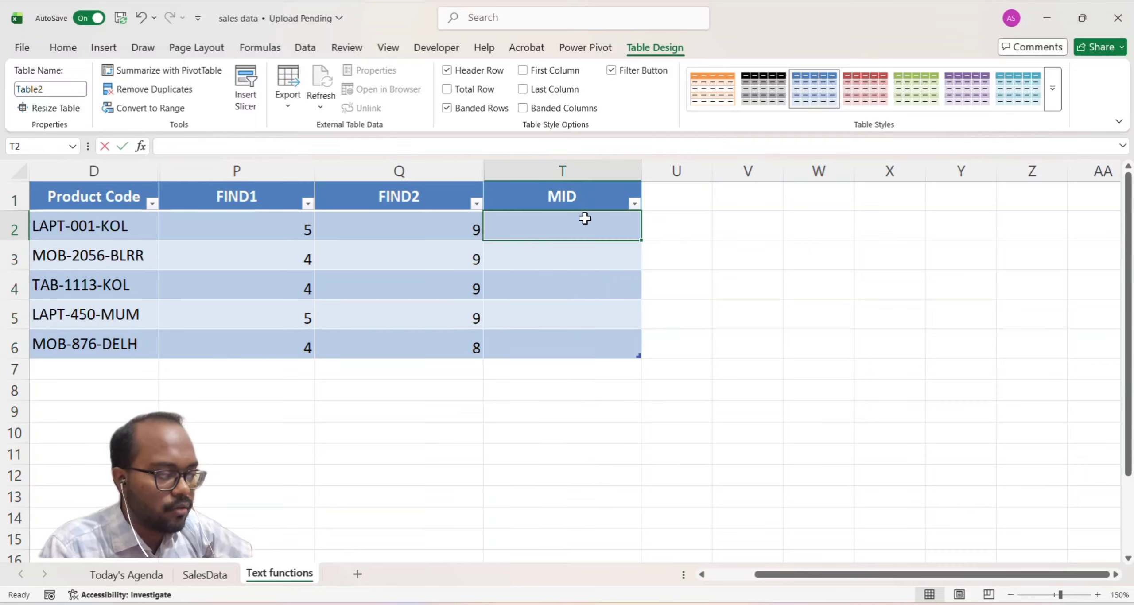
type("=")
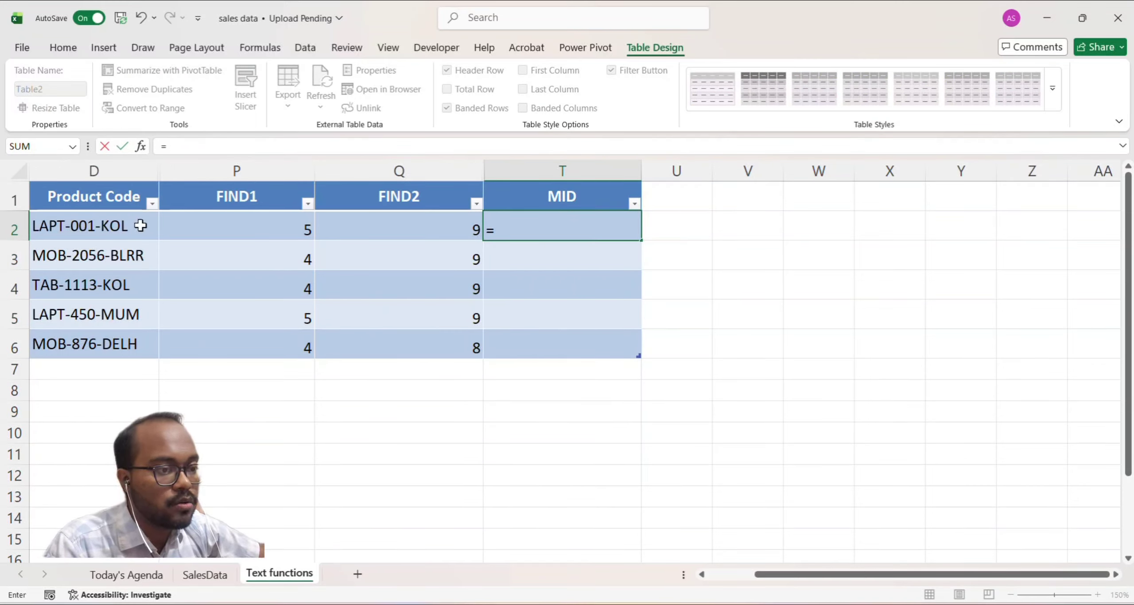
type("M")
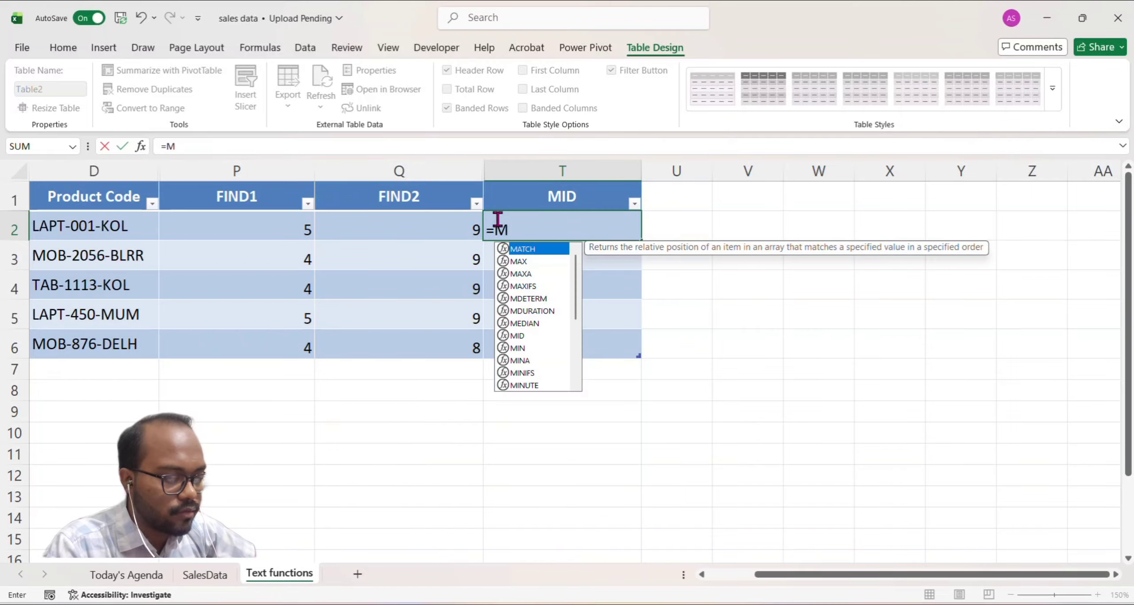
type("ID")
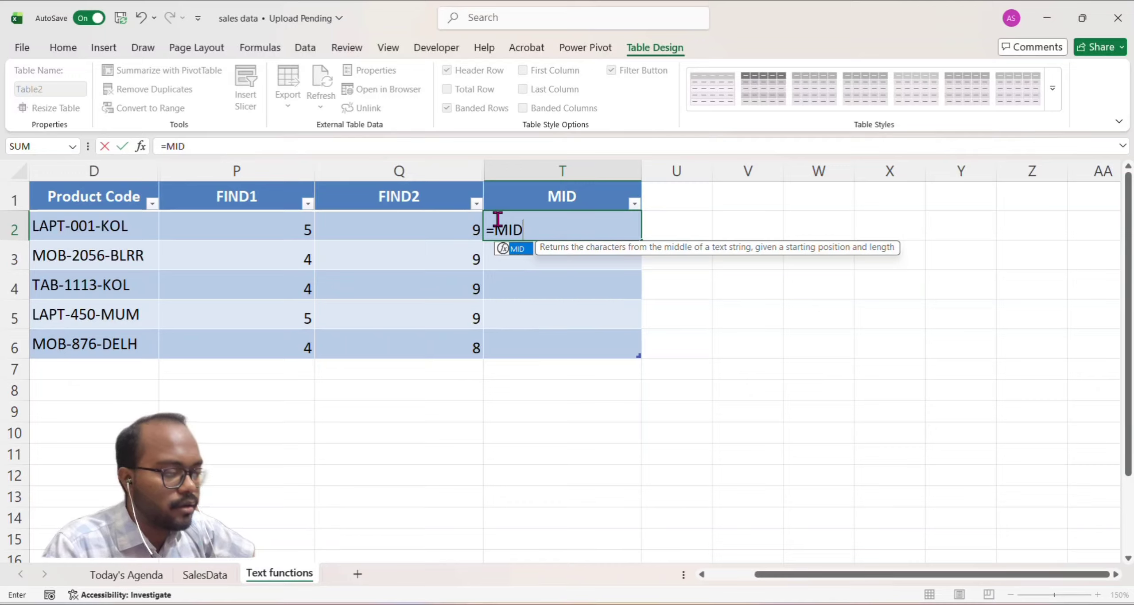
type("(")
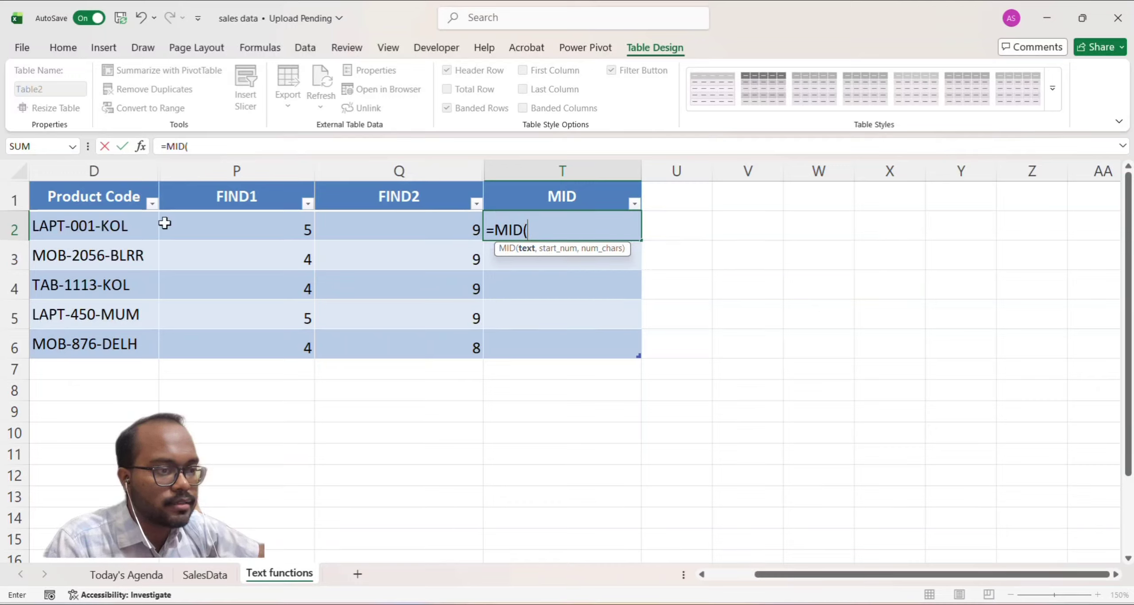
left_click(109, 228)
type(",")
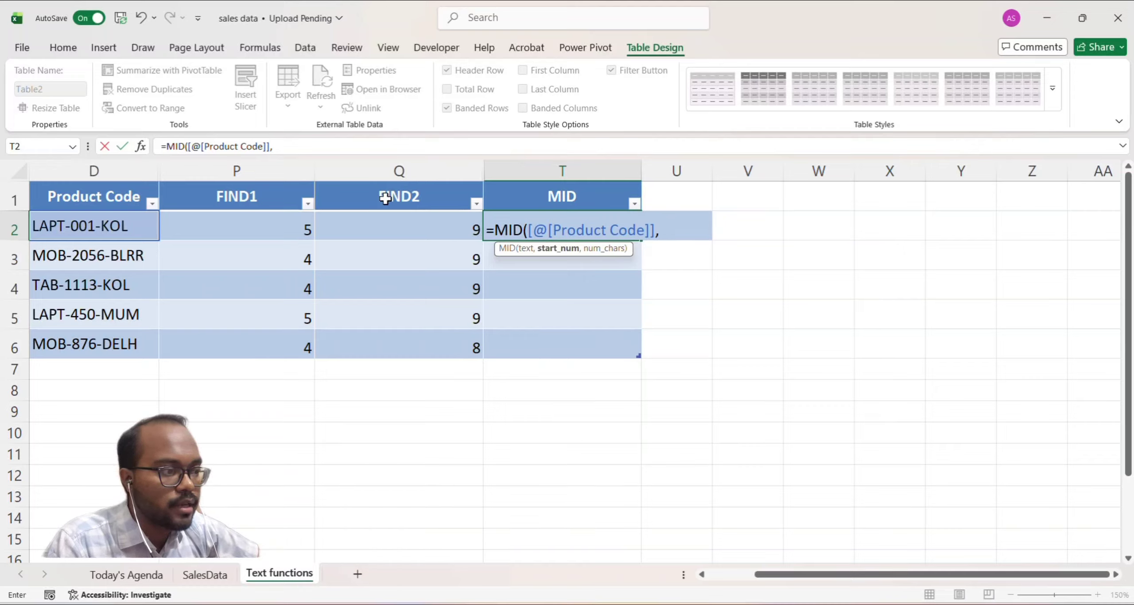
left_click(287, 225)
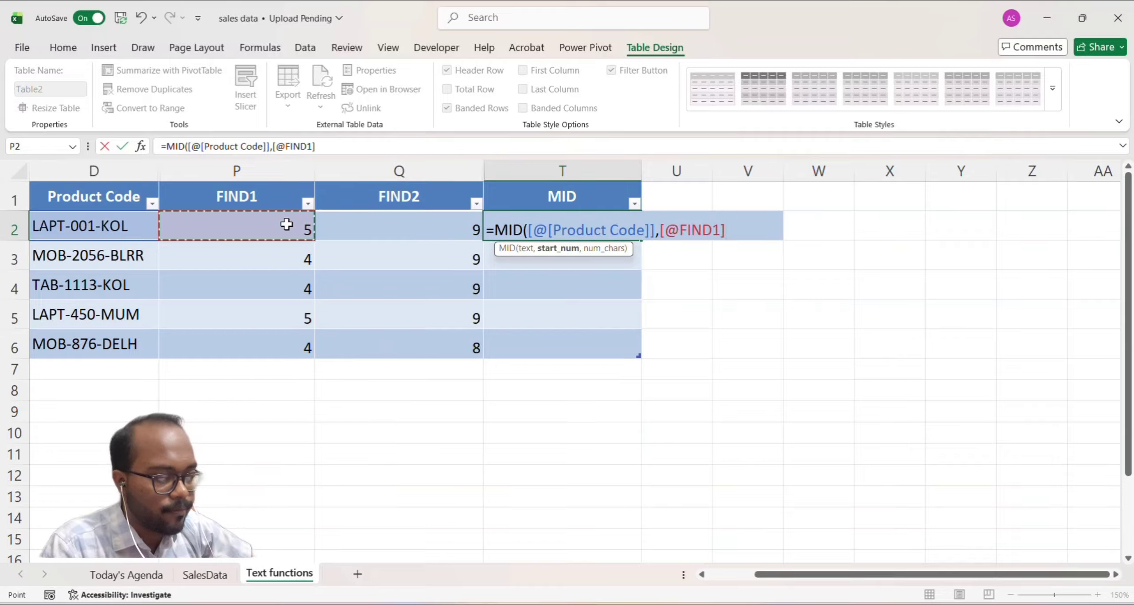
type("+1")
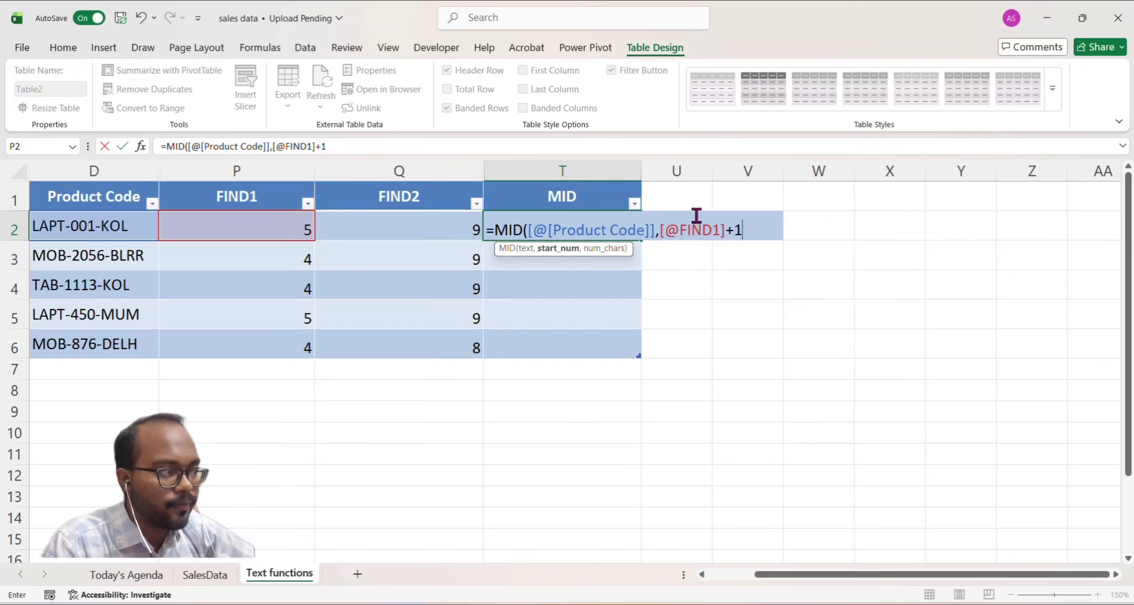
type(",")
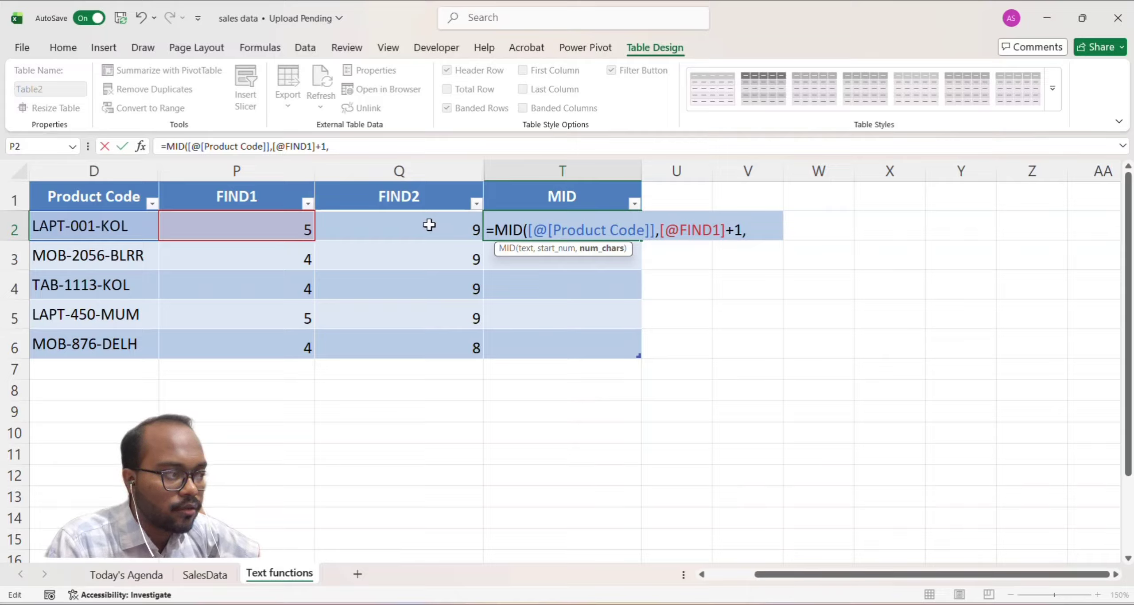
left_click(429, 225)
type("-")
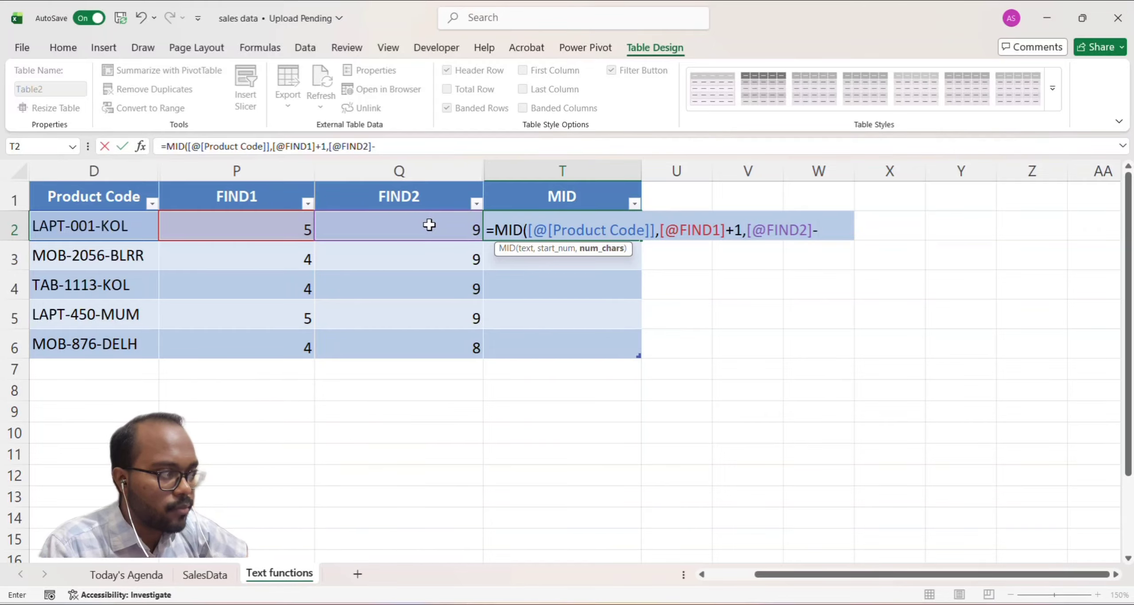
type("(")
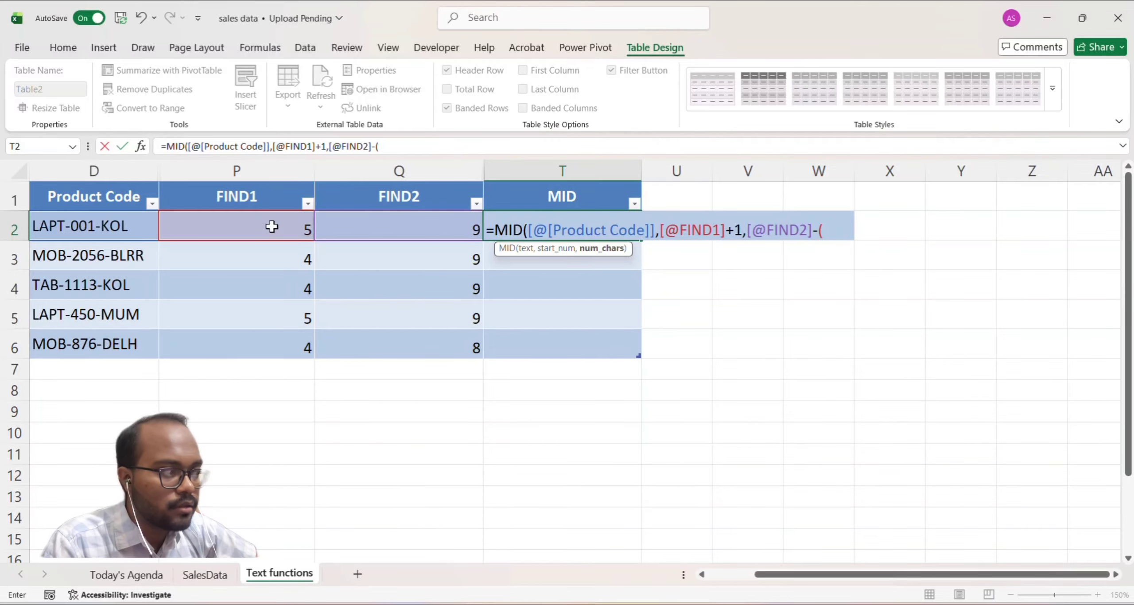
left_click(271, 226)
type("+")
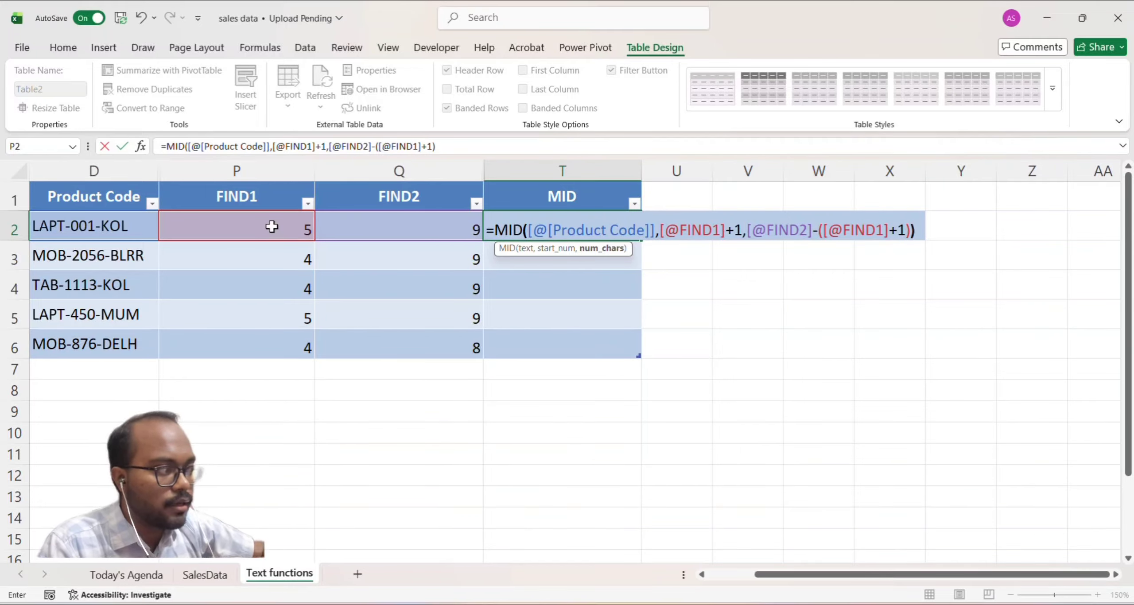
type("1))")
key("Return")
left_click(531, 221)
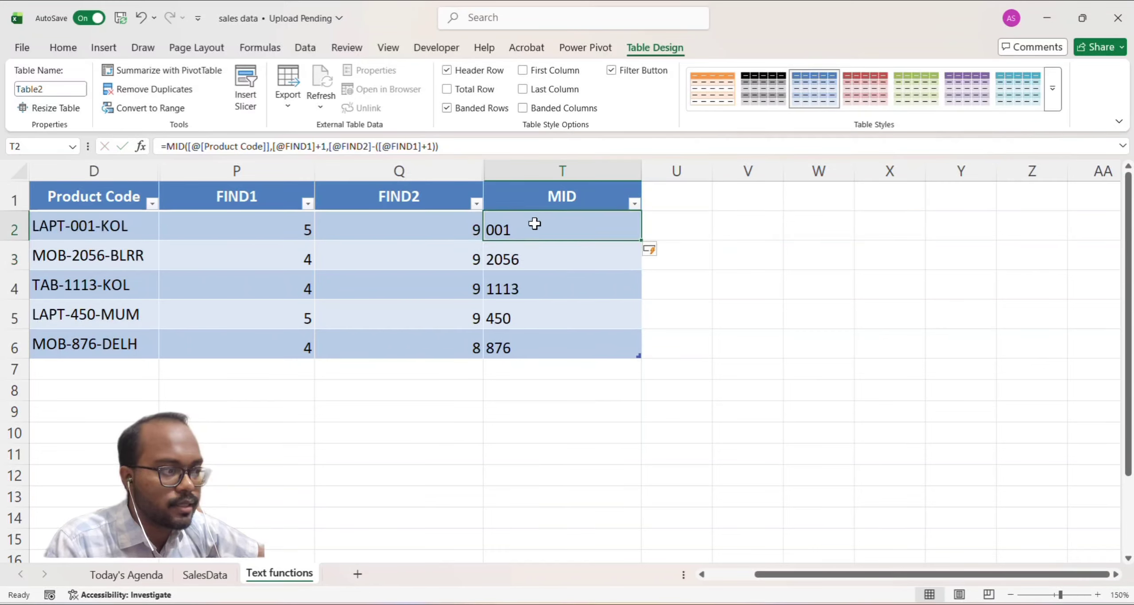
left_click(534, 250)
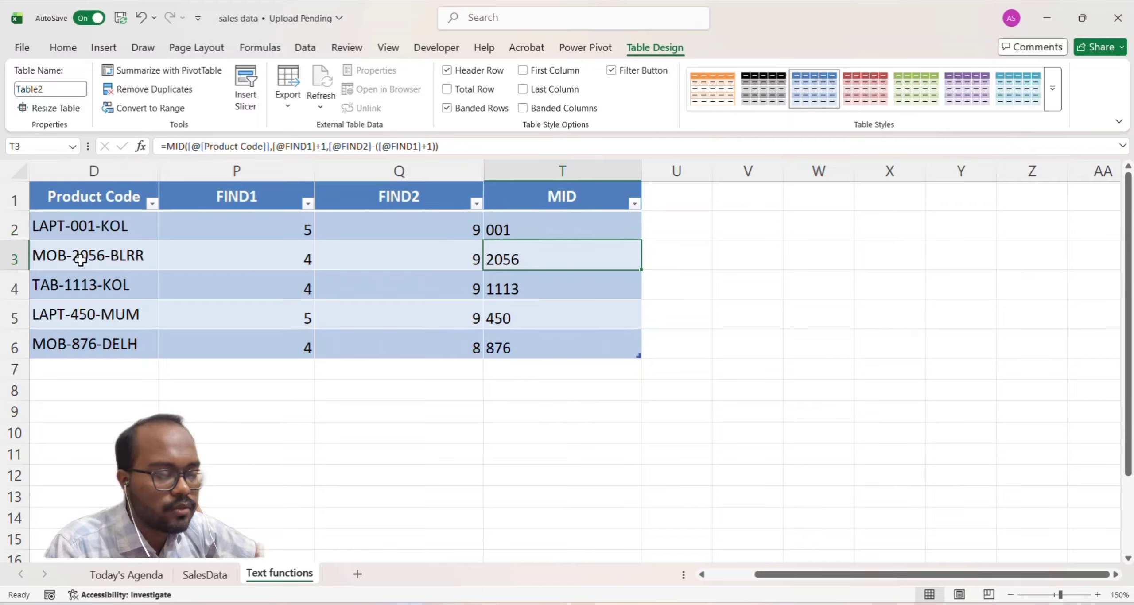